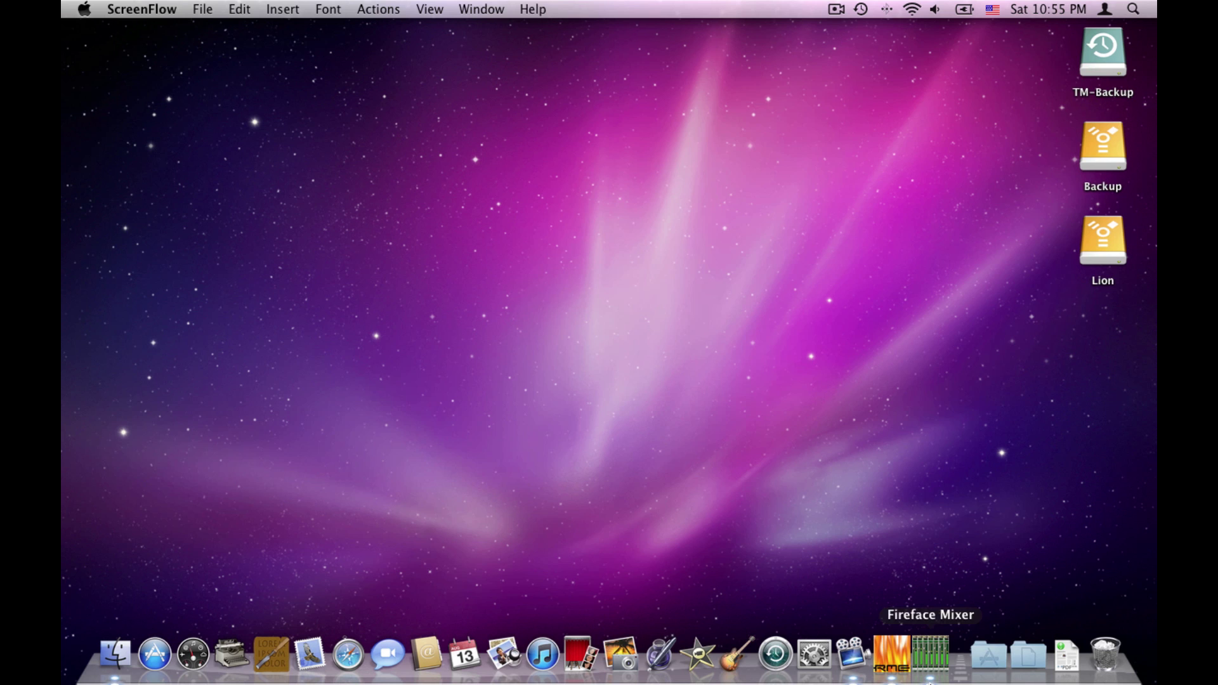
Step: Launch Mellel with a new Untitled document and set the zoom to Fit Width
click(223, 660)
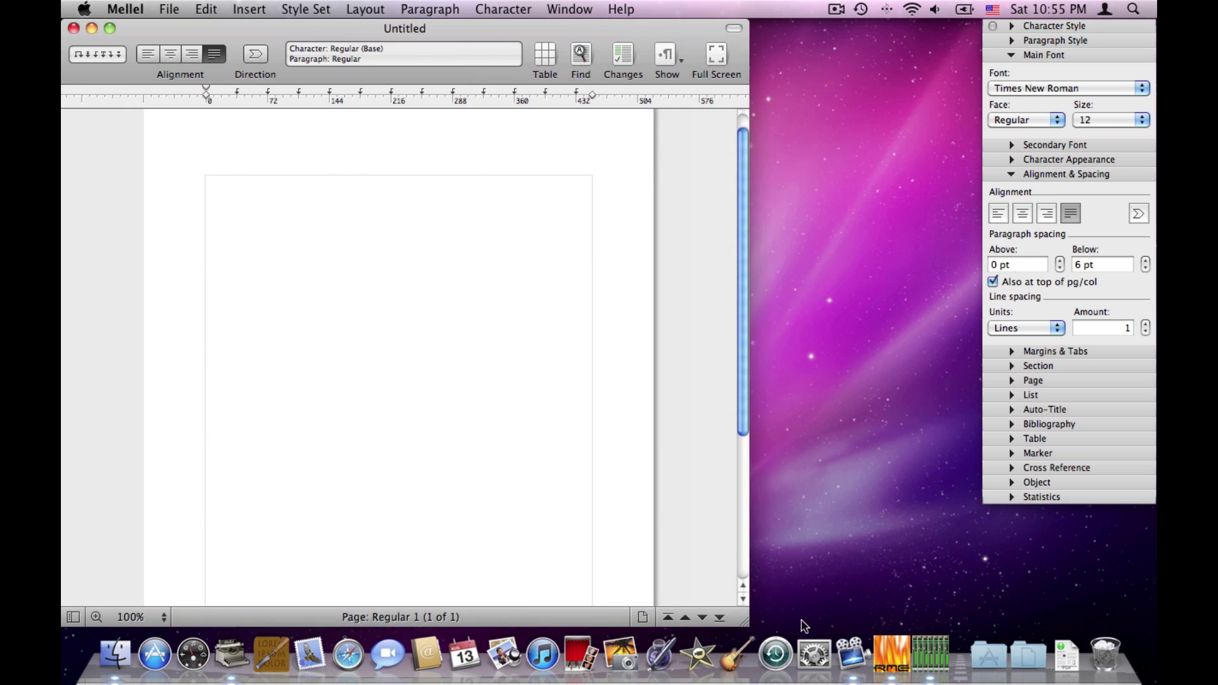
click(151, 615)
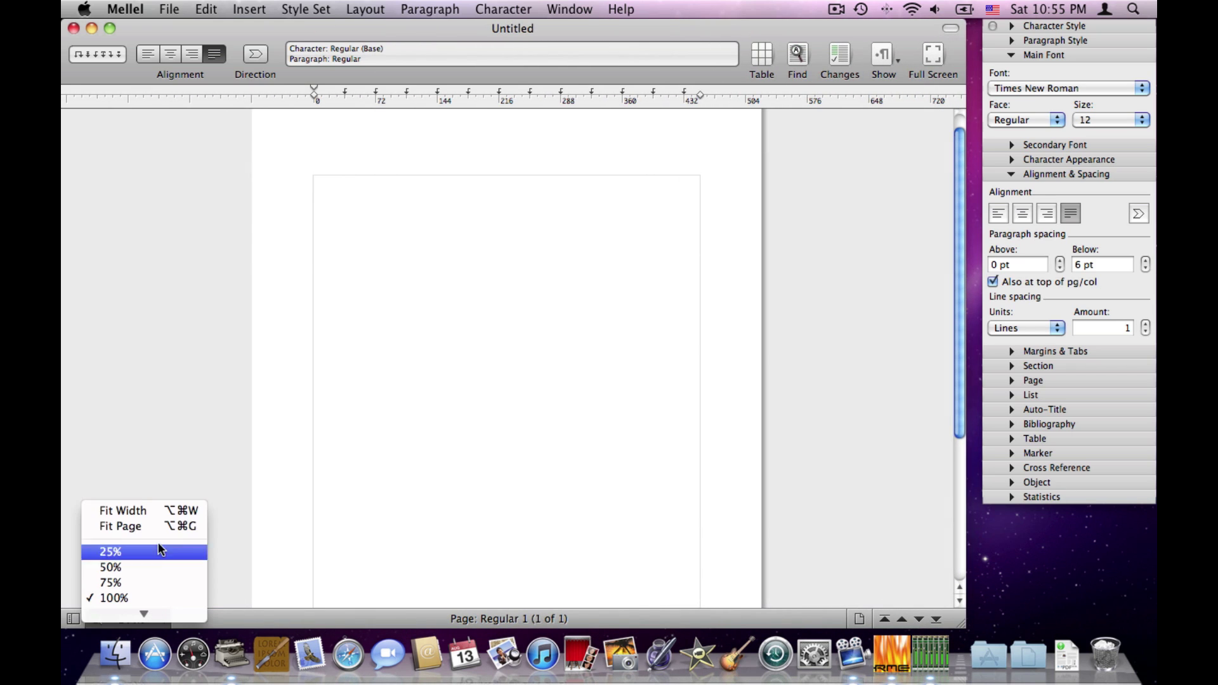
click(151, 505)
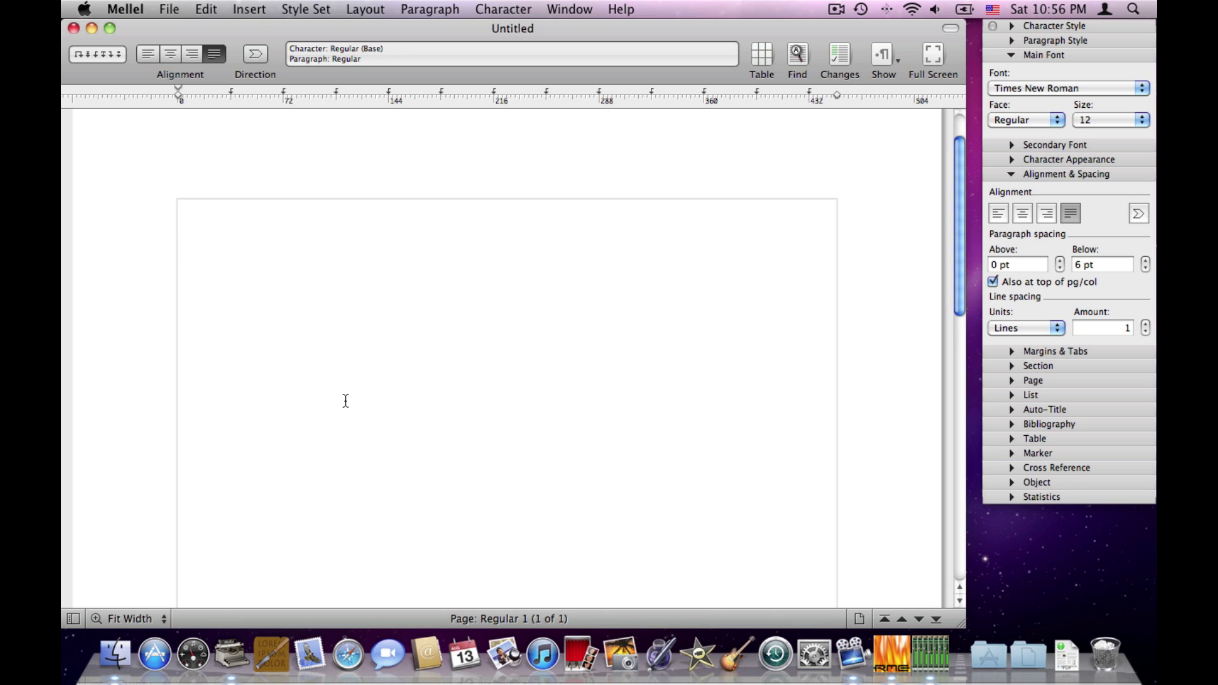
Step: Type A8:@, try Zapfino 28 pt on it, then undo back to Times New Roman 12
text(A8:@)
drag(178, 212, 219, 215)
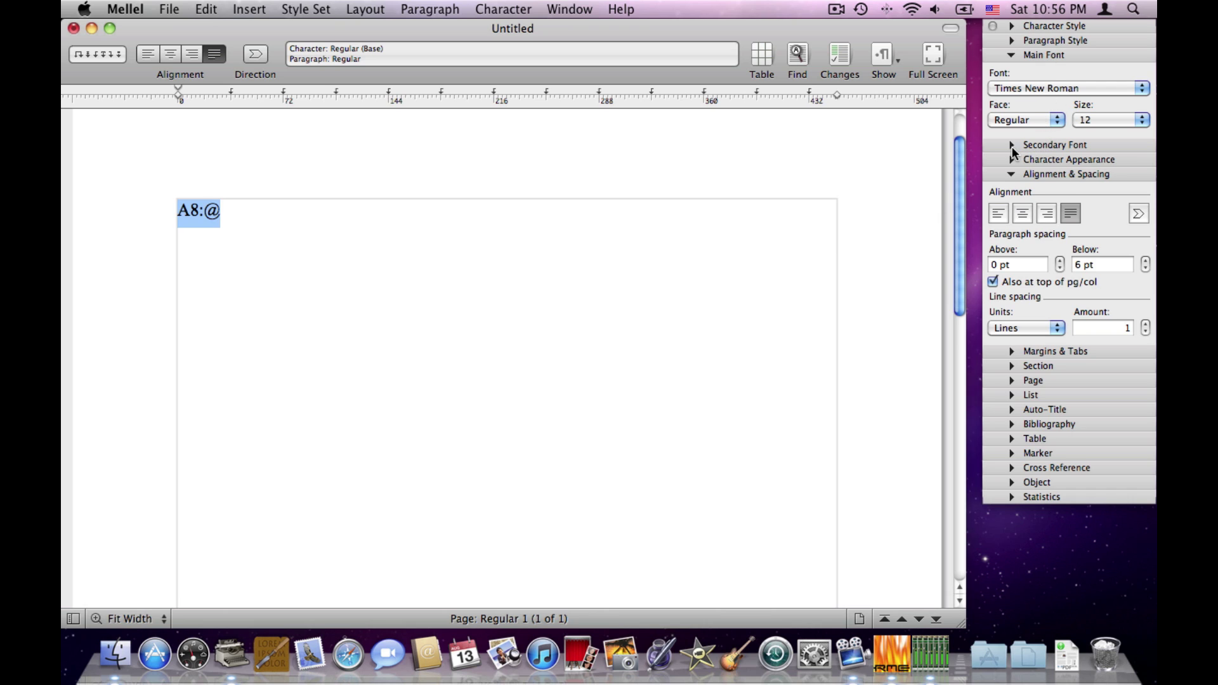
click(1013, 87)
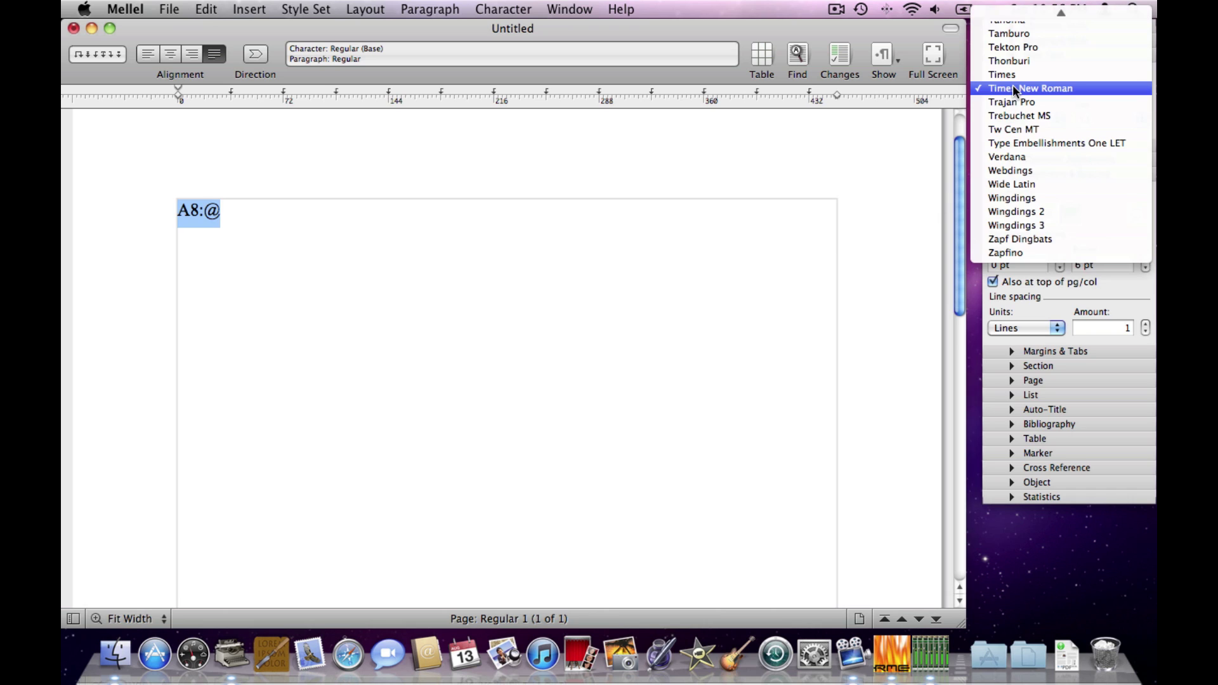
click(1025, 251)
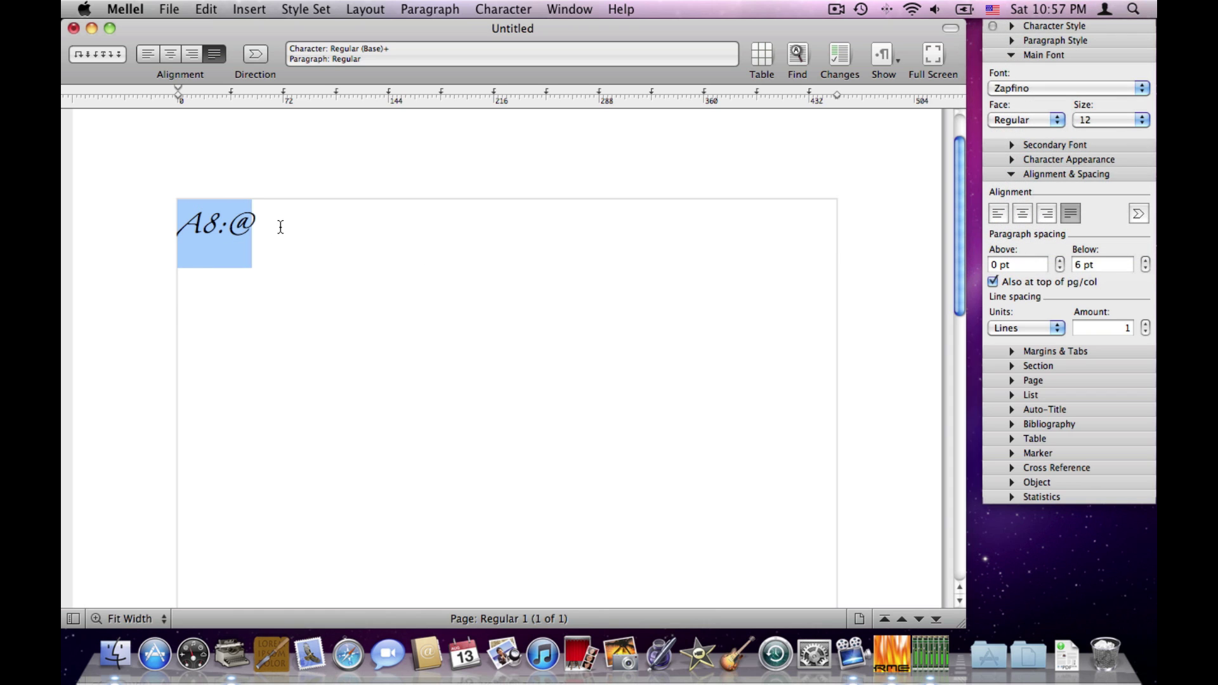
click(1105, 120)
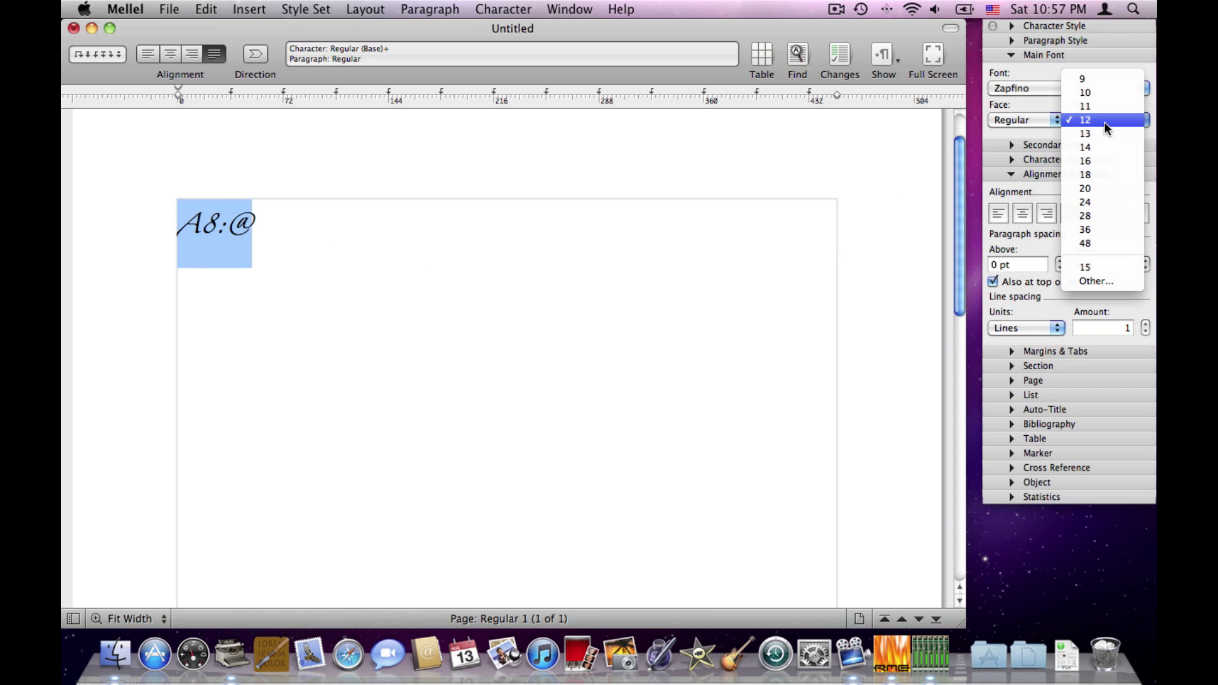
click(1102, 217)
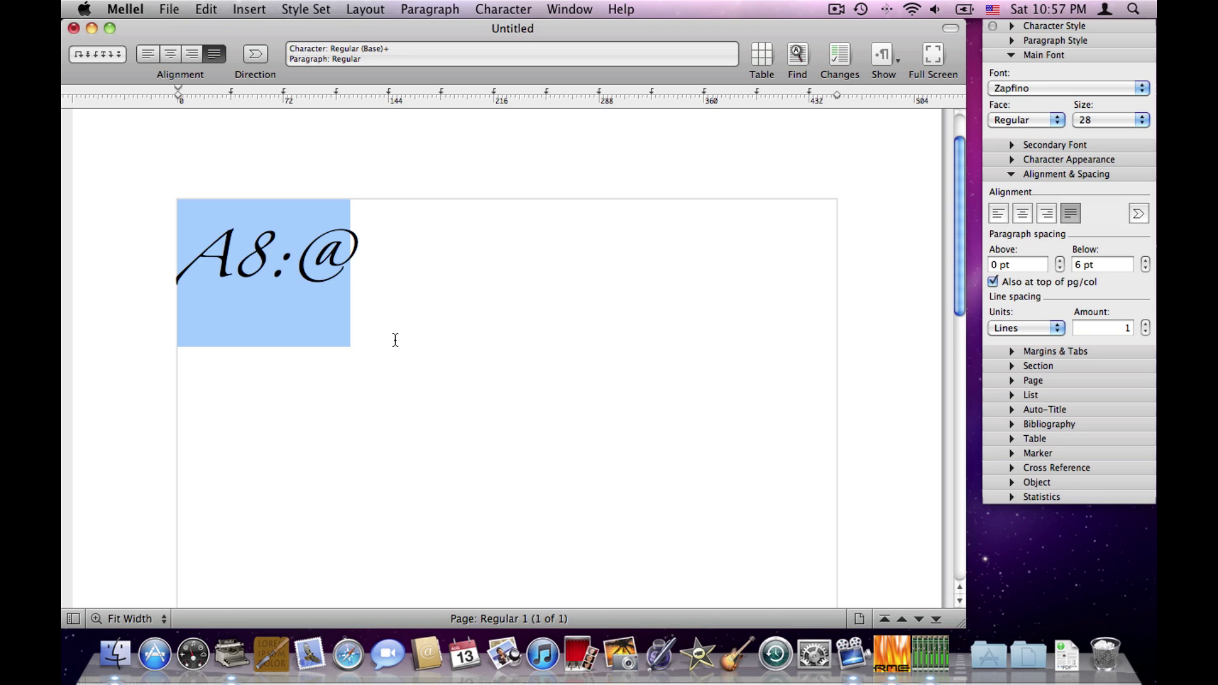
key(super+z)
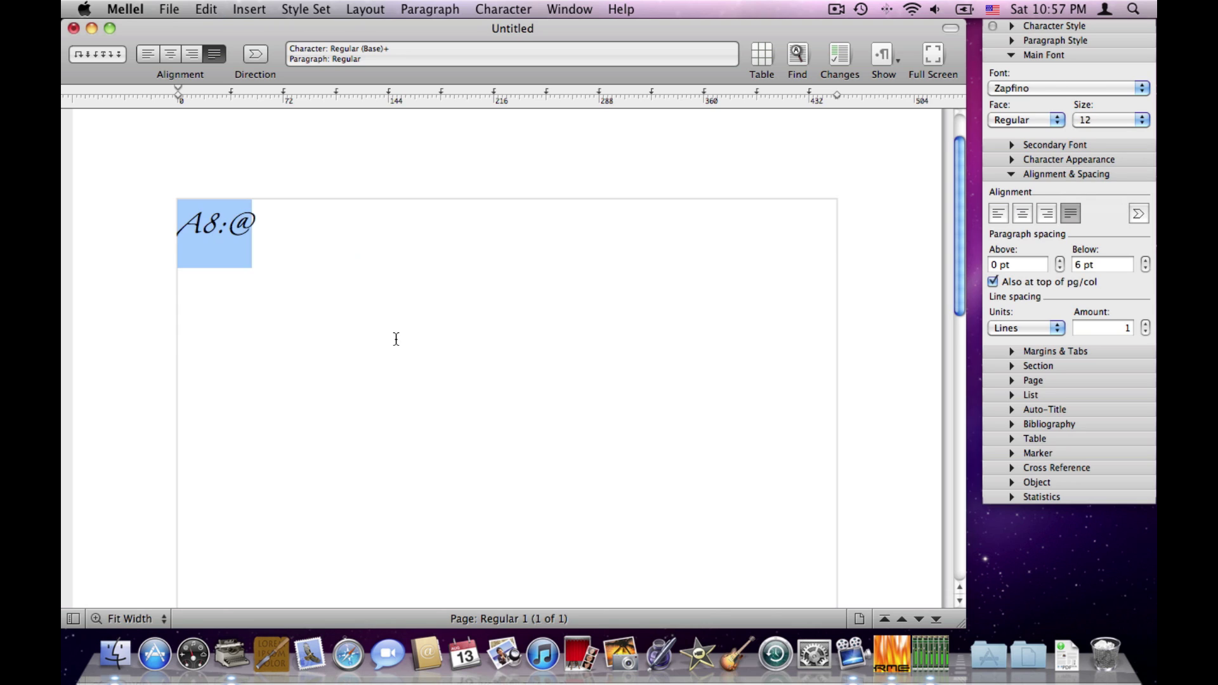
key(super+z)
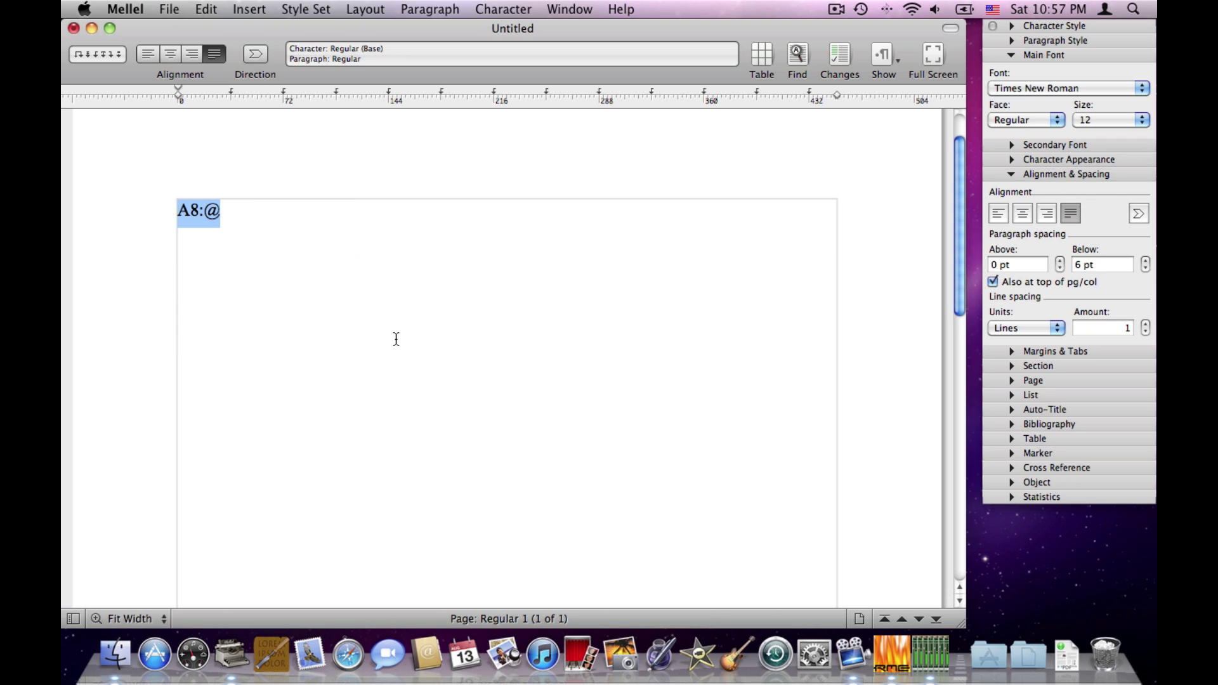
Step: Type a trial 48 pt 'Hello' after A8:@, then undo it
click(255, 224)
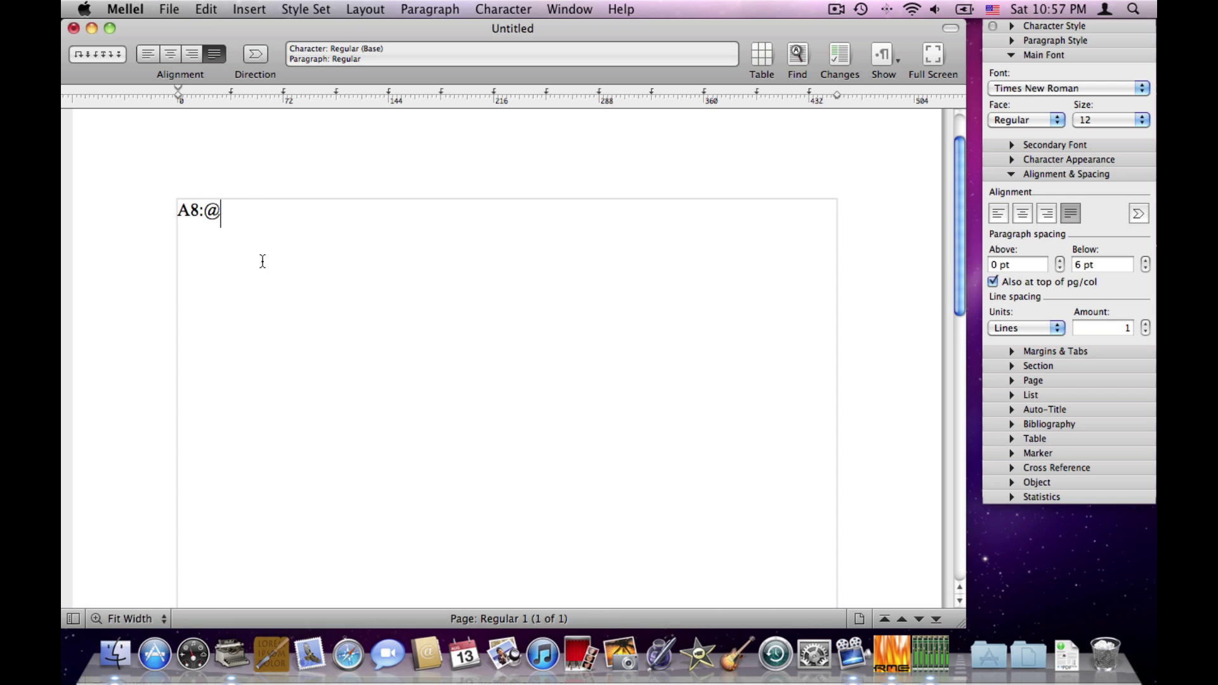
click(1100, 120)
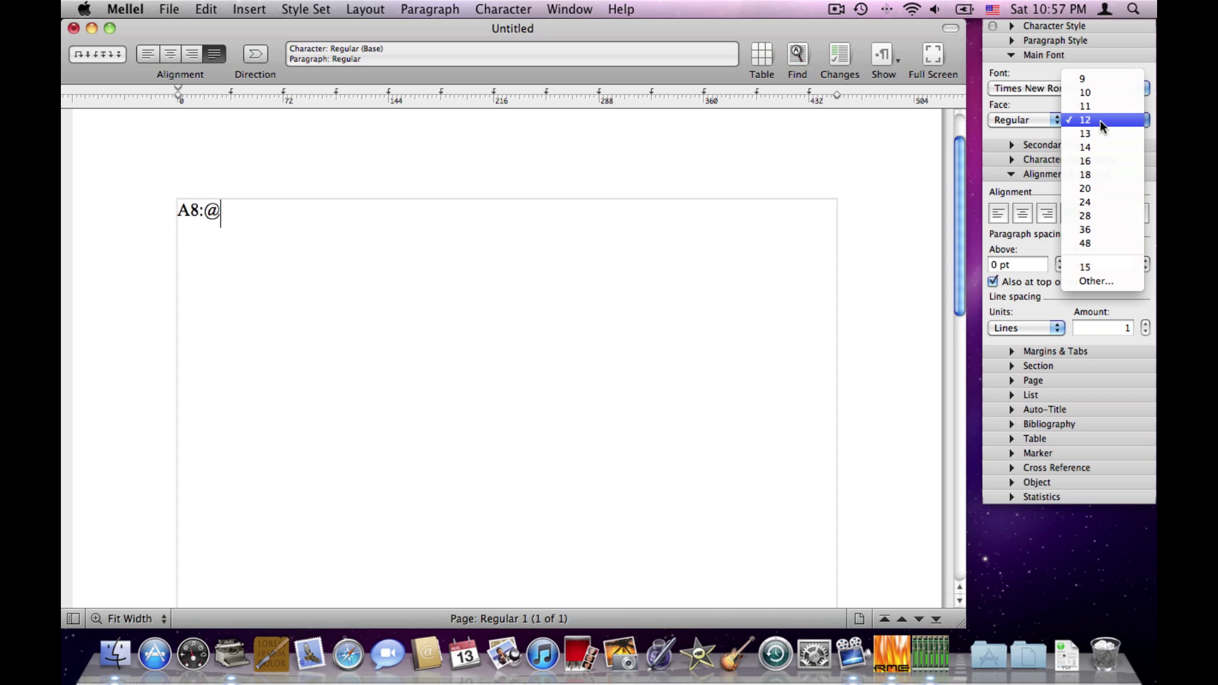
click(1096, 243)
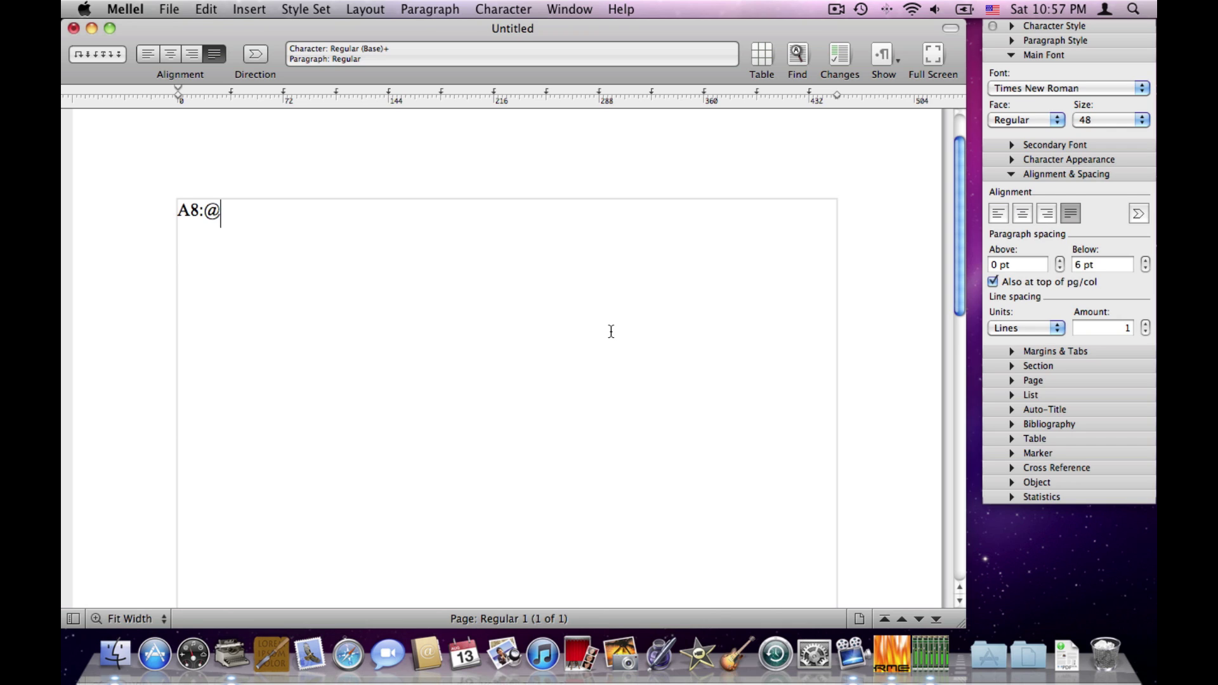
text(H)
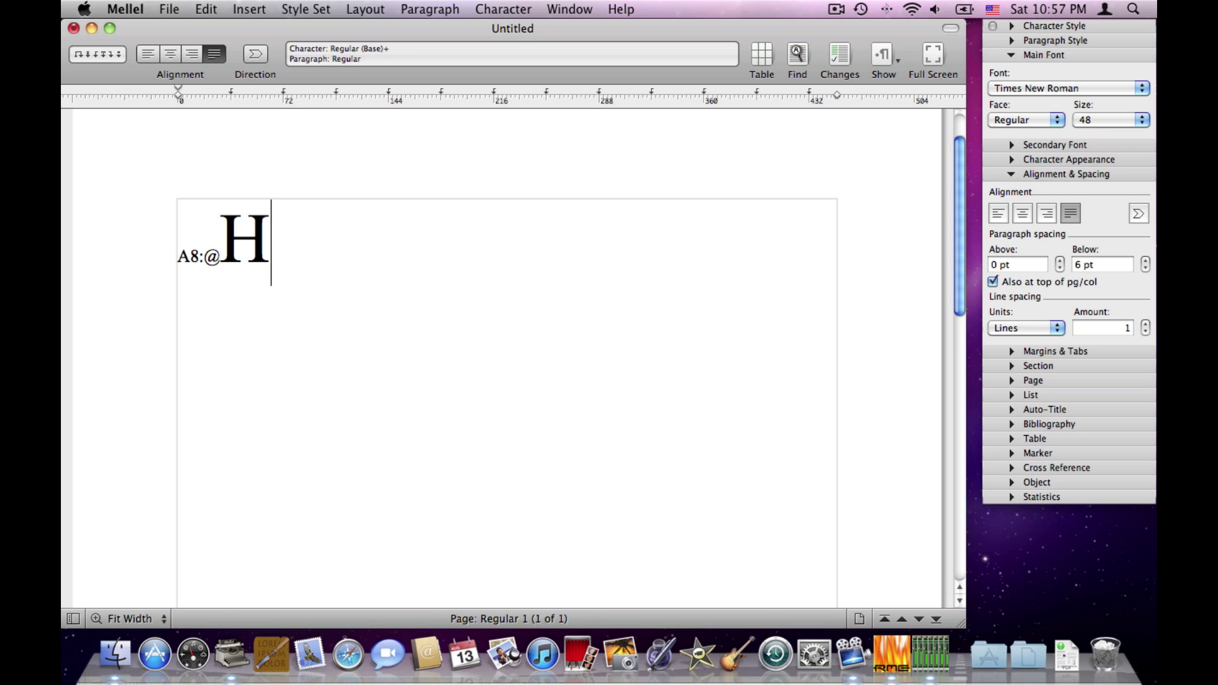
text(ello)
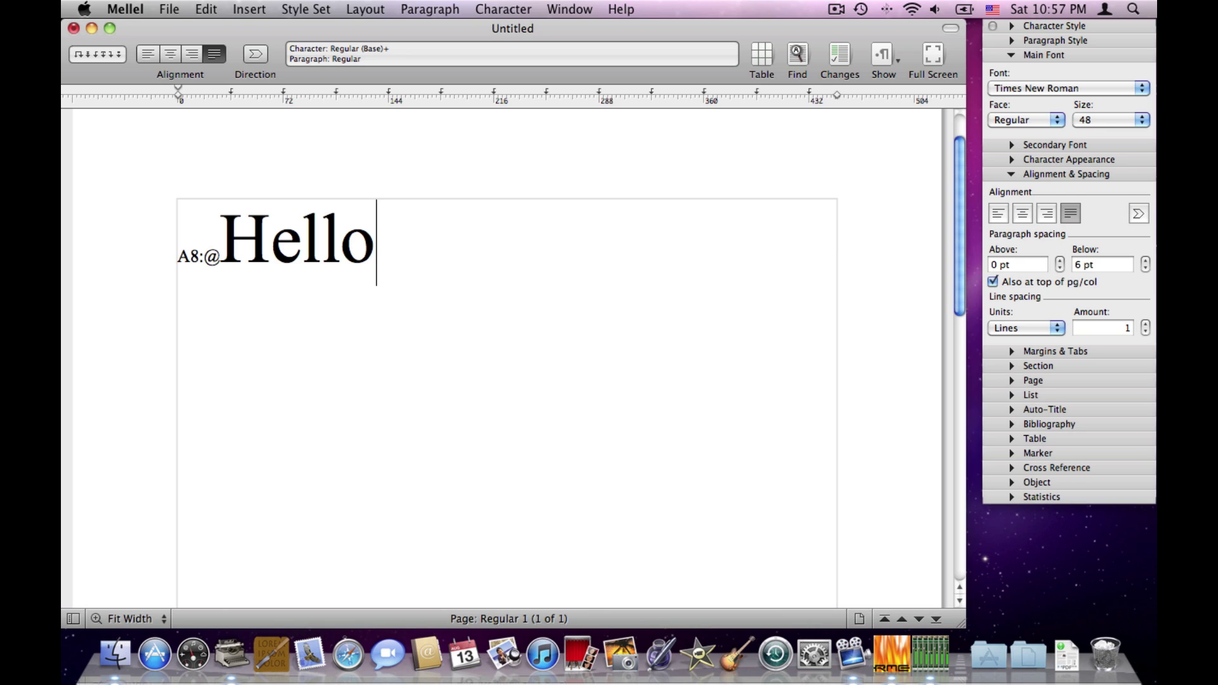
key(super+z)
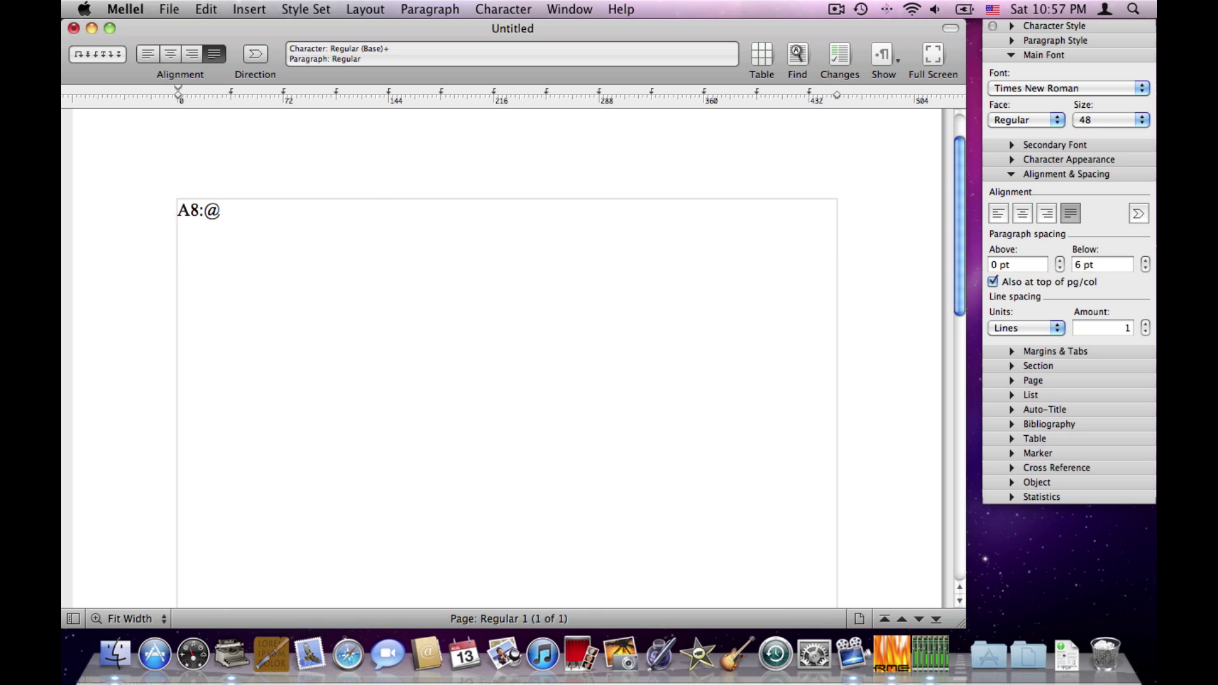
Step: Select the A8:@ text and delete it
click(228, 212)
double_click(229, 212)
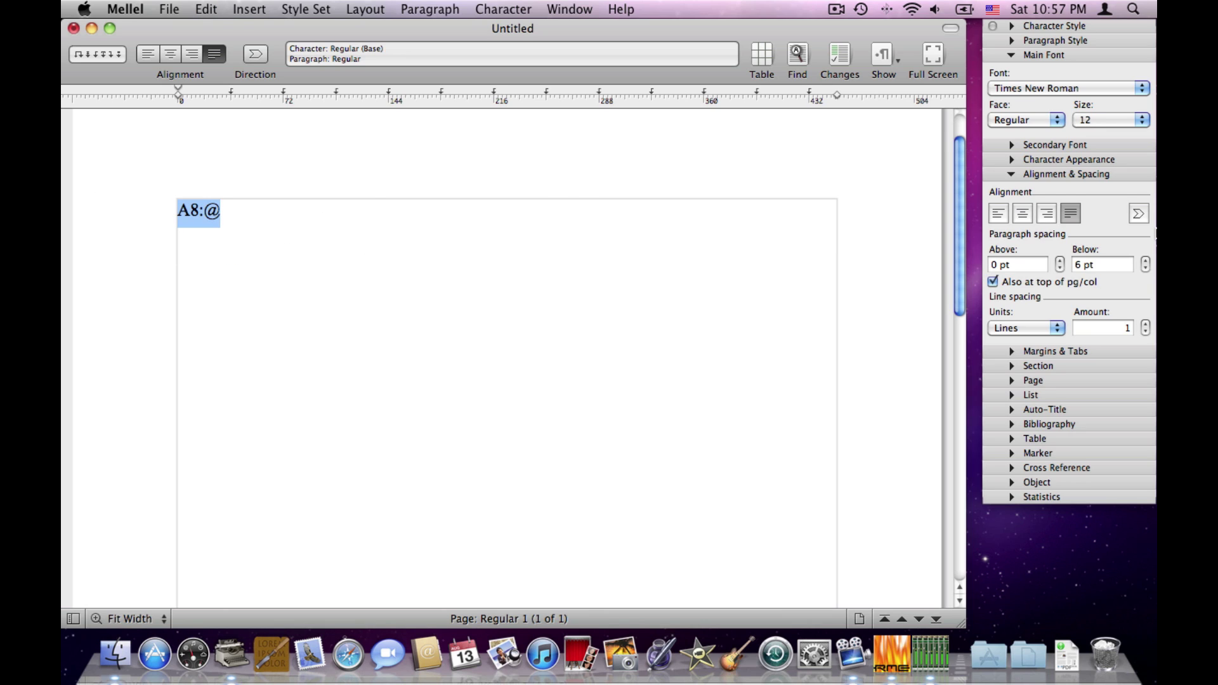
key(BackSpace)
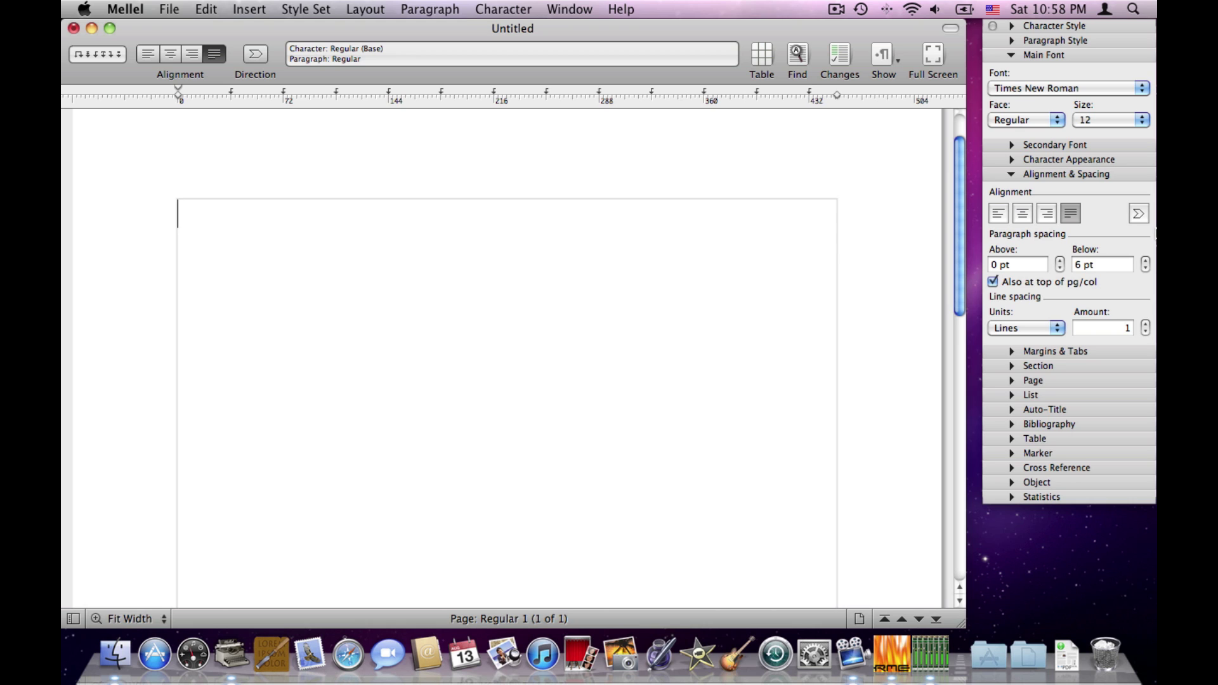
Step: Paste a lorem ipsum paragraph, add an empty line, and show all invisible characters
text(lorem ipsum dolor sit amet cum tenetur animi. et laboris aut aspexerat fugiat. ipsa amet quoddam colebatur propter. qui tempore et magna sibi. id ipsum deinde, repellat minim. mollit odit culpa qui aut. adipisci vel delectus, pariatur propagabant. consequatur sibi vero, voluptate consequatur. ipsa colebatur et, pariatur repellendus. dolor ullam consequatur id.)
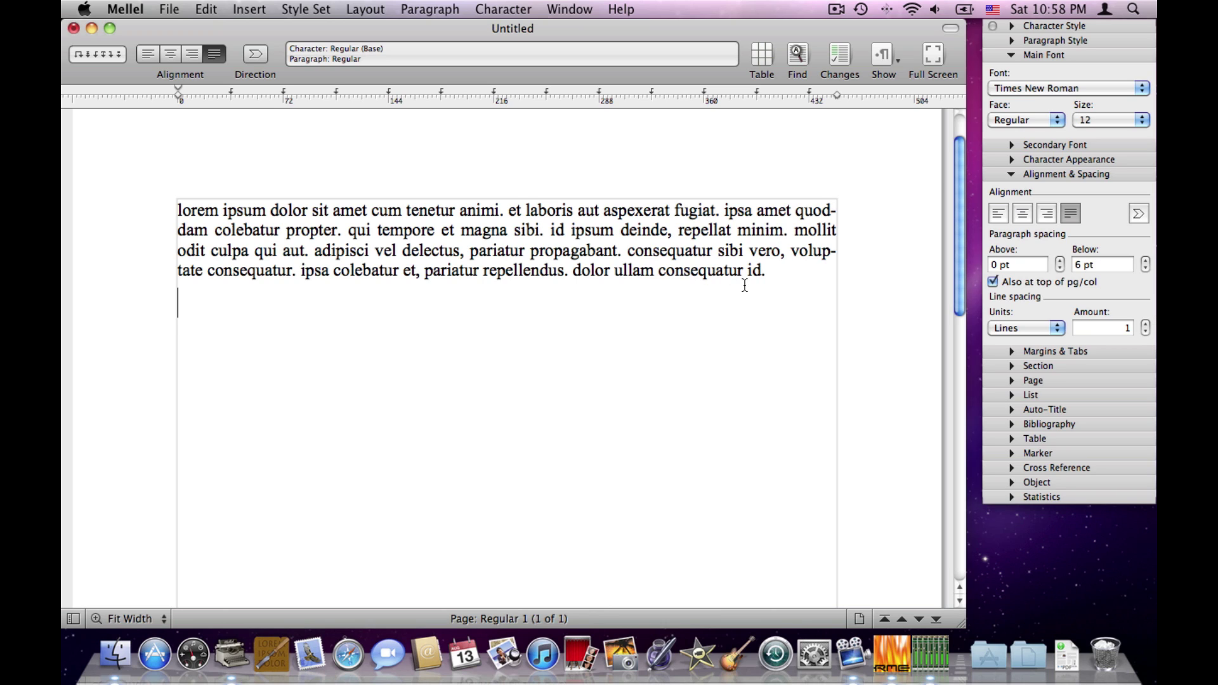
key(Return)
click(881, 57)
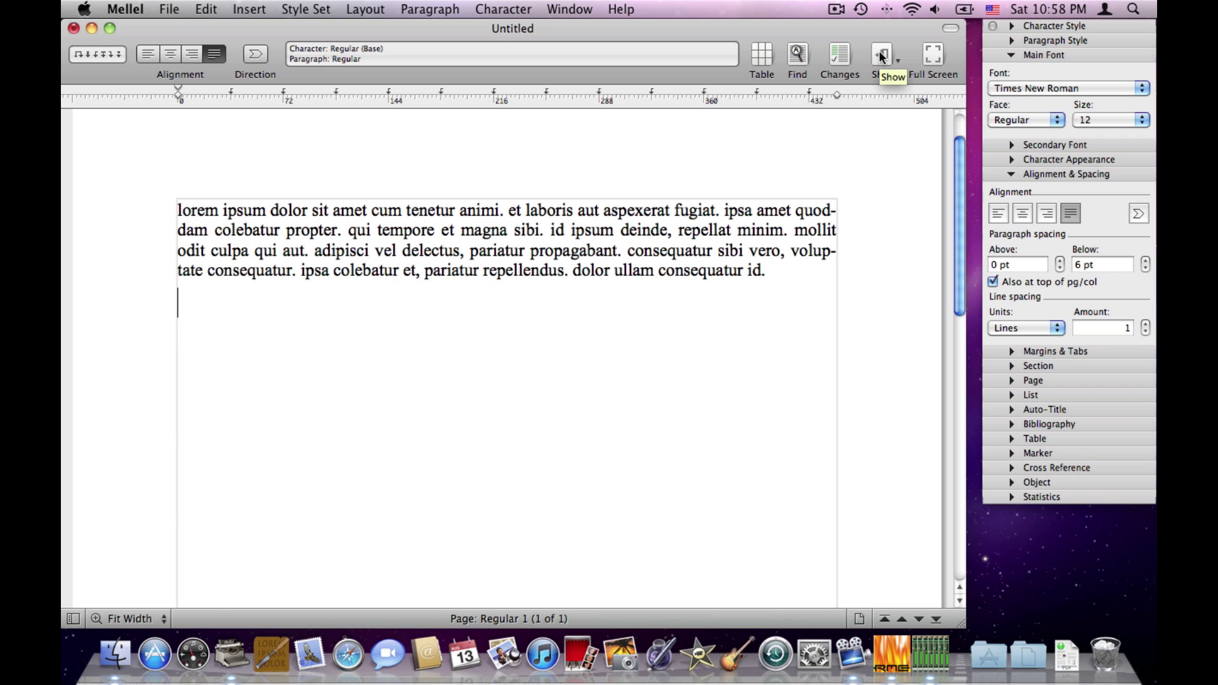
click(882, 55)
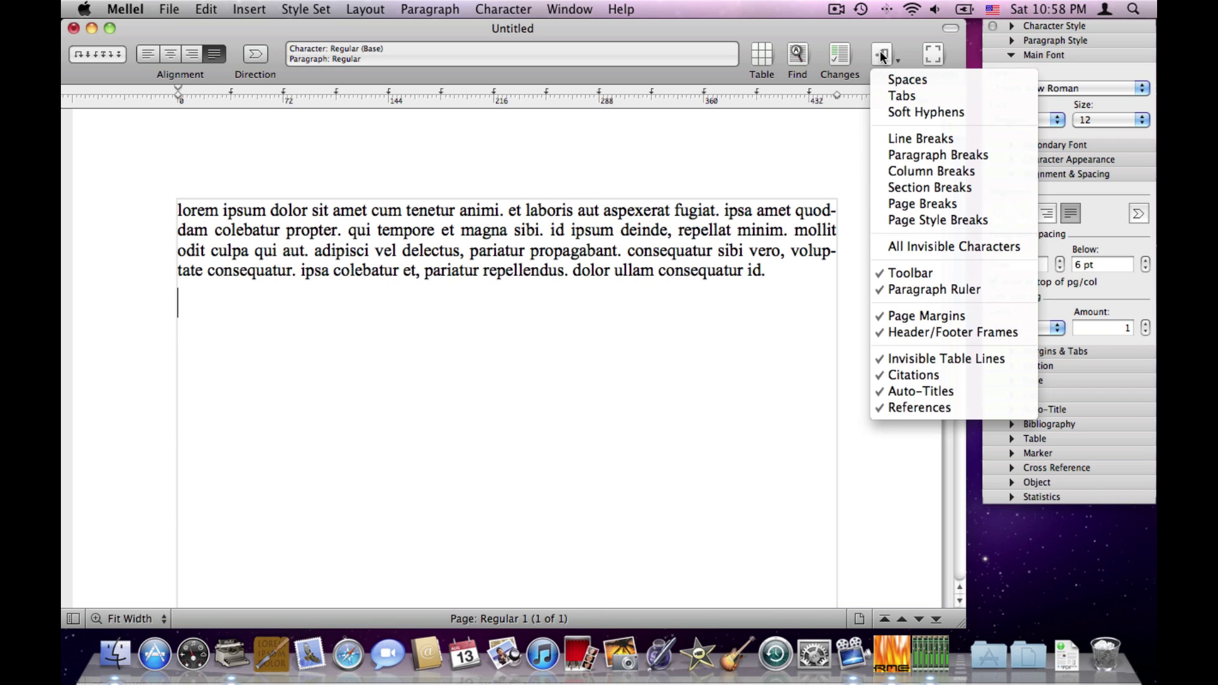
click(897, 246)
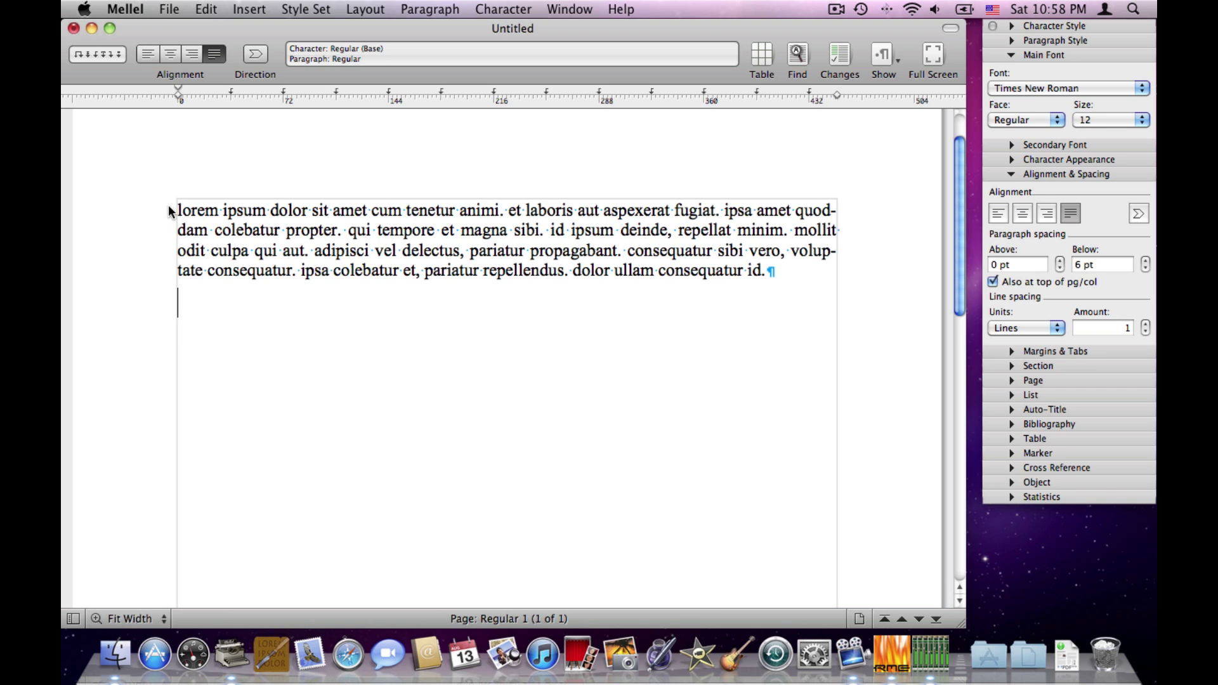
Step: Copy the lorem ipsum paragraph and paste a duplicate below it
drag(170, 209, 821, 287)
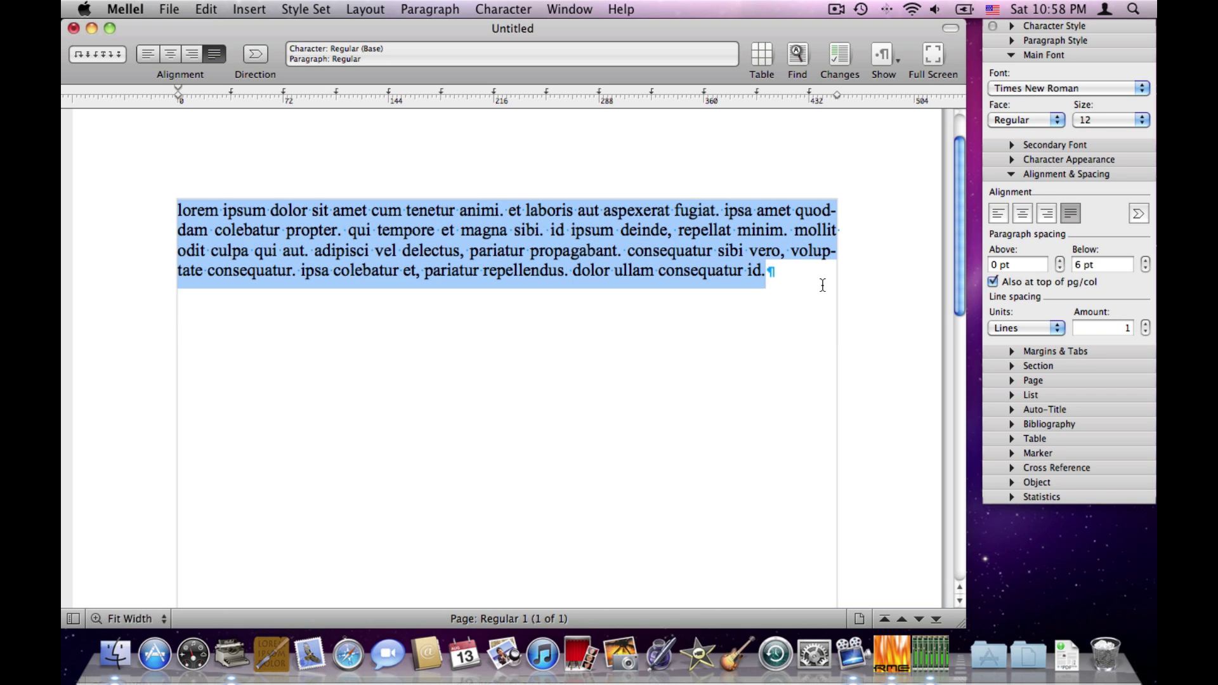
key(super+c)
key(Right)
key(Return)
key(super+v)
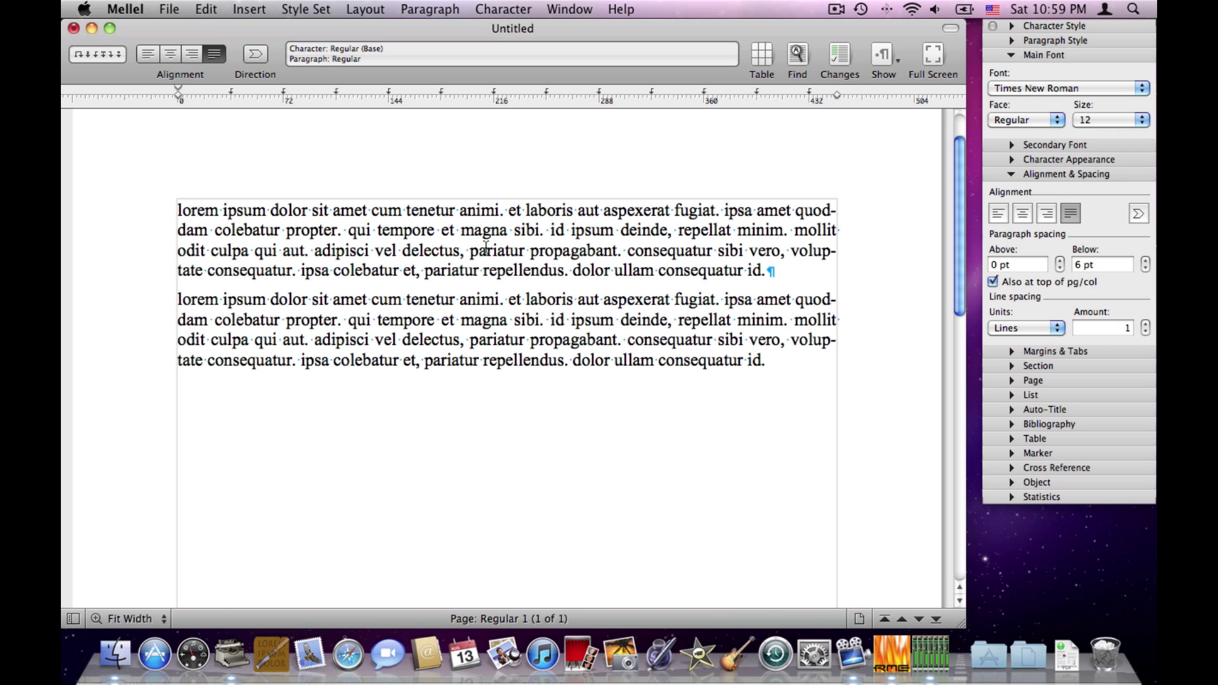
Step: Try left, centre and right alignment on the first paragraph, ending justified
click(151, 51)
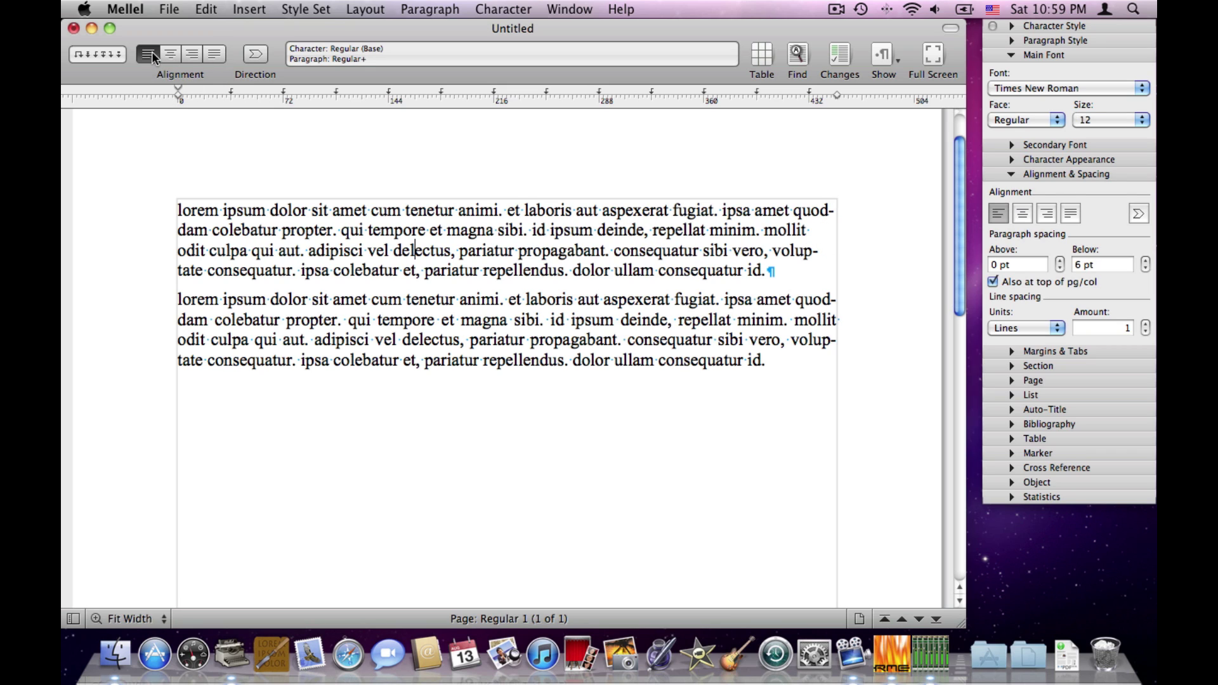
click(167, 53)
click(193, 52)
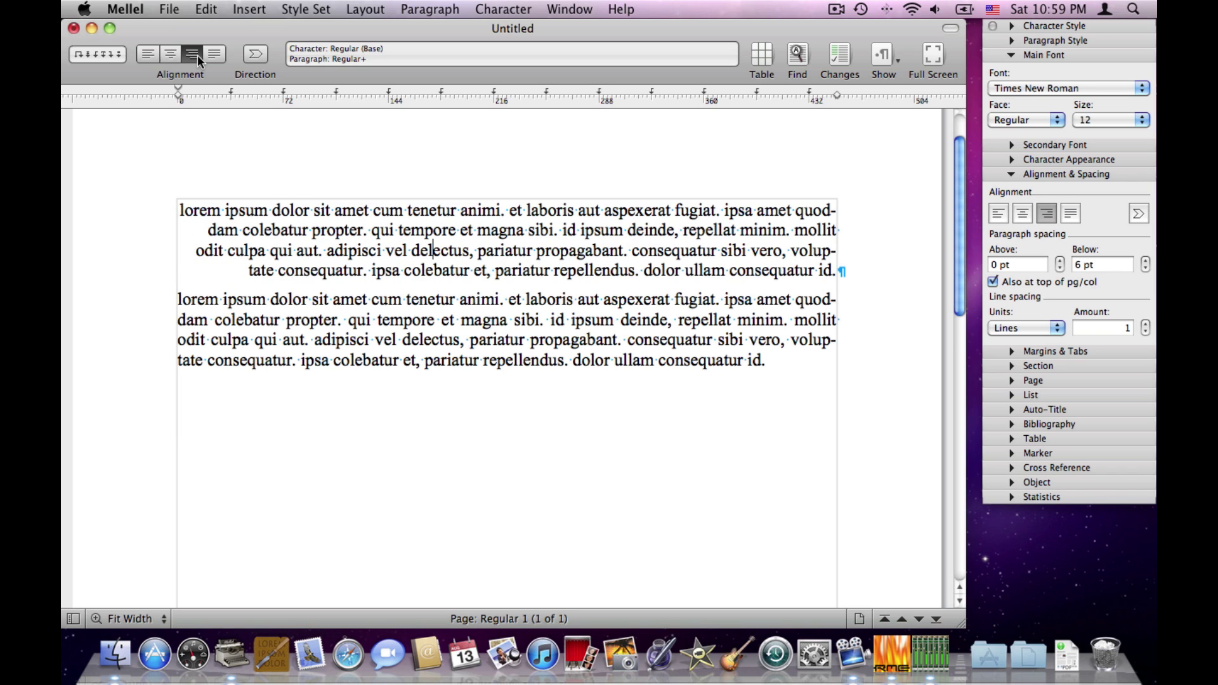
click(217, 54)
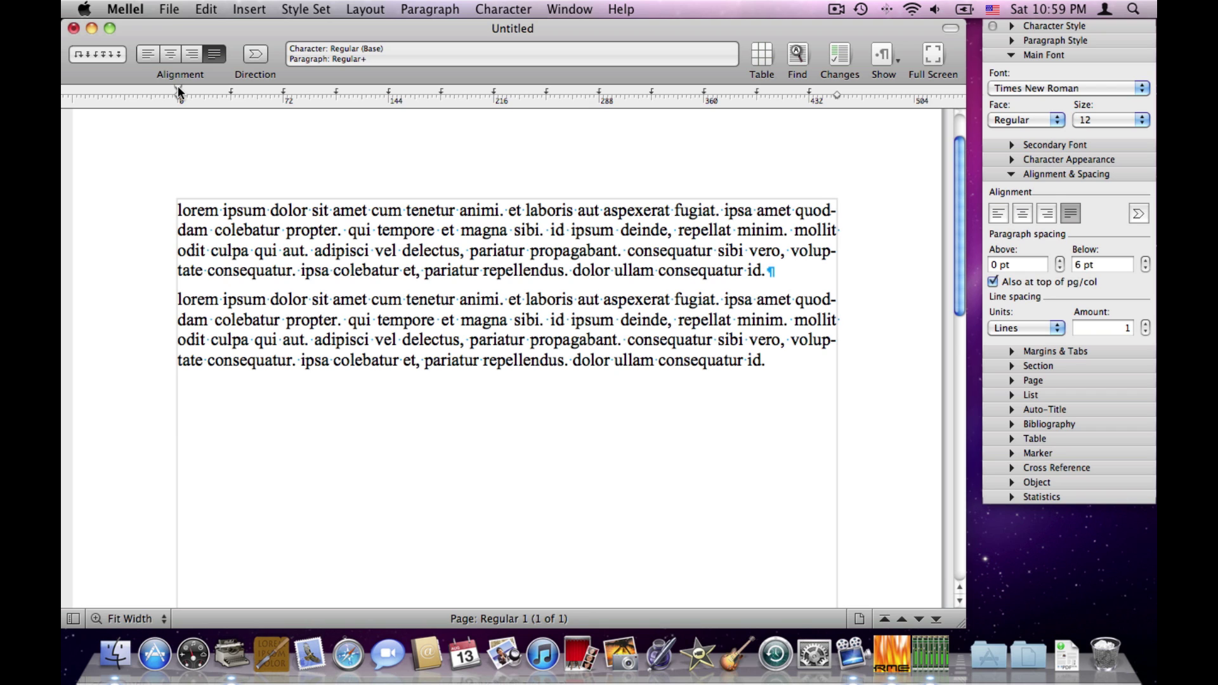
Step: Experiment with first-line, hanging and right indents, restoring the paragraph to full width
drag(178, 88, 214, 86)
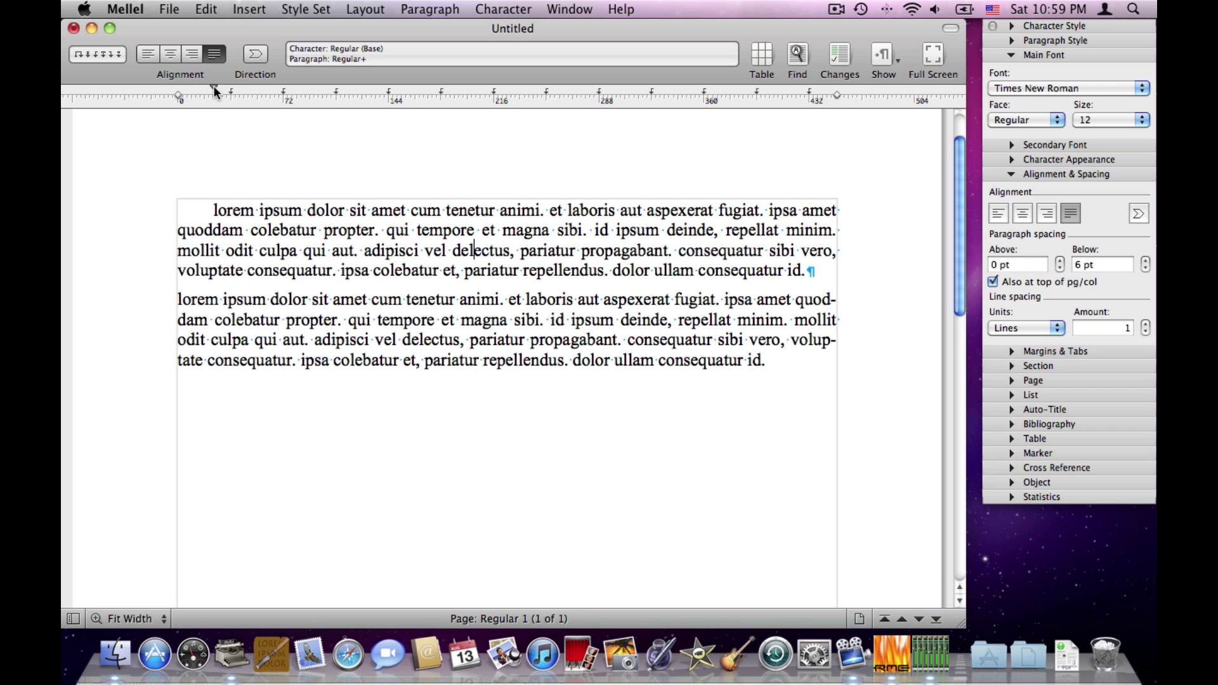
drag(836, 94, 795, 96)
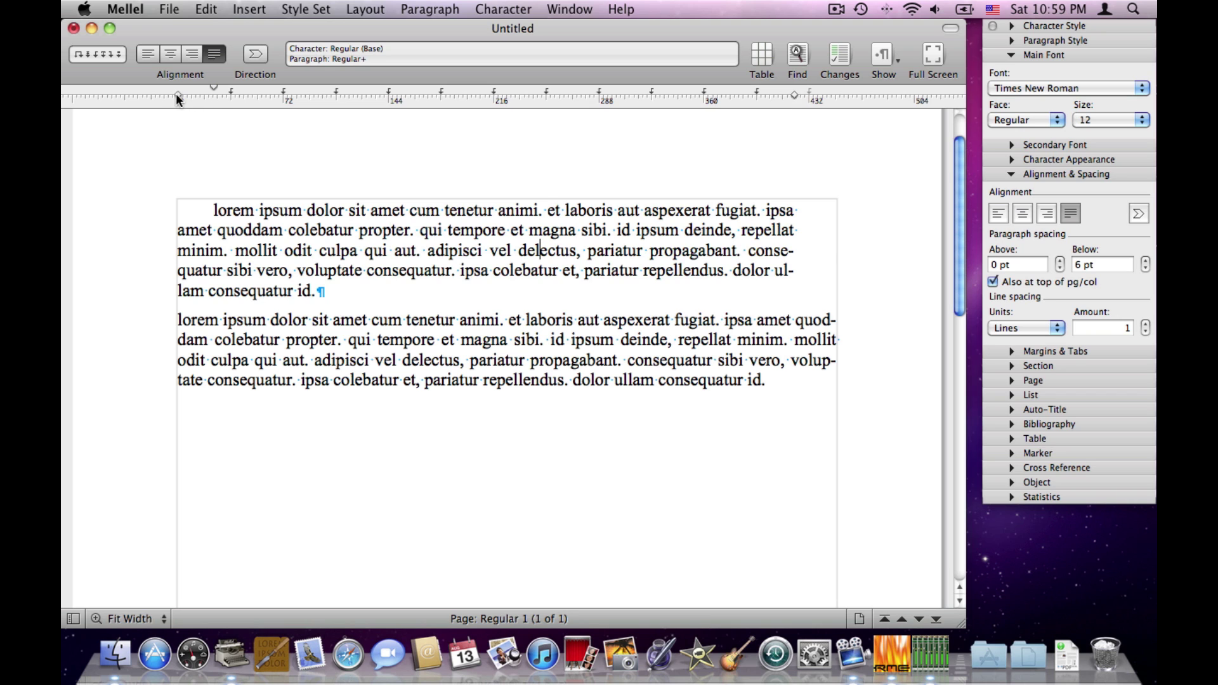
mouse_move(178, 94)
mouse_down()
mouse_move(191, 94)
mouse_move(154, 85)
mouse_up()
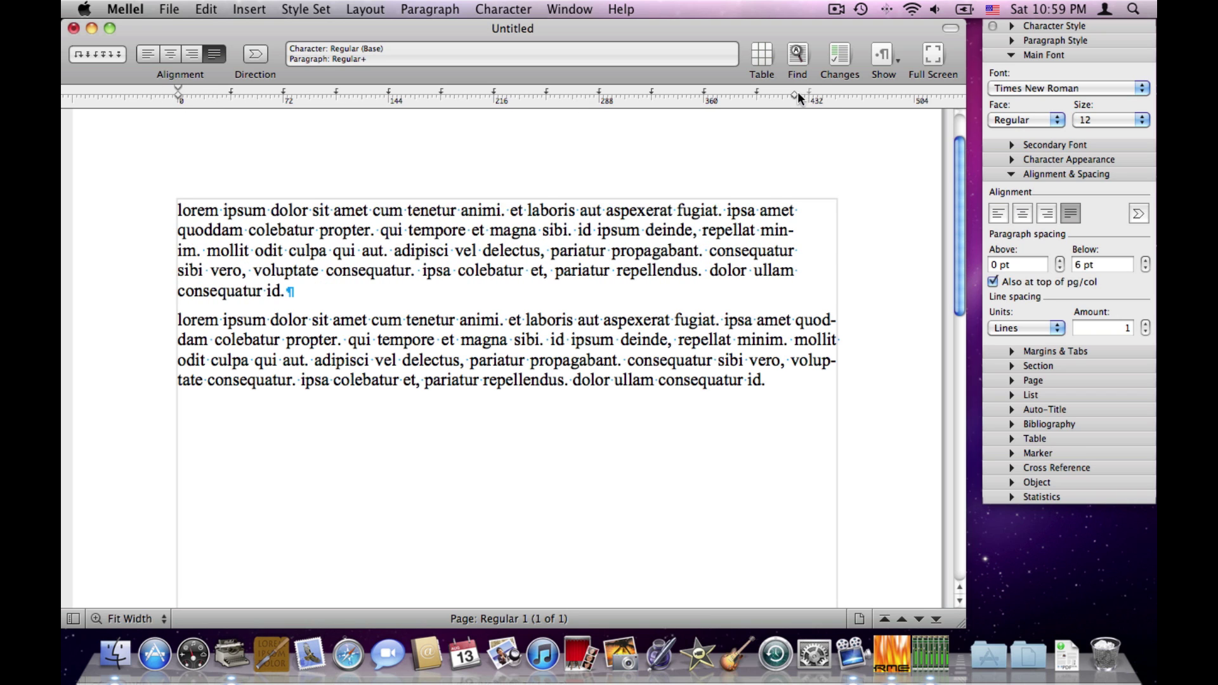
drag(795, 93, 838, 95)
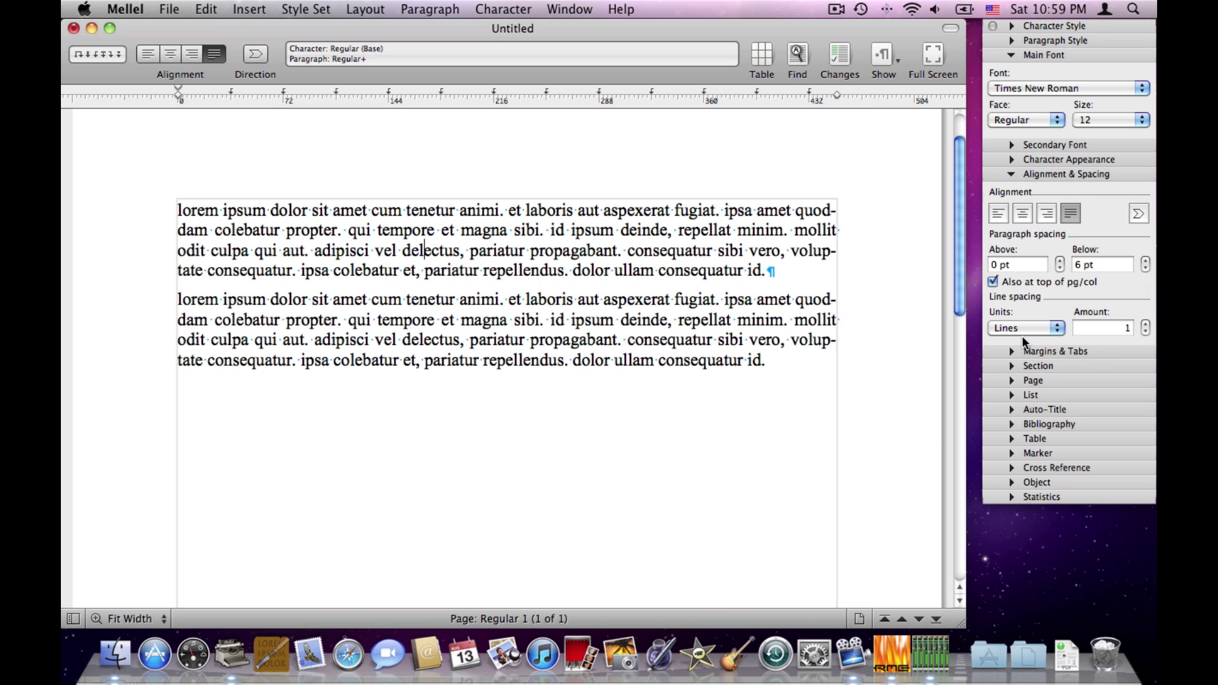
click(1145, 324)
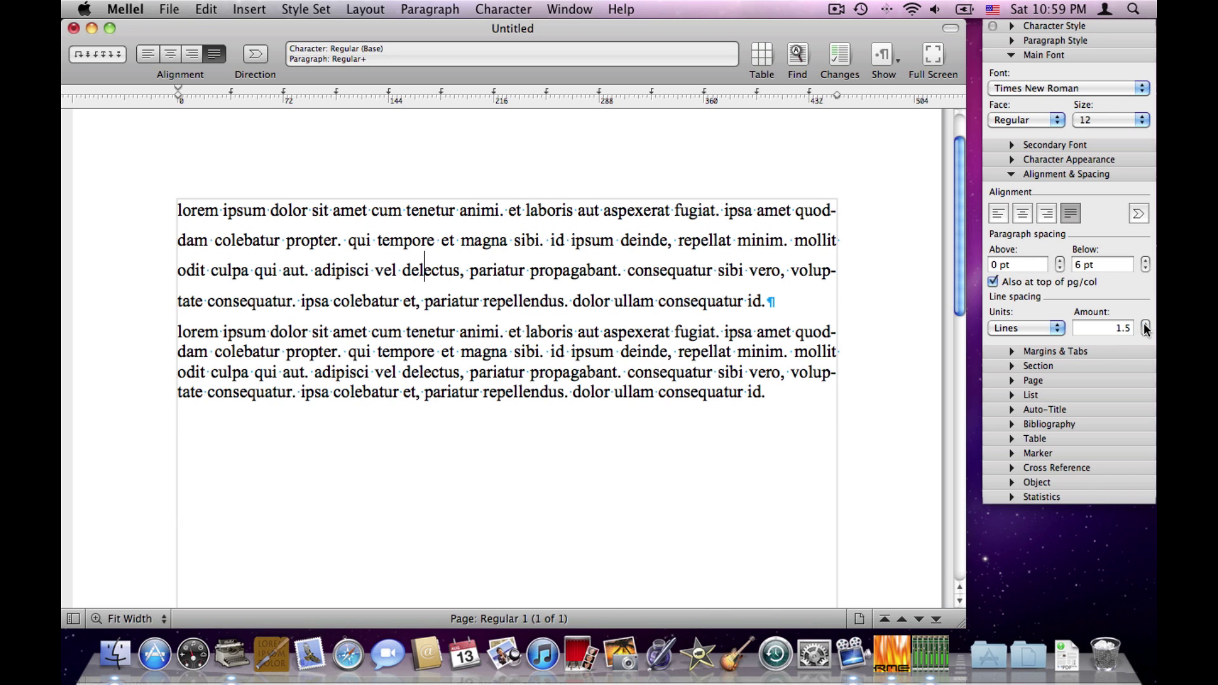
click(1146, 324)
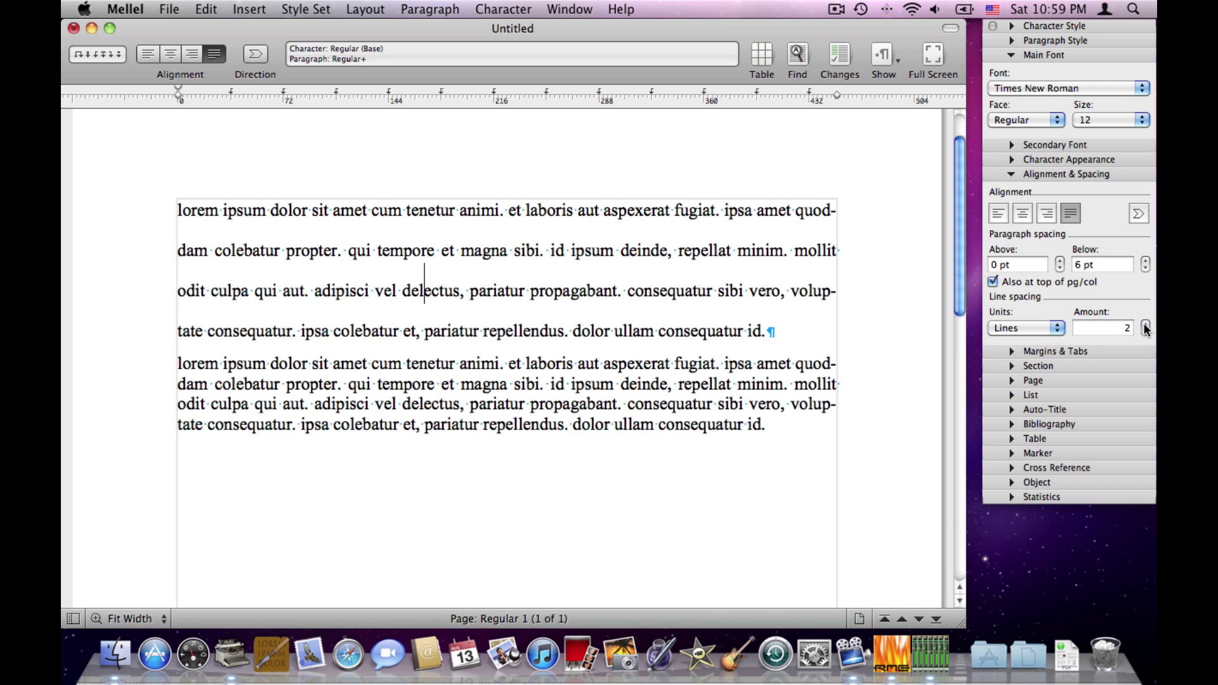
click(1144, 332)
click(1144, 331)
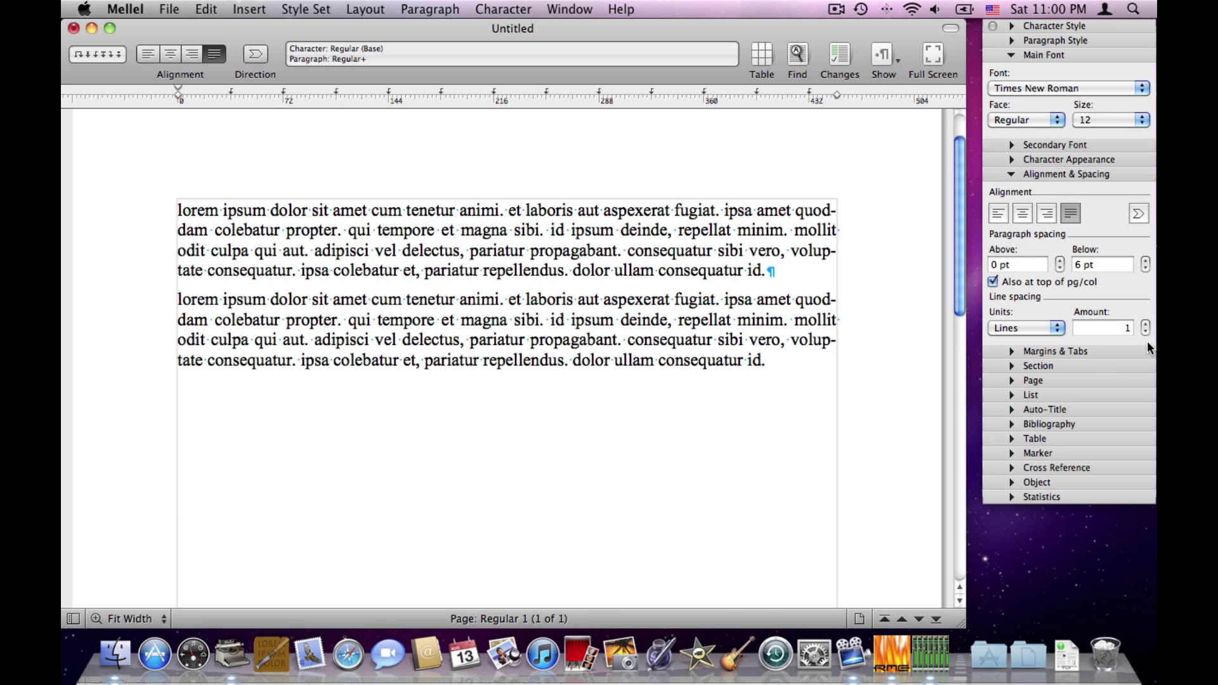
click(298, 320)
click(1146, 324)
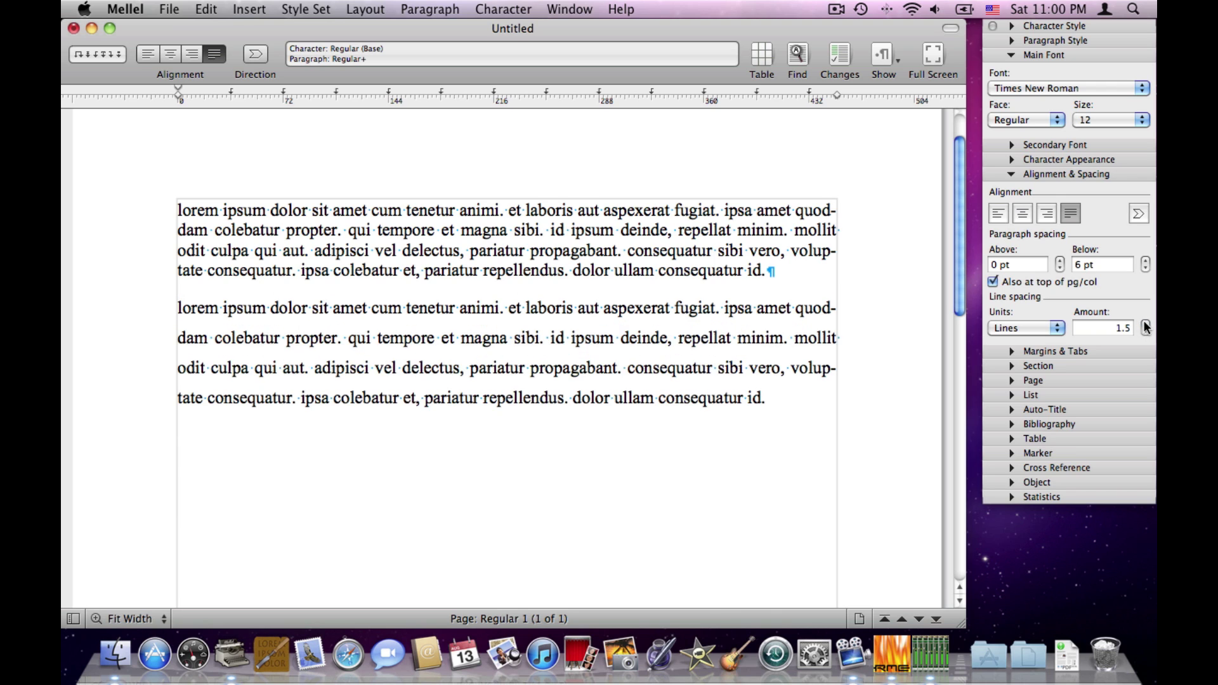
click(1146, 325)
click(1146, 331)
click(1146, 331)
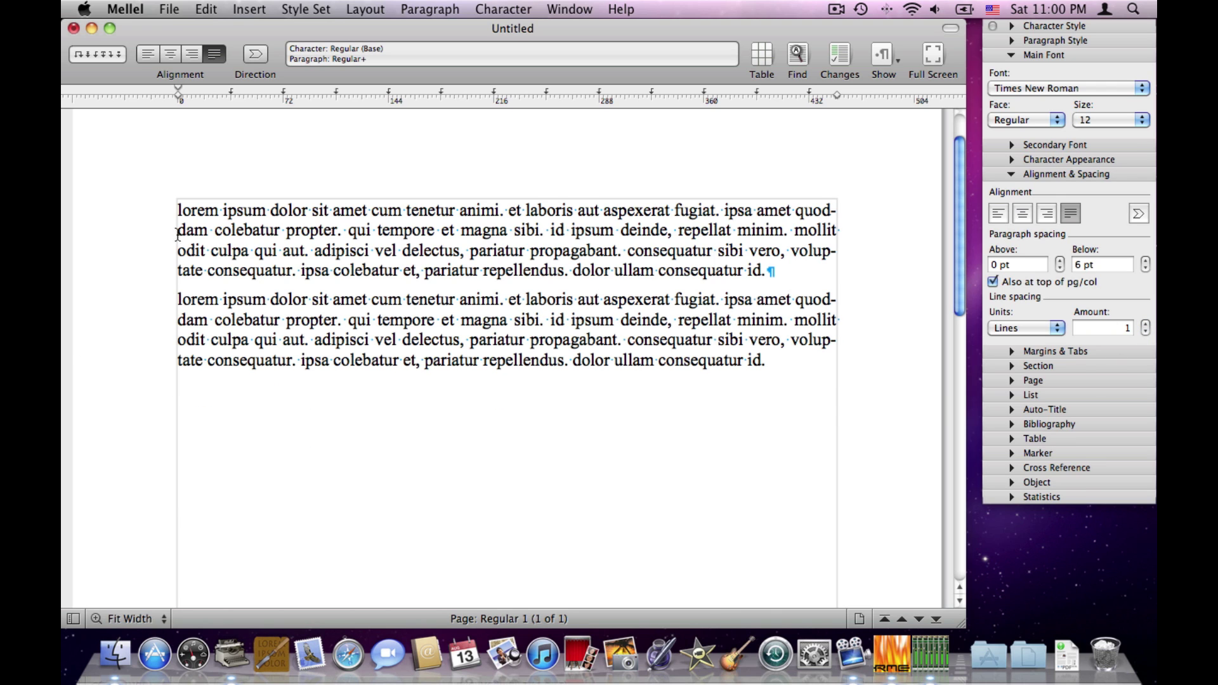
drag(176, 210, 768, 392)
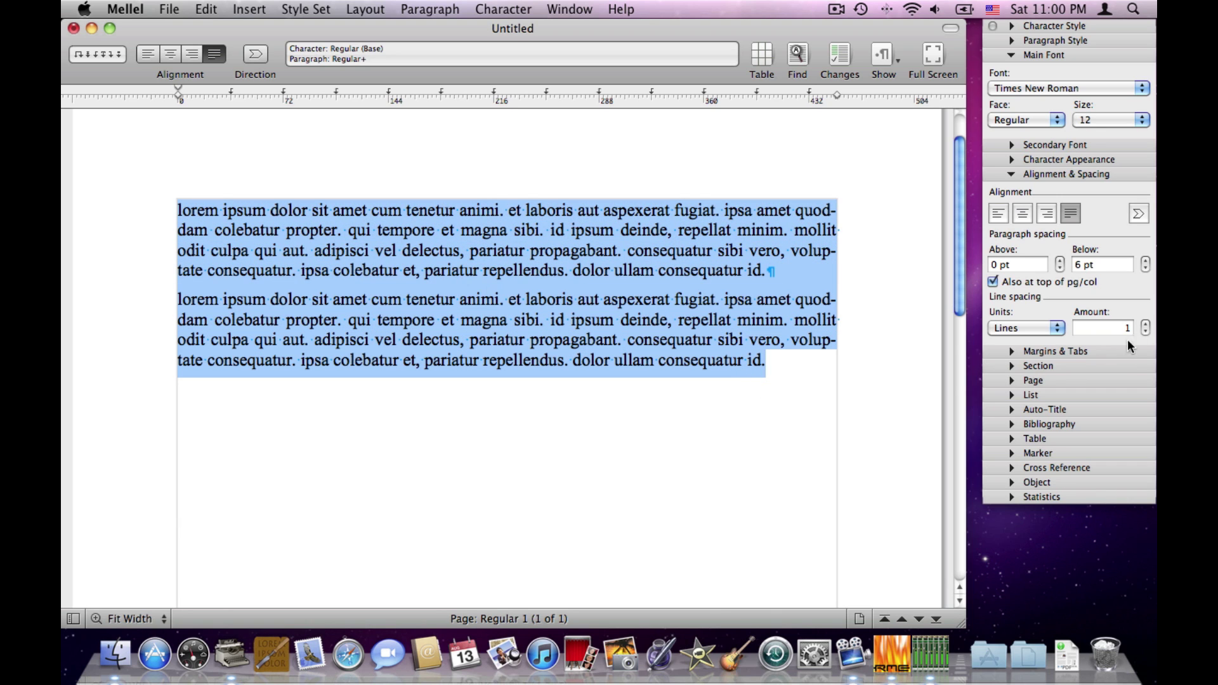
click(1147, 325)
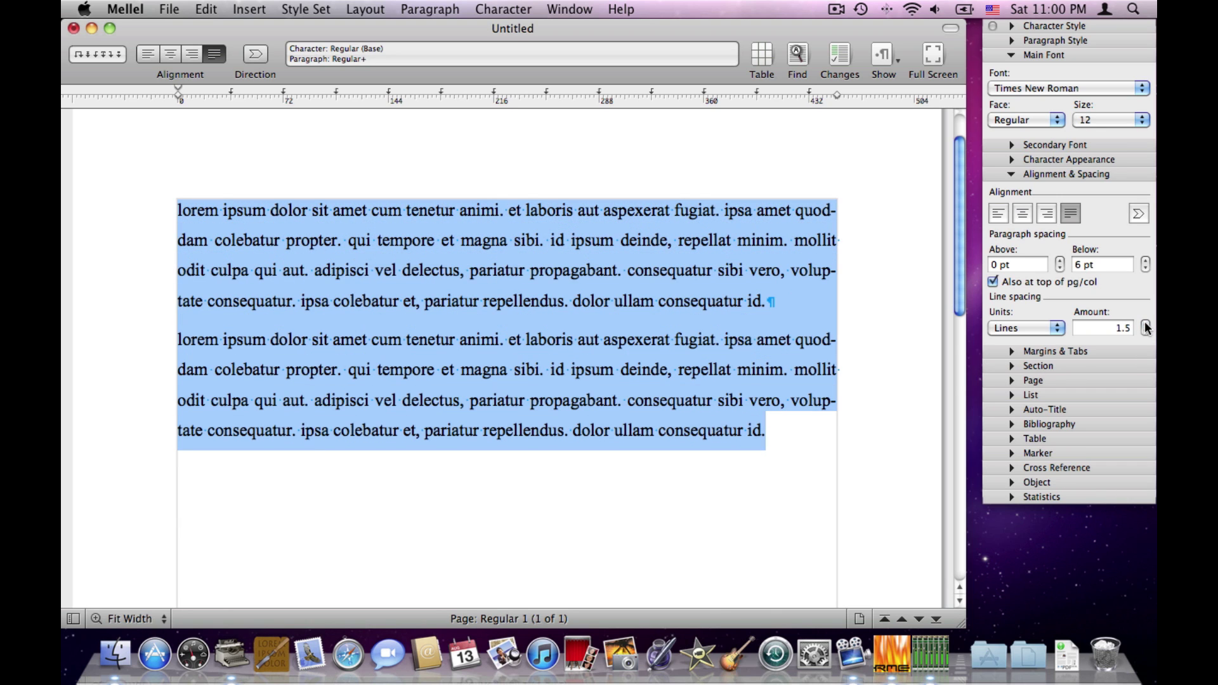
click(1146, 325)
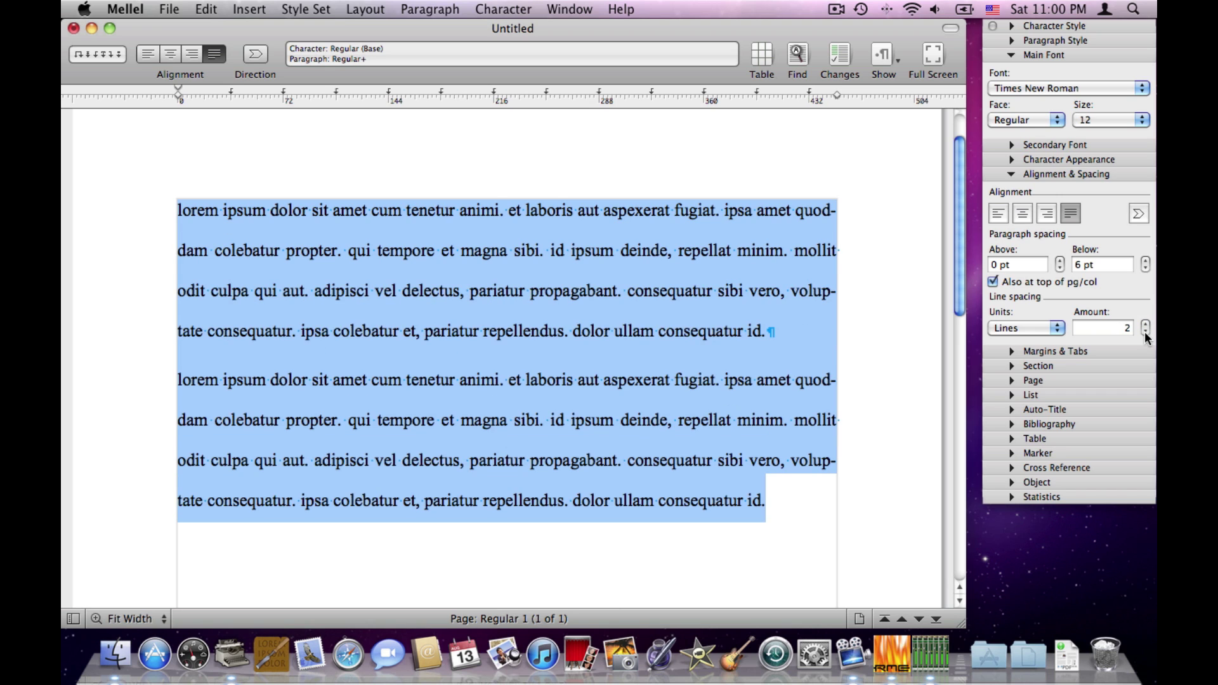
click(1147, 332)
click(1146, 332)
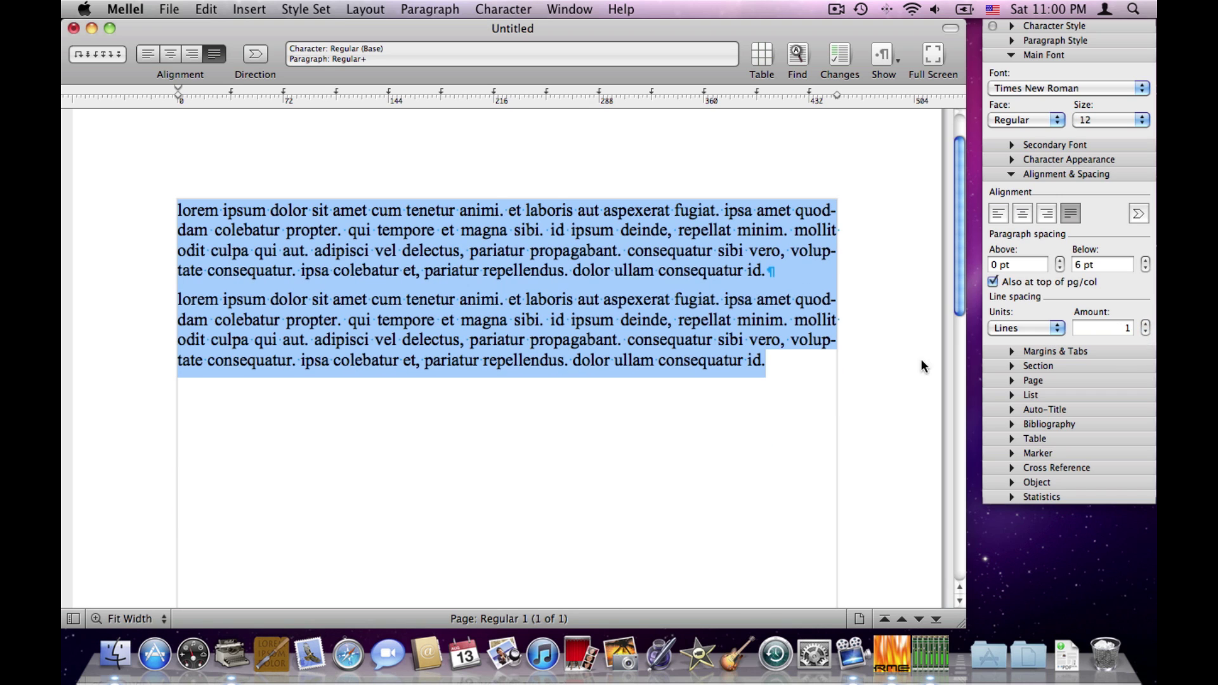
click(472, 364)
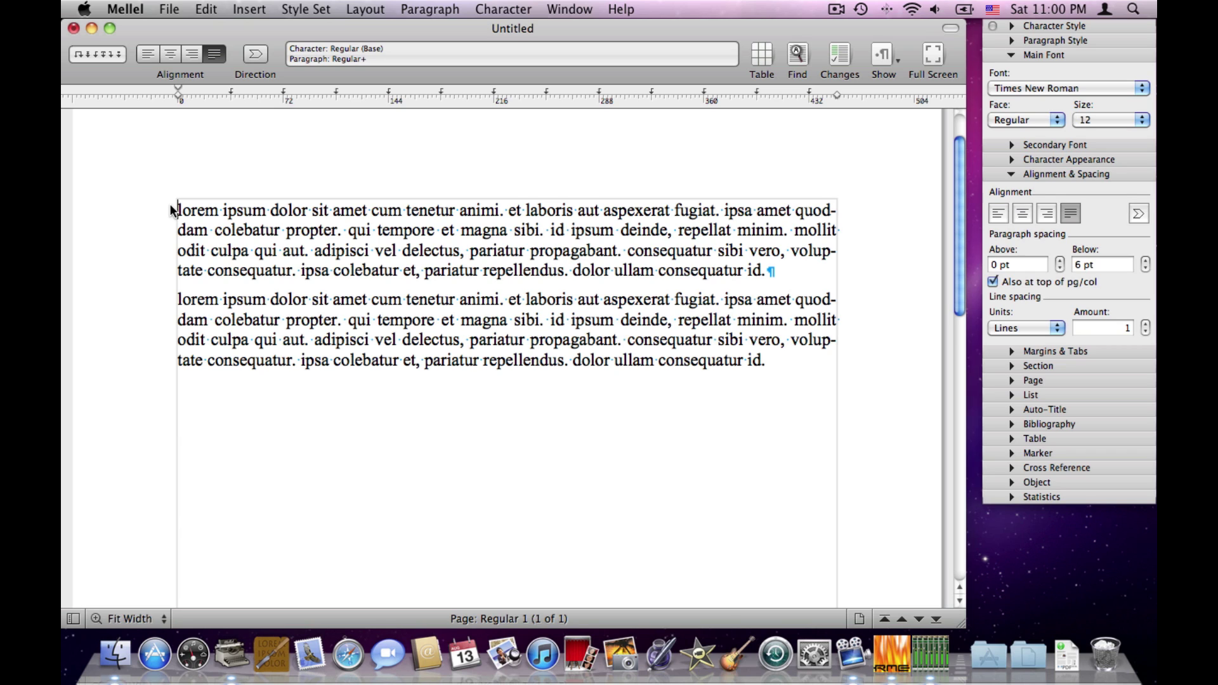
drag(179, 210, 485, 247)
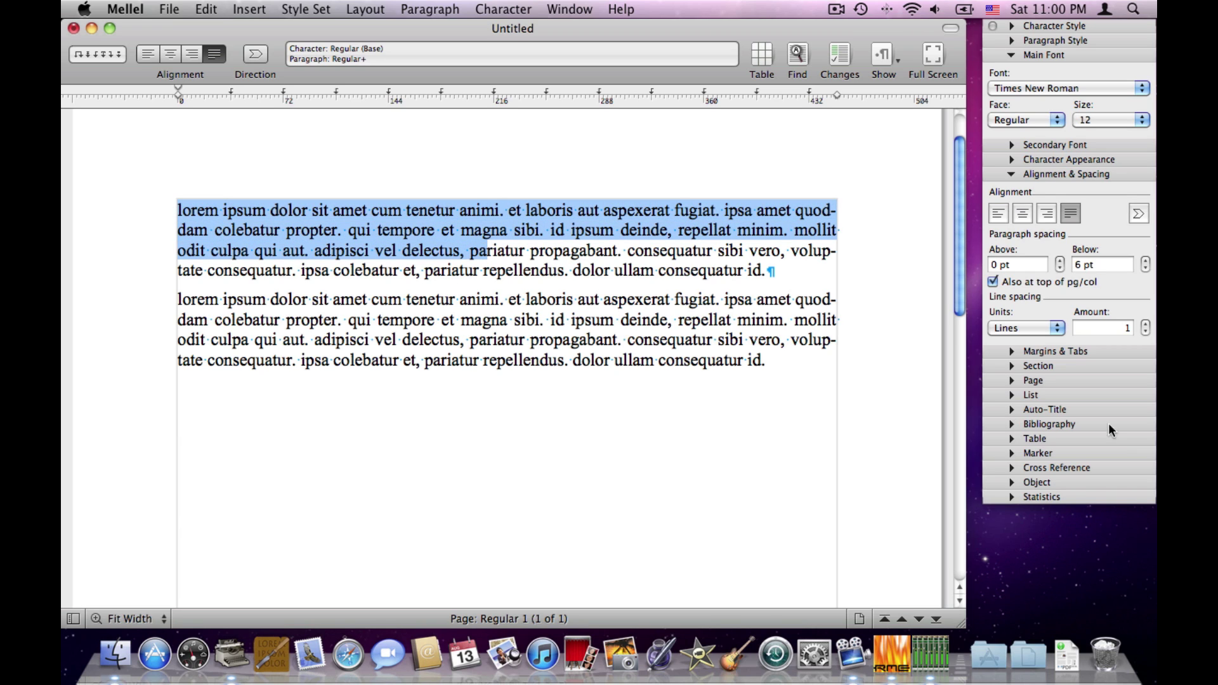
click(1146, 325)
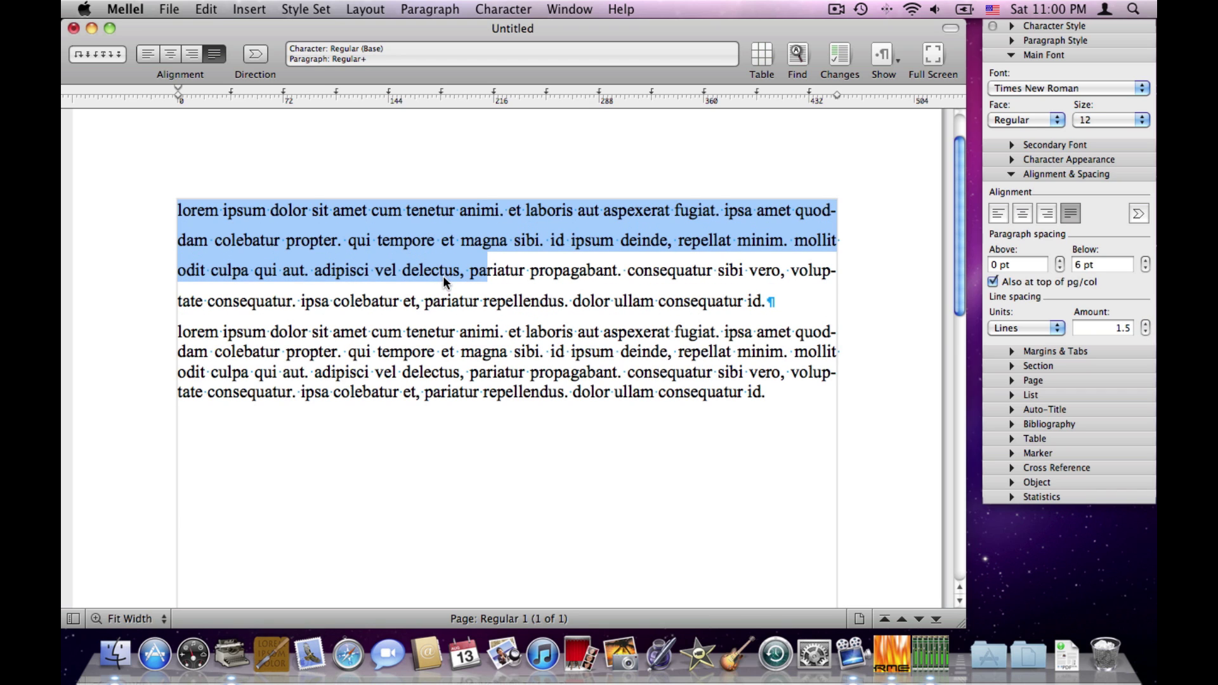
key(super+z)
click(692, 398)
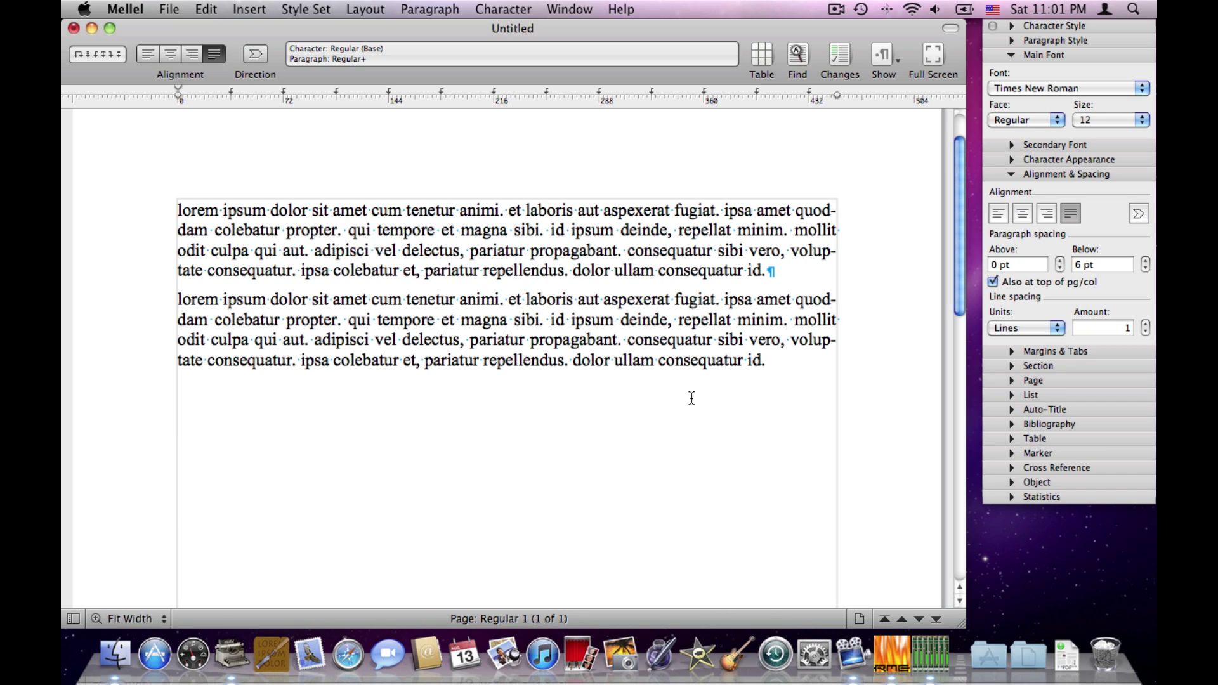
Step: Select both paragraphs and paste a copy of them at the end of the text
double_click(314, 231)
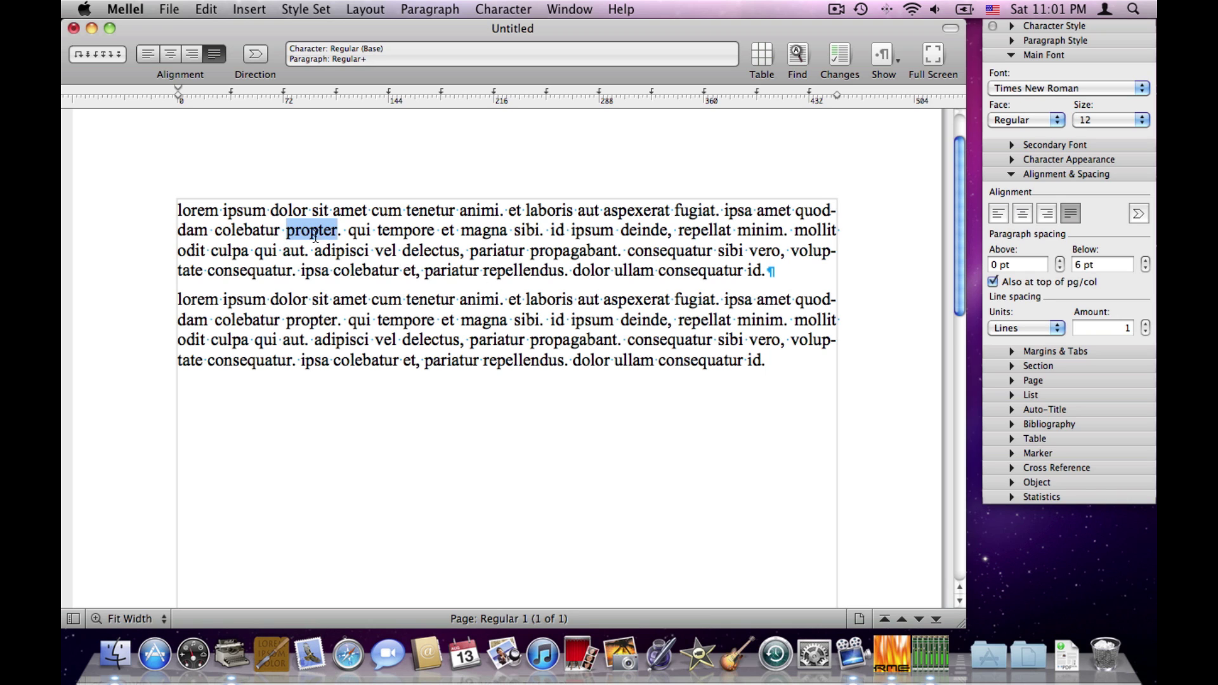
drag(314, 232, 335, 321)
key(super+c)
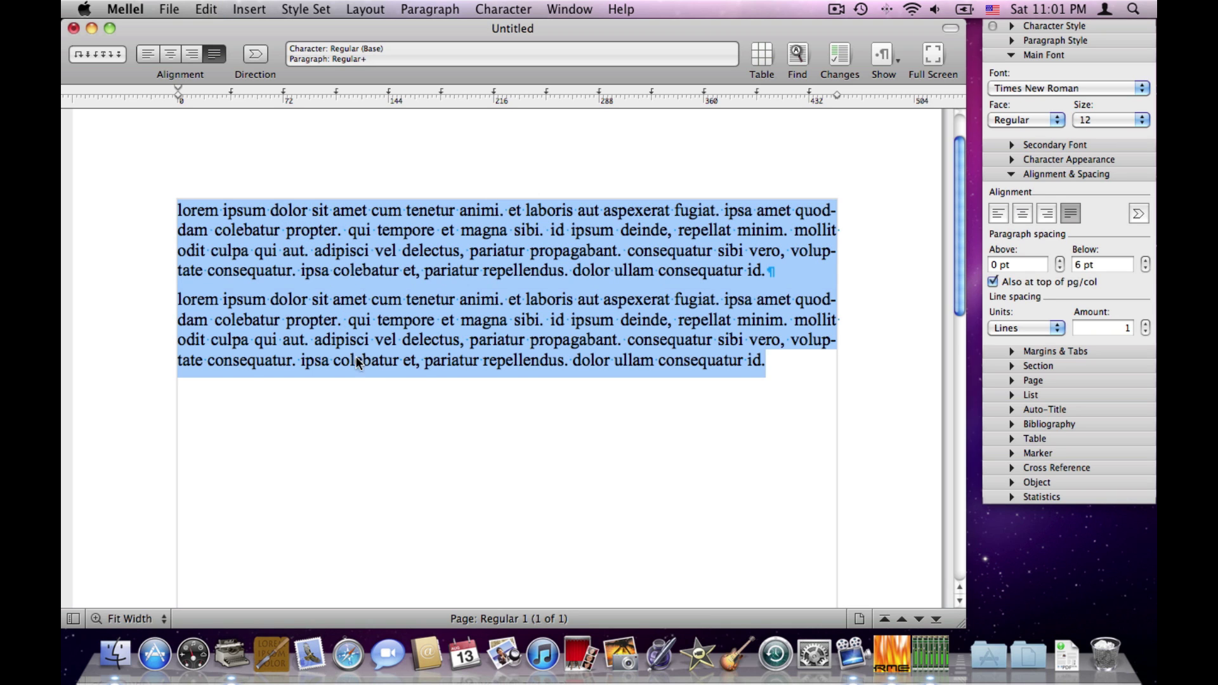
click(375, 394)
key(Return)
key(super+v)
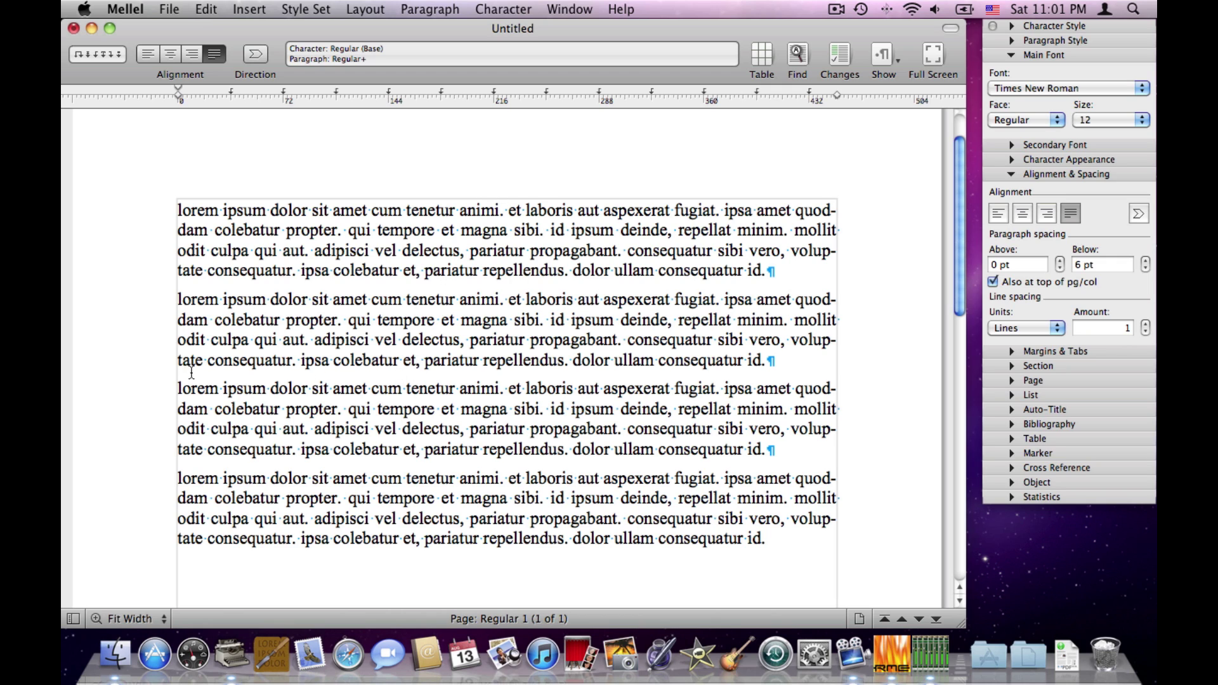
Step: Insert a section break after paragraph two and select the text up to it
click(766, 363)
click(243, 9)
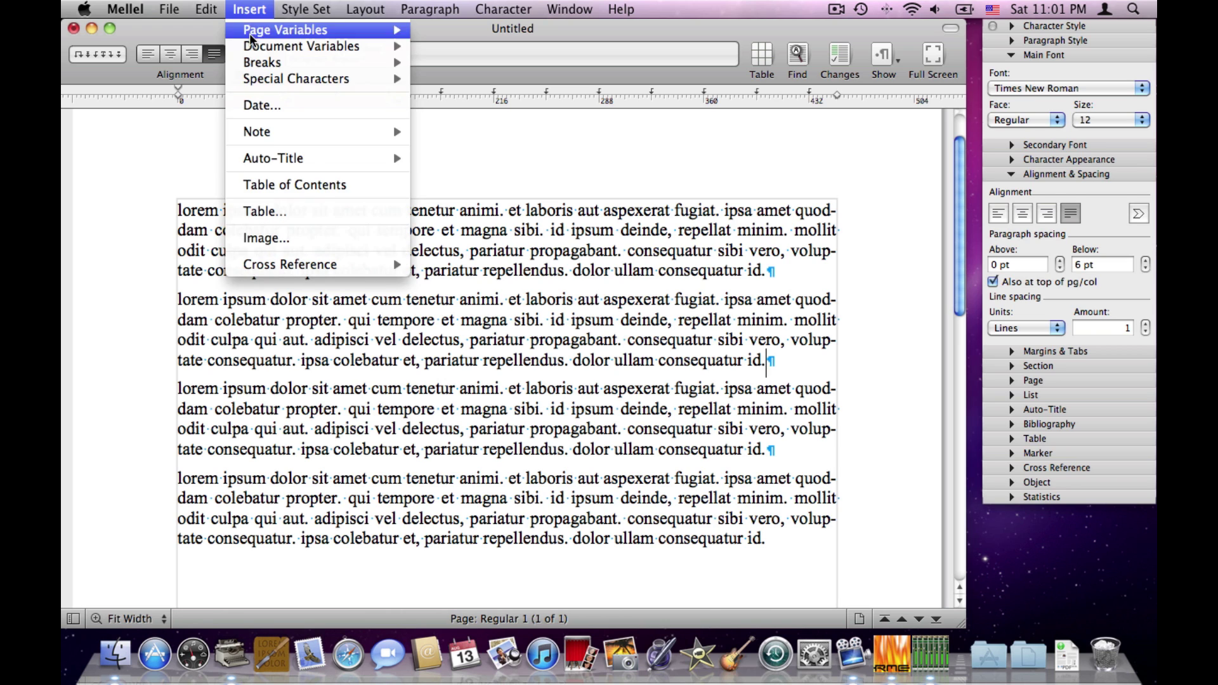
mouse_move(260, 62)
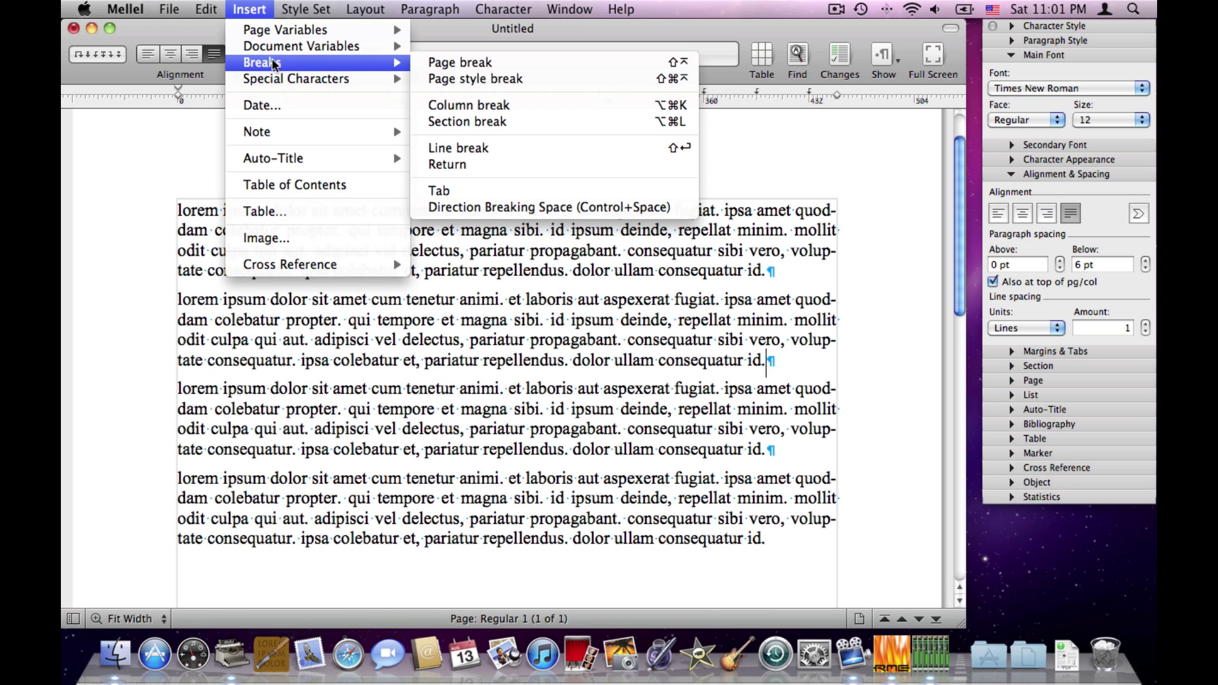
click(452, 122)
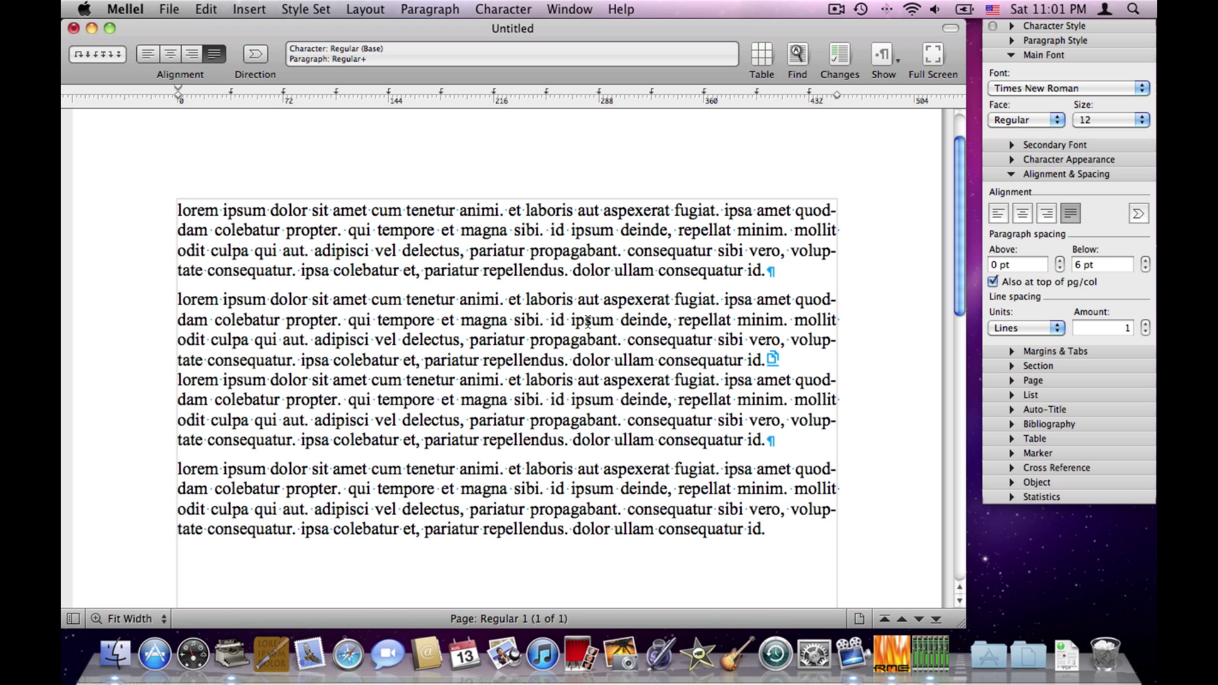
key(super+shift+Up)
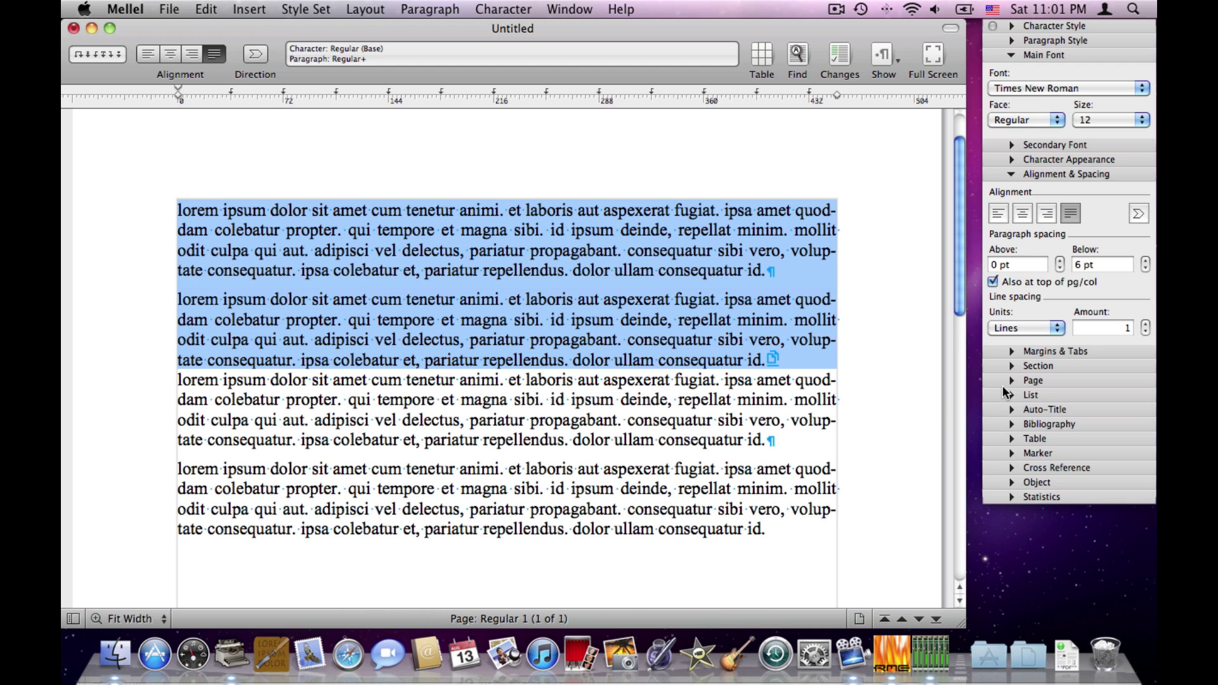
Step: Lay the selected section out in three columns in the Section inspector
click(1036, 365)
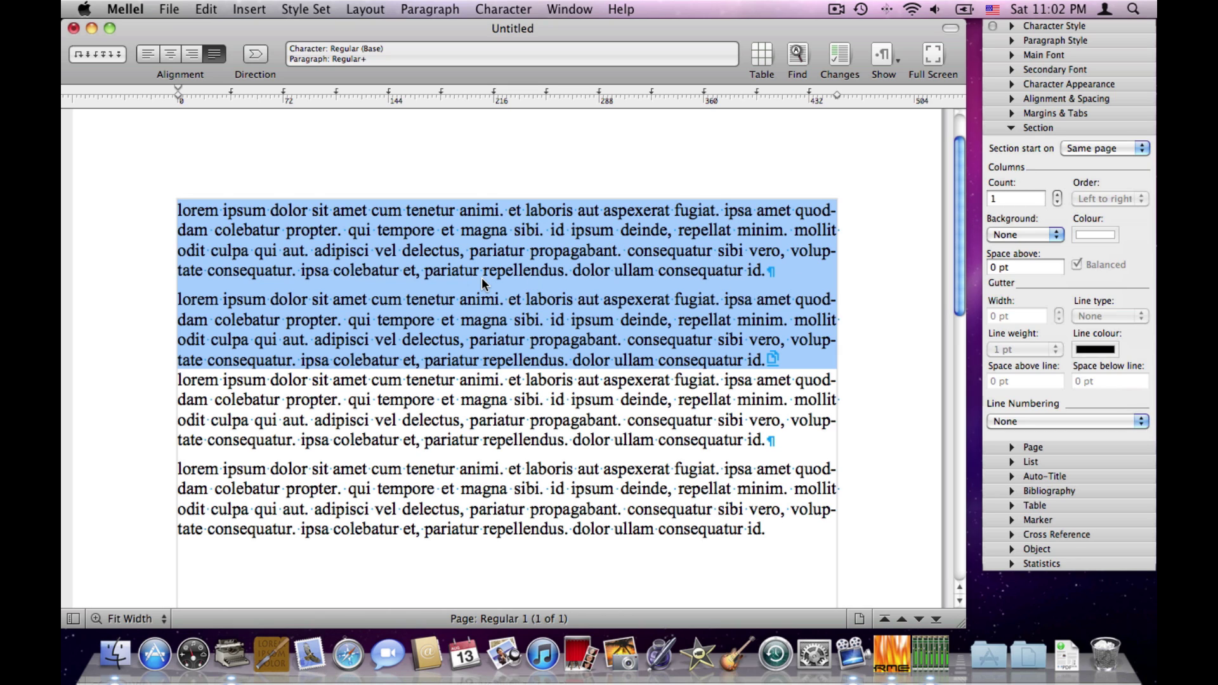
click(1060, 191)
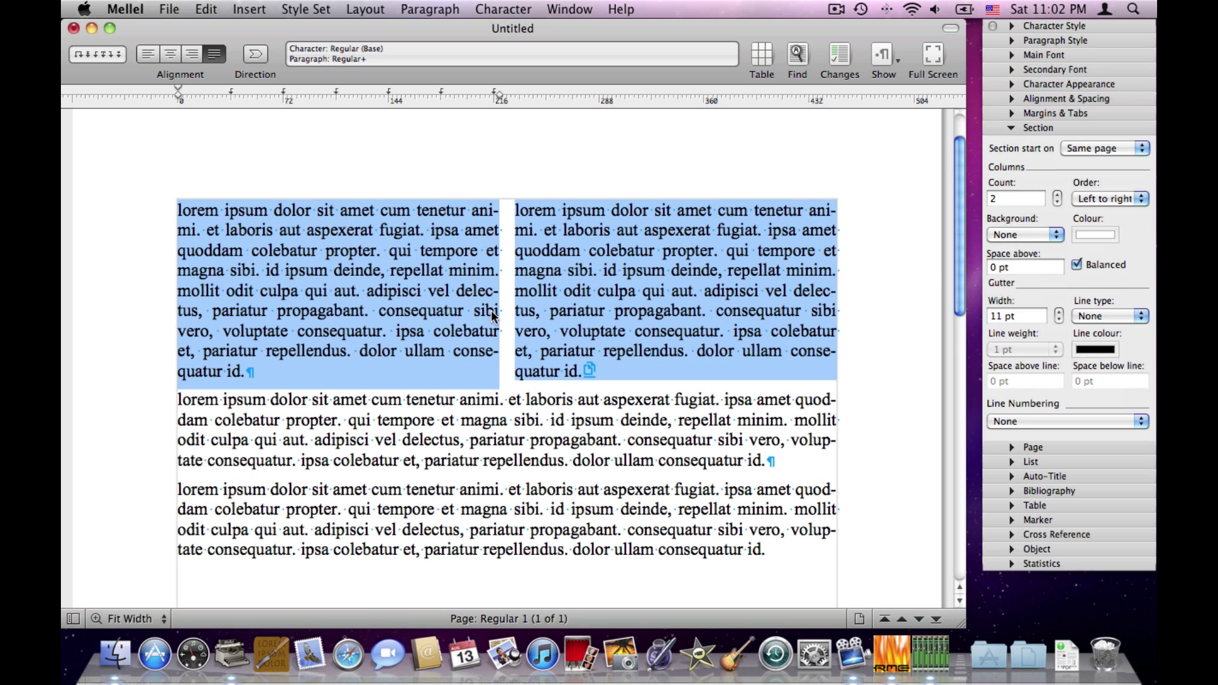
click(1058, 194)
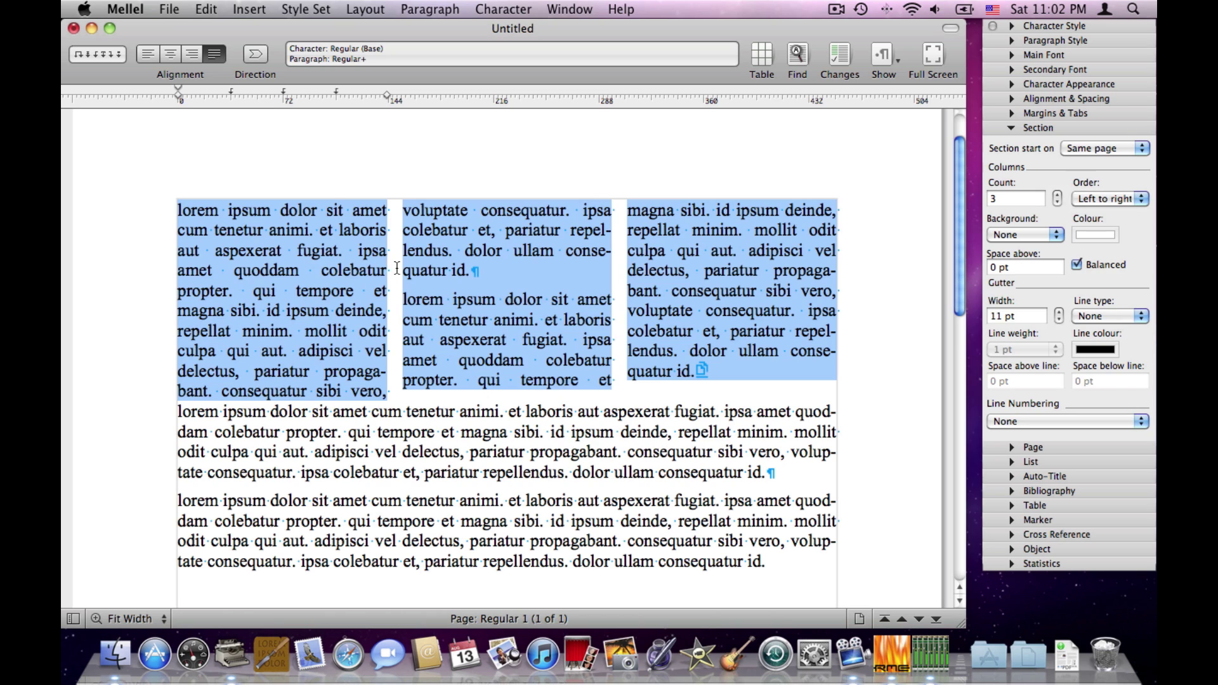
Step: Adjust the column gutter width, narrowing then widening it to 13 pt
click(1058, 319)
click(1059, 318)
click(1058, 318)
click(1059, 318)
click(1059, 319)
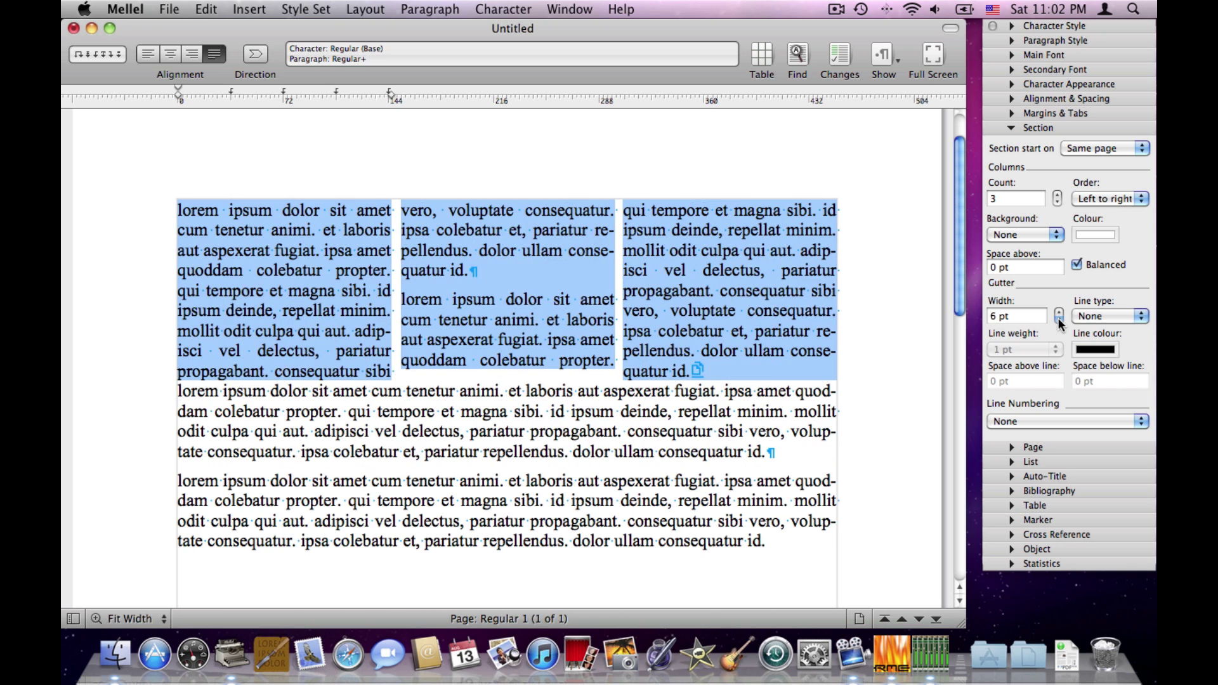
click(1059, 319)
click(1059, 319)
click(1058, 312)
click(1059, 312)
click(1058, 312)
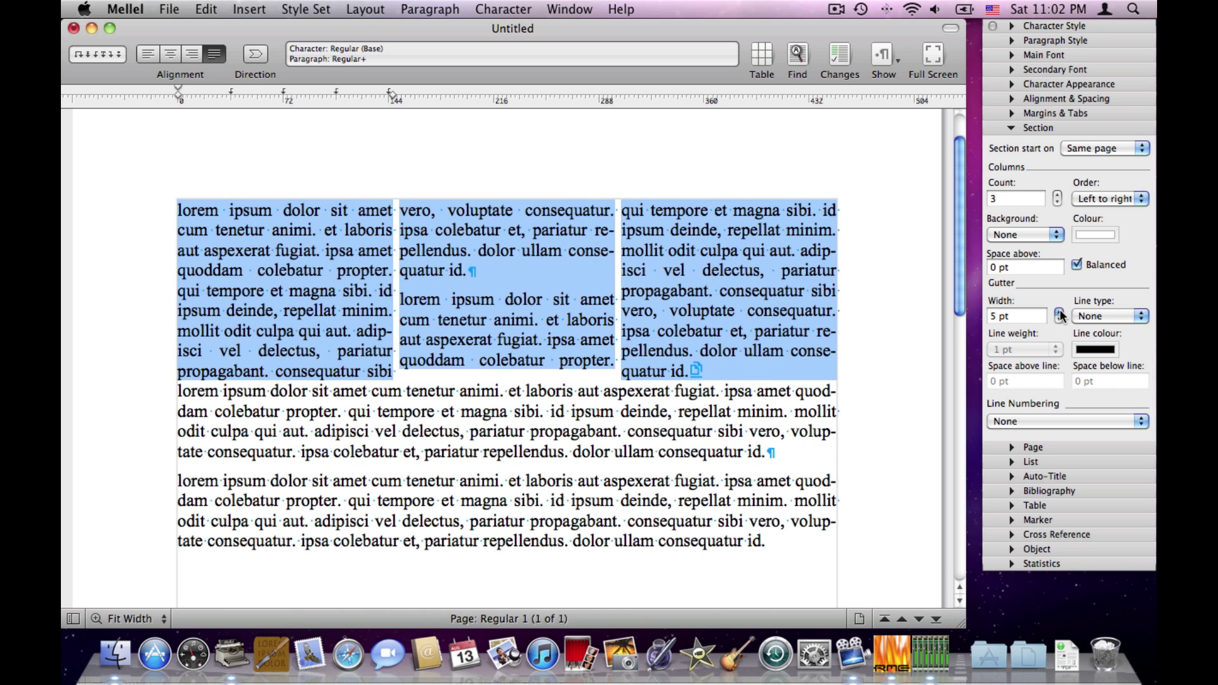
click(1058, 312)
click(1059, 313)
click(1059, 312)
click(1059, 312)
click(1058, 312)
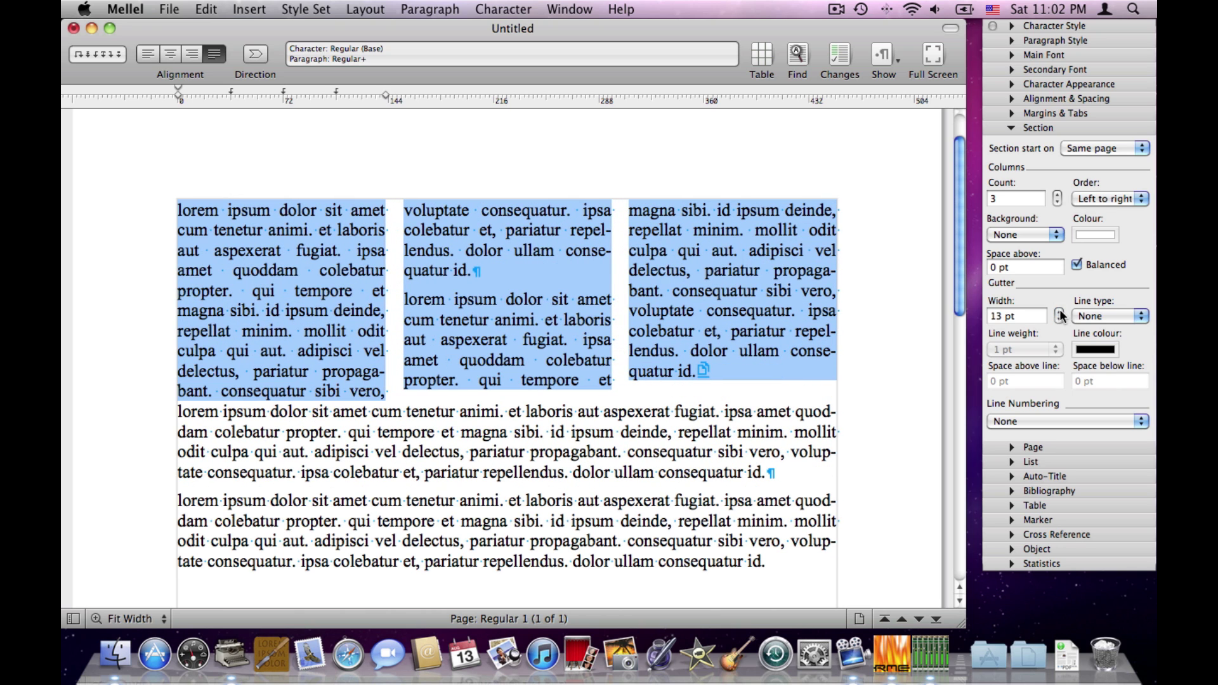
Step: Add solid gutter divider lines, trying 4 pt then 1 pt thickness
click(1099, 316)
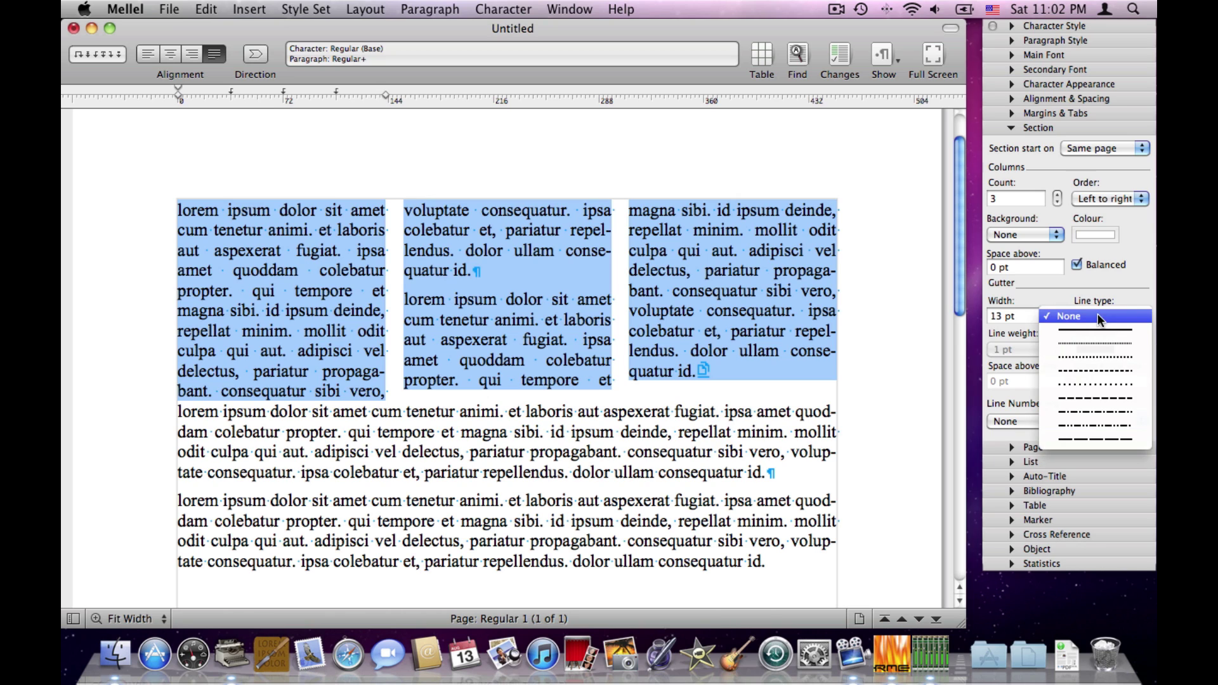
click(1098, 328)
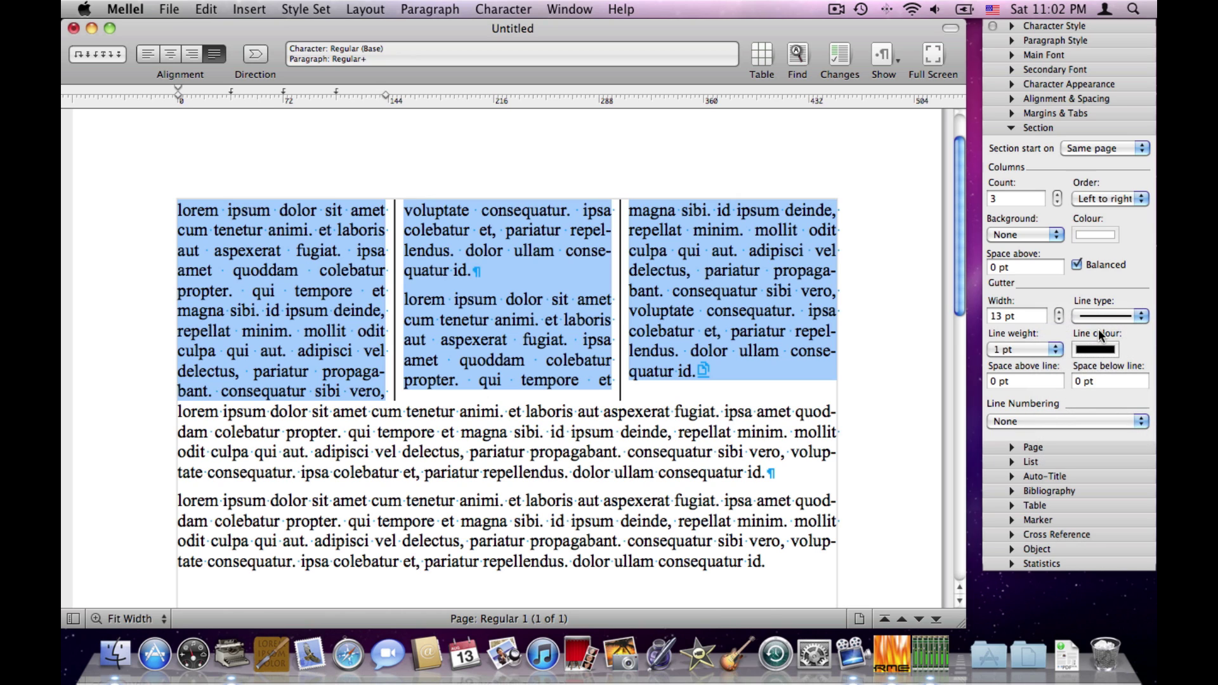
click(1027, 350)
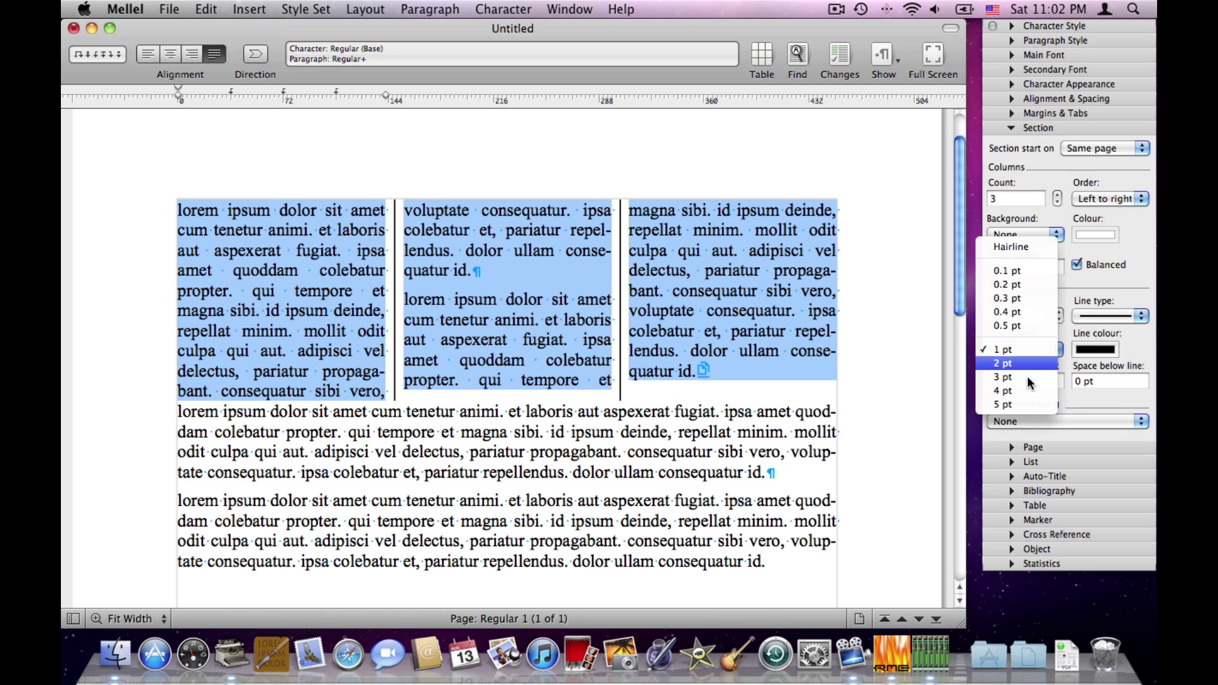
click(1027, 392)
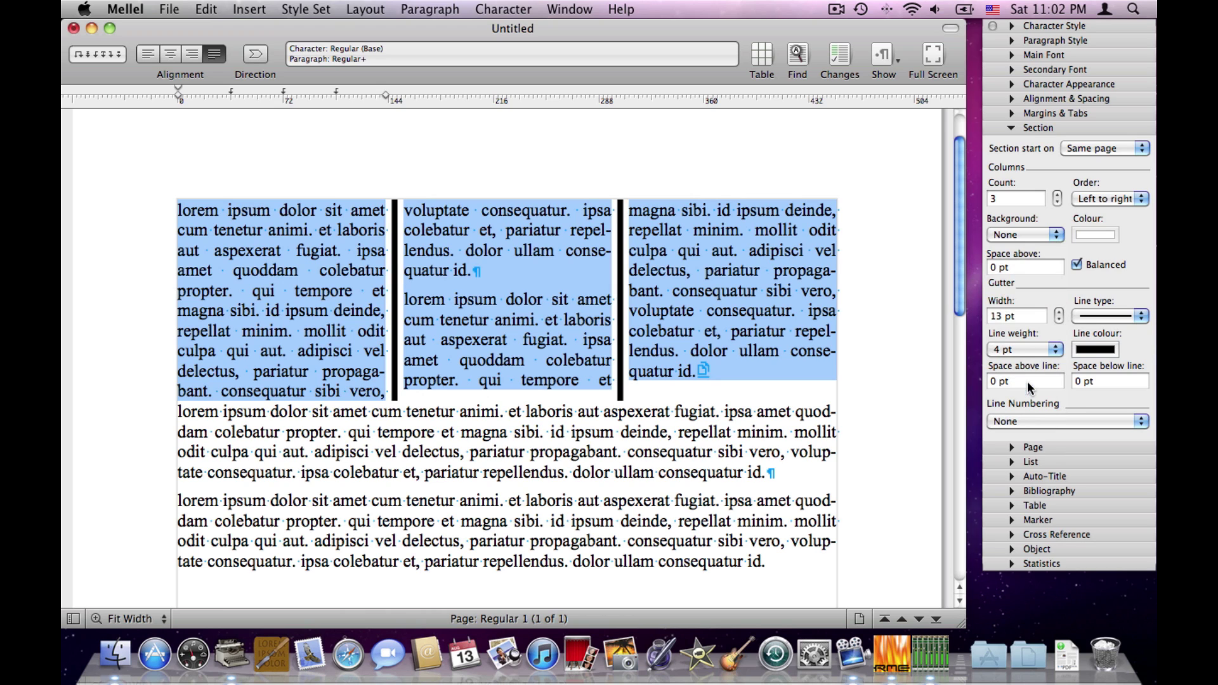
click(1030, 348)
click(1032, 309)
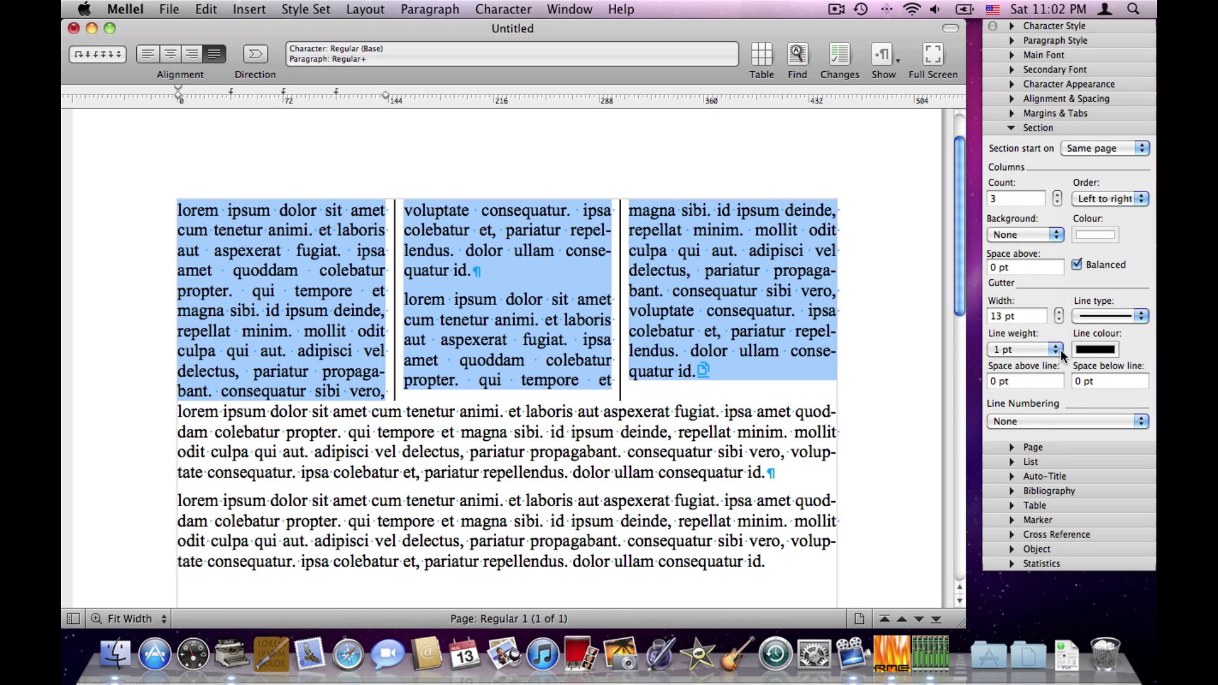
Step: Set the gutter line type to None and click back into the text
click(1106, 316)
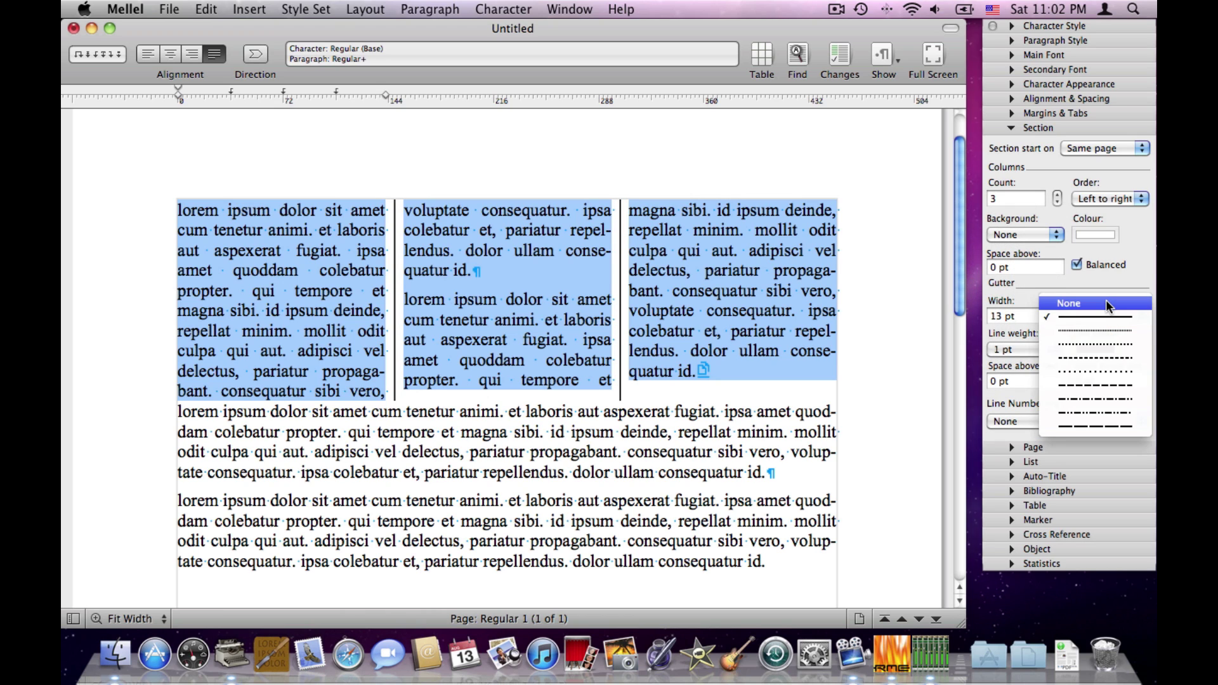
click(1106, 304)
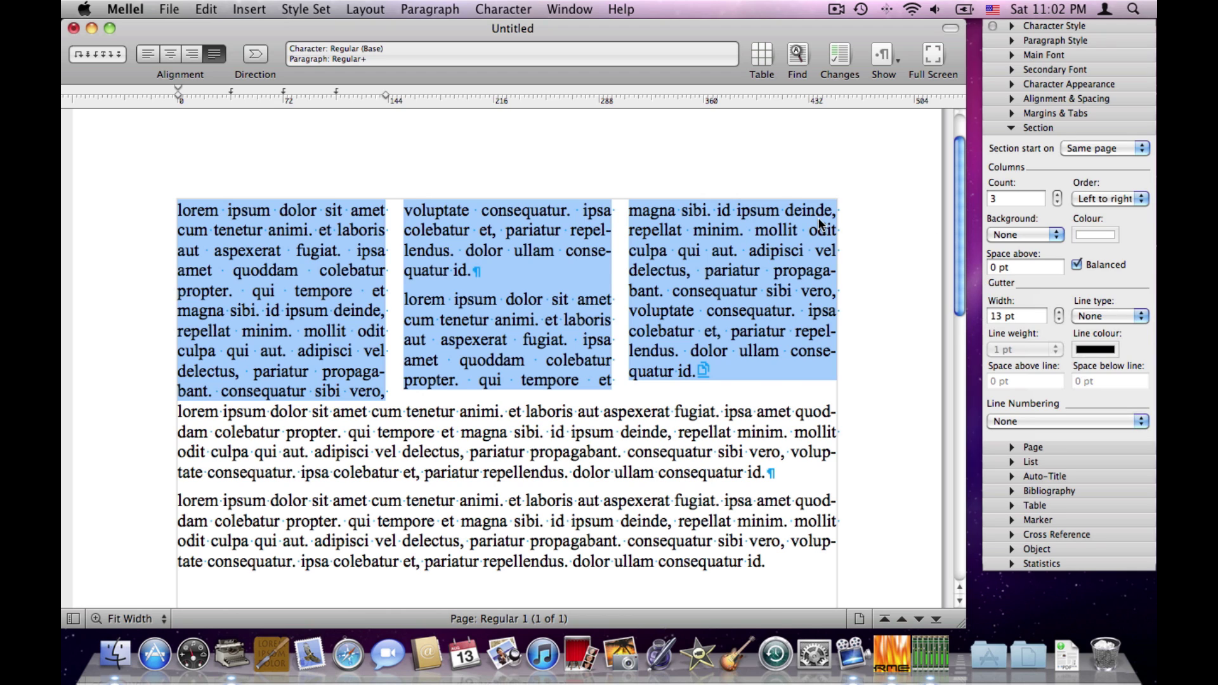
click(739, 291)
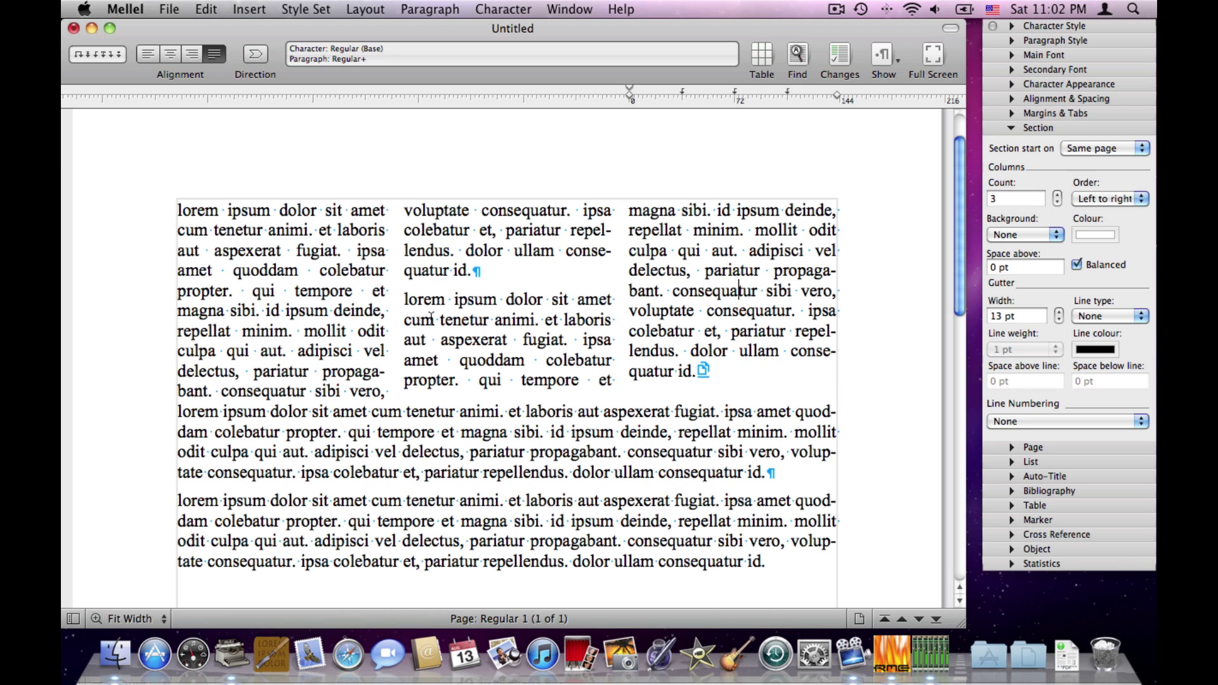
Step: Select the text from column 1 onward, reduce Columns Count to 1, then select the first paragraph
click(255, 249)
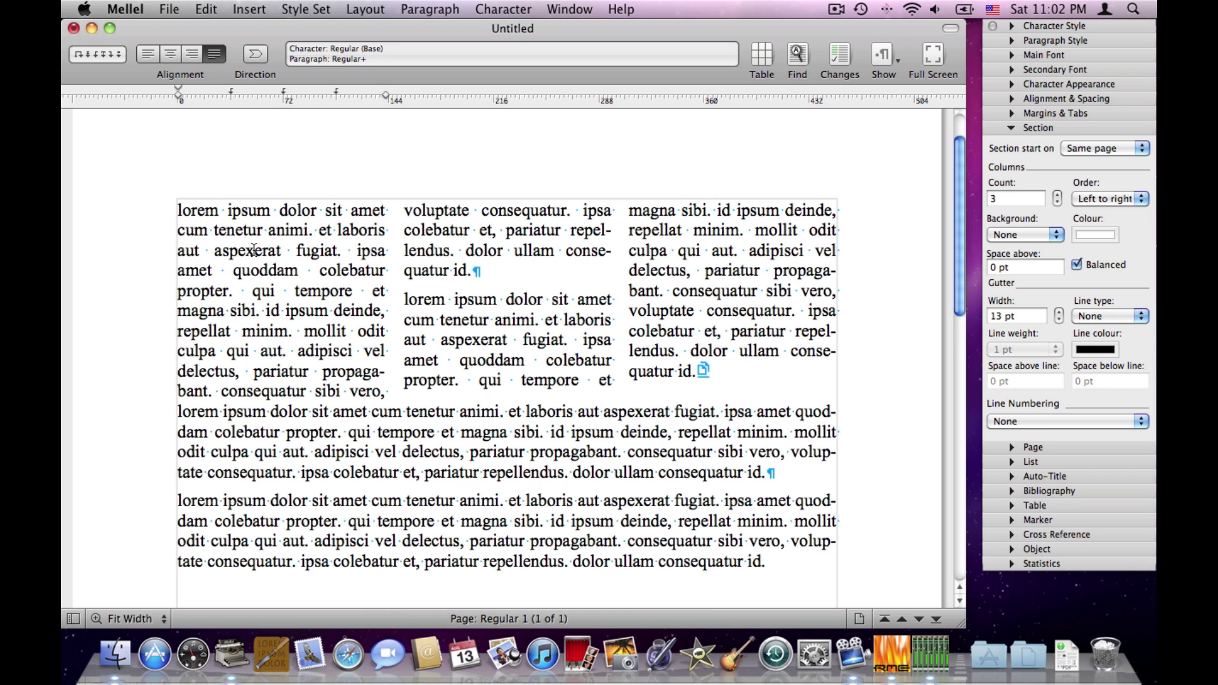
drag(254, 252, 692, 560)
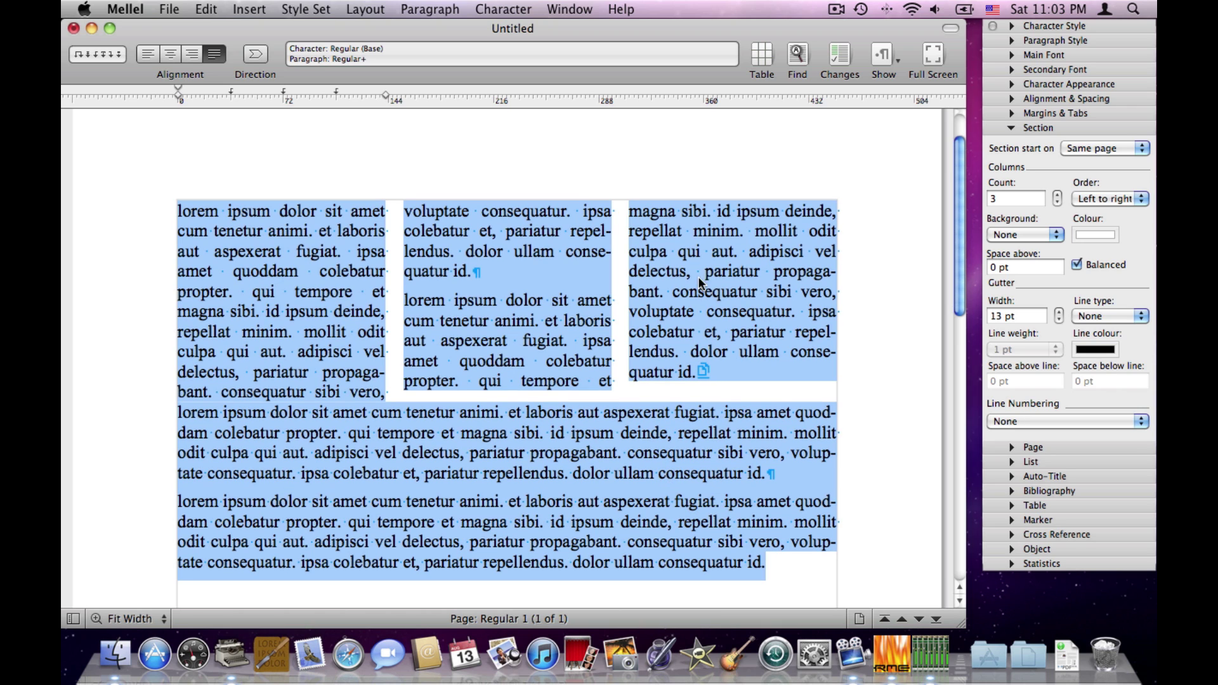
click(1057, 201)
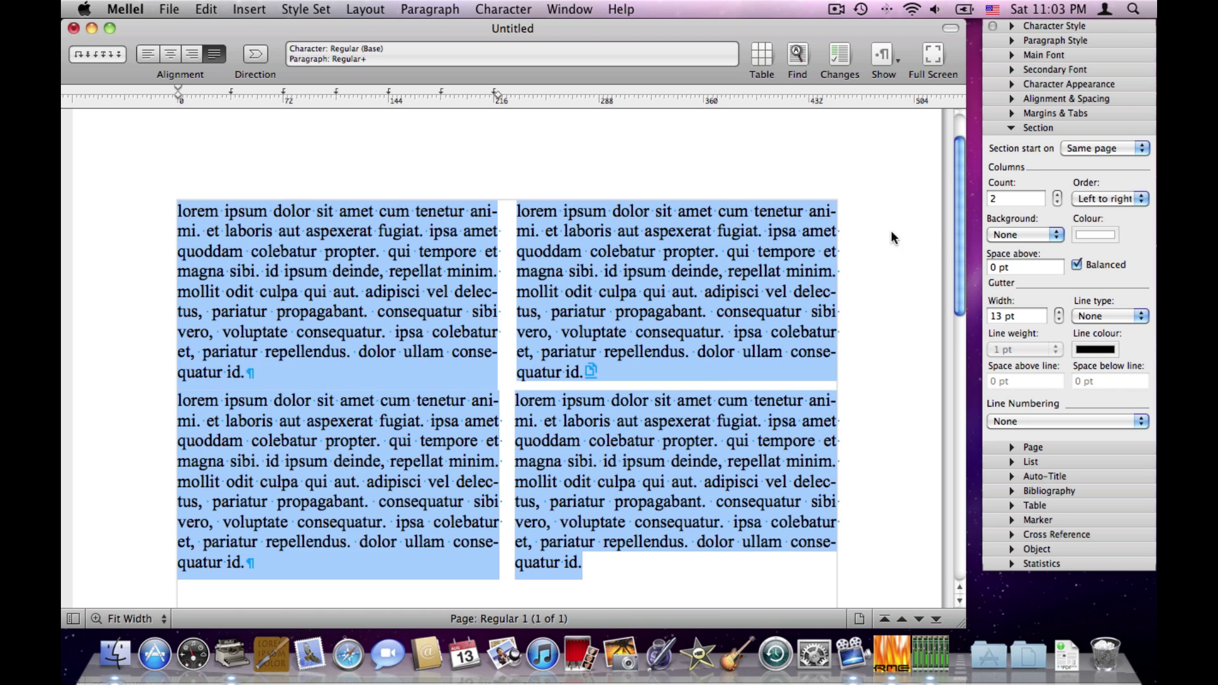
click(1057, 195)
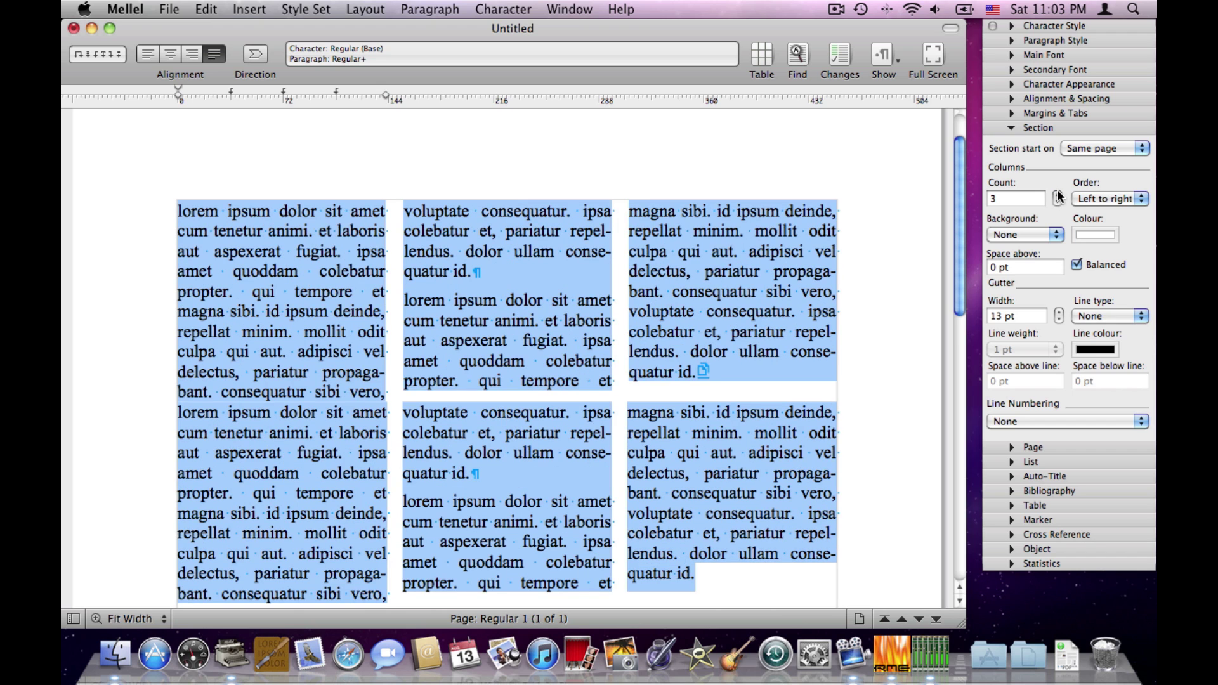
click(1057, 204)
click(1057, 203)
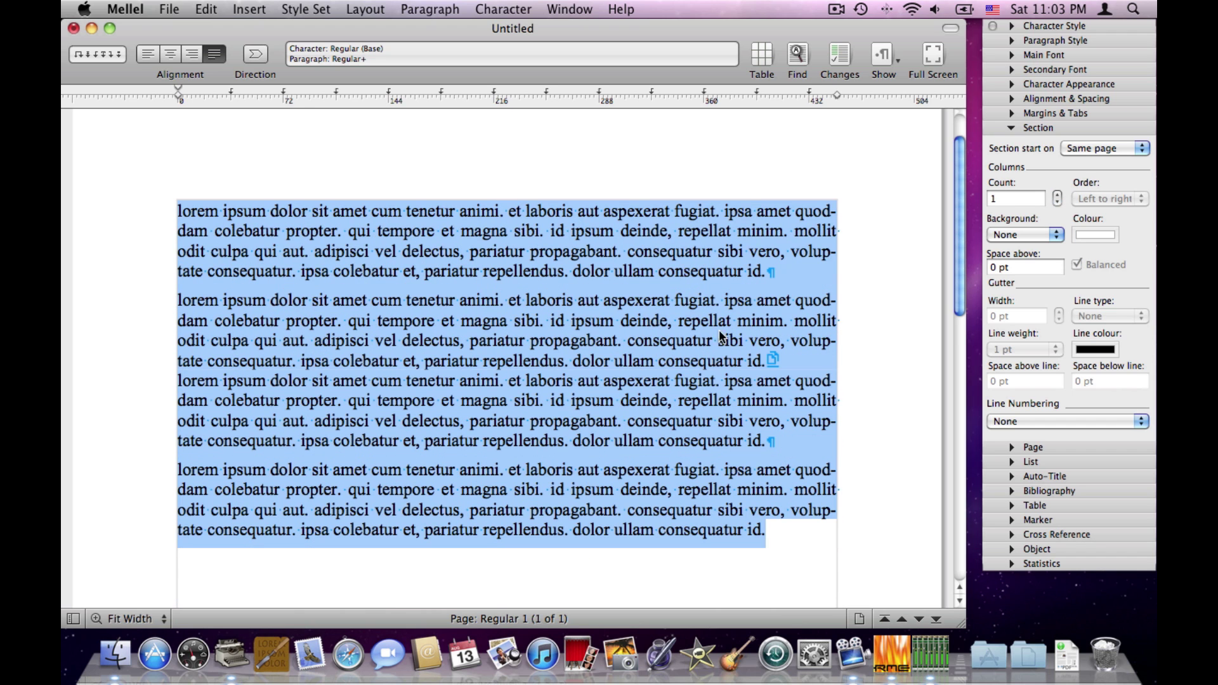
click(613, 252)
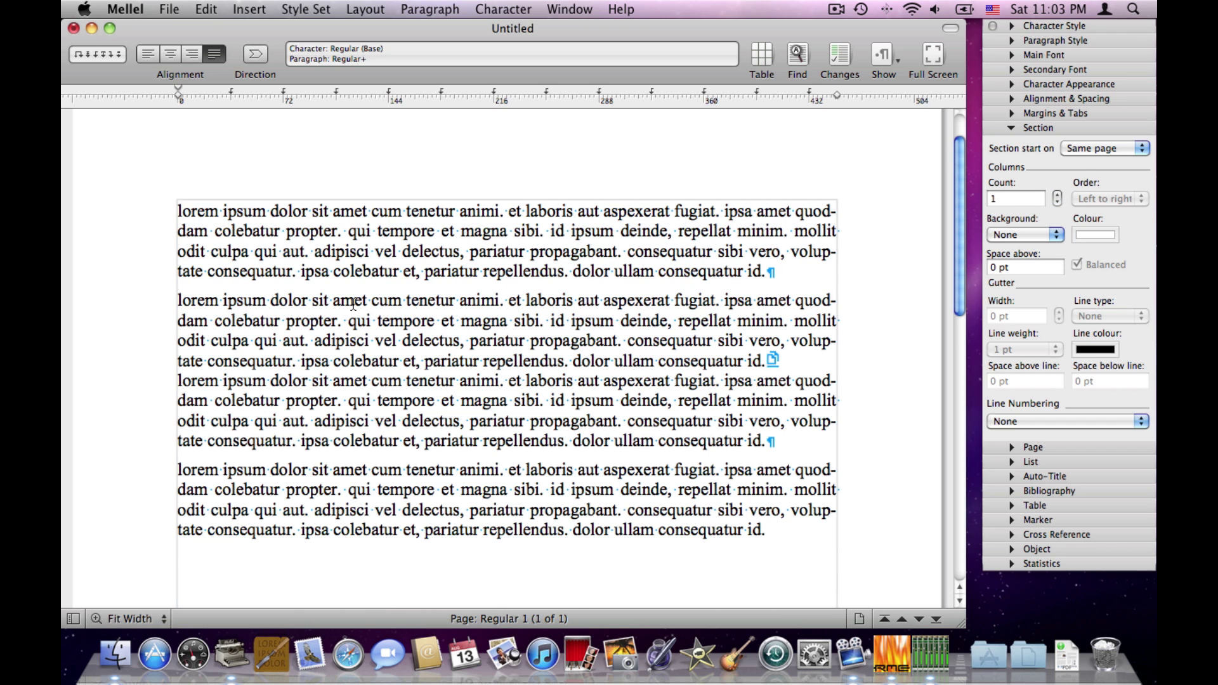
drag(178, 210, 824, 276)
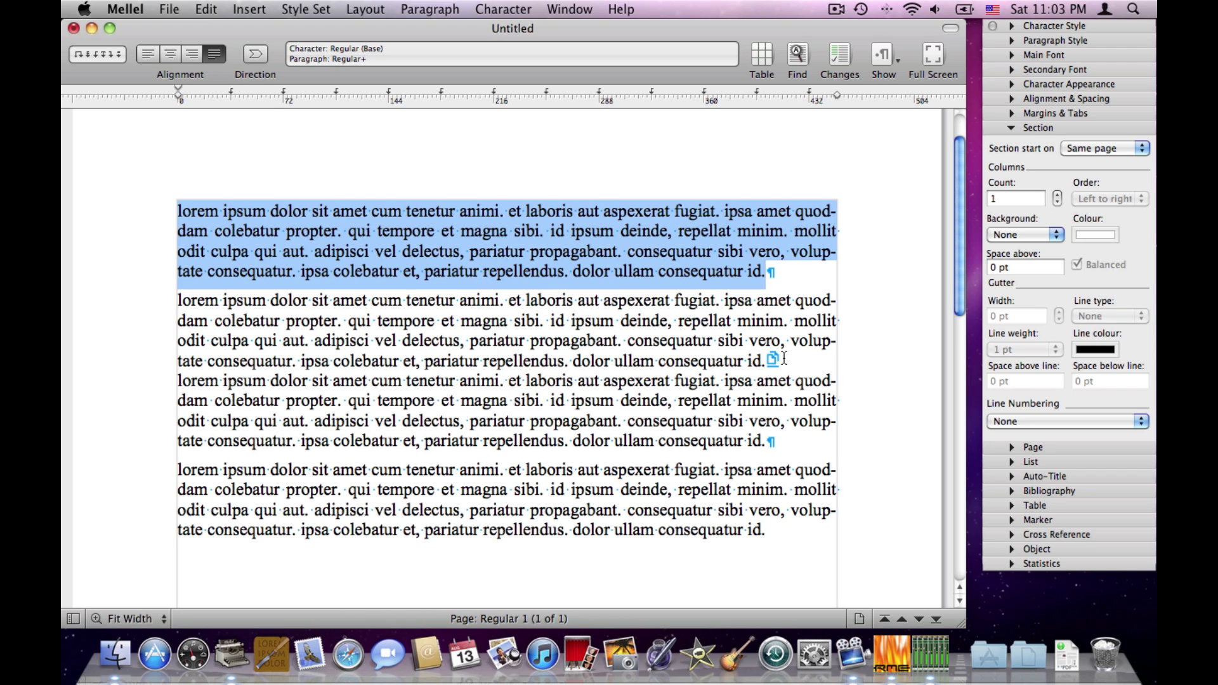
Step: Try two columns on the first paragraph, then return it to one column
click(1058, 195)
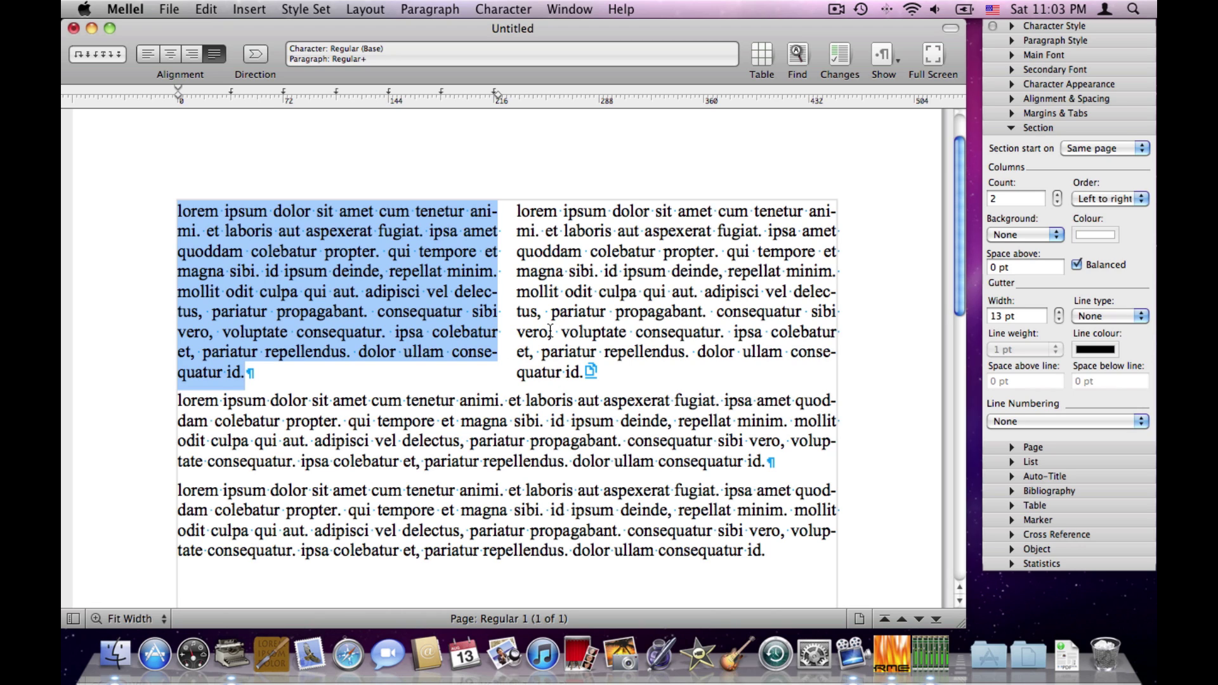
click(1057, 202)
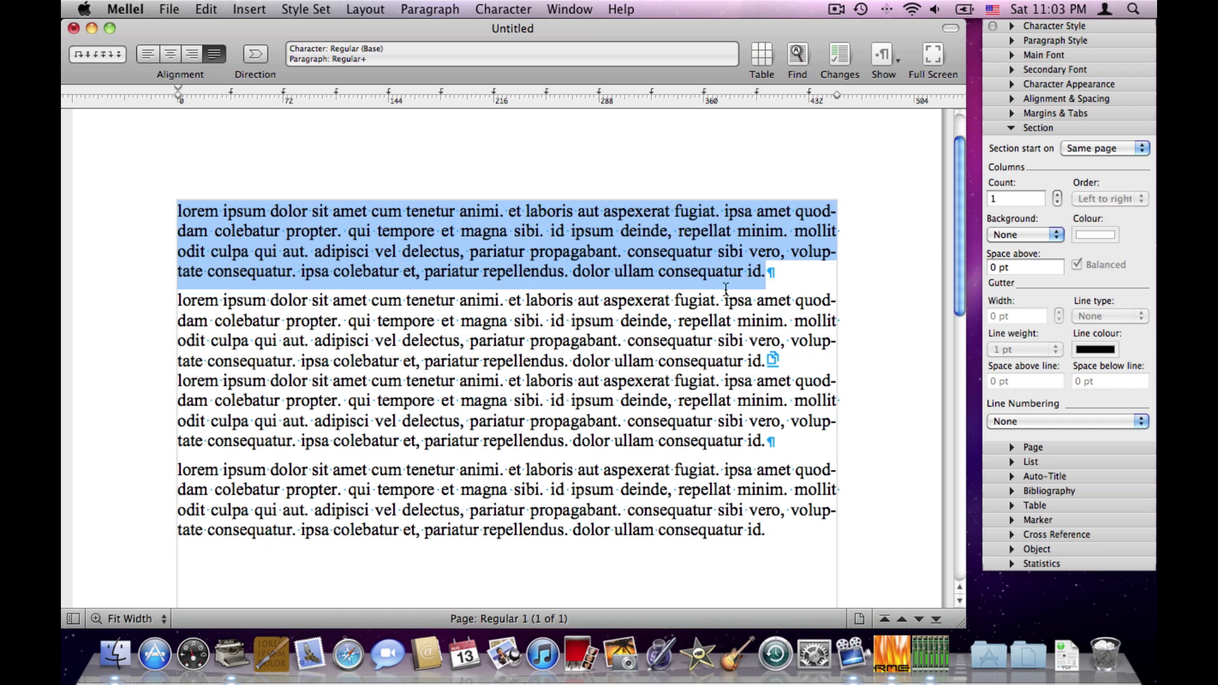
click(611, 335)
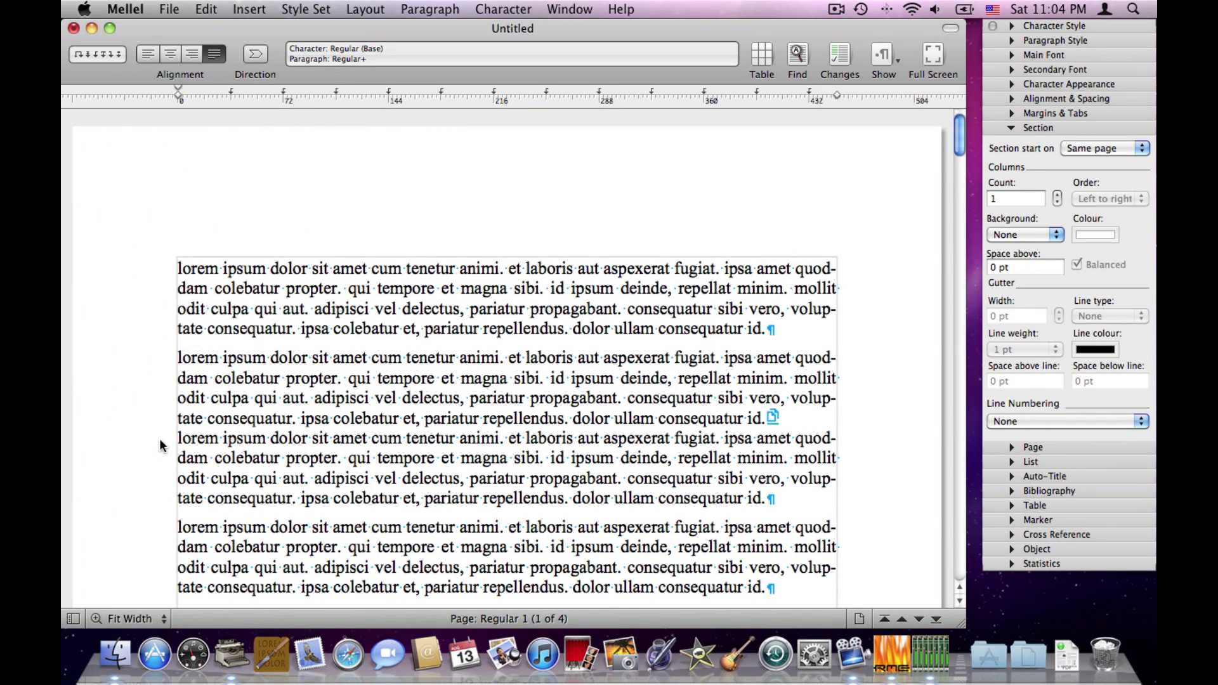
Step: Zoom to Fit Page, place the insertion point in the fifth paragraph, and open the Insert menu
click(151, 620)
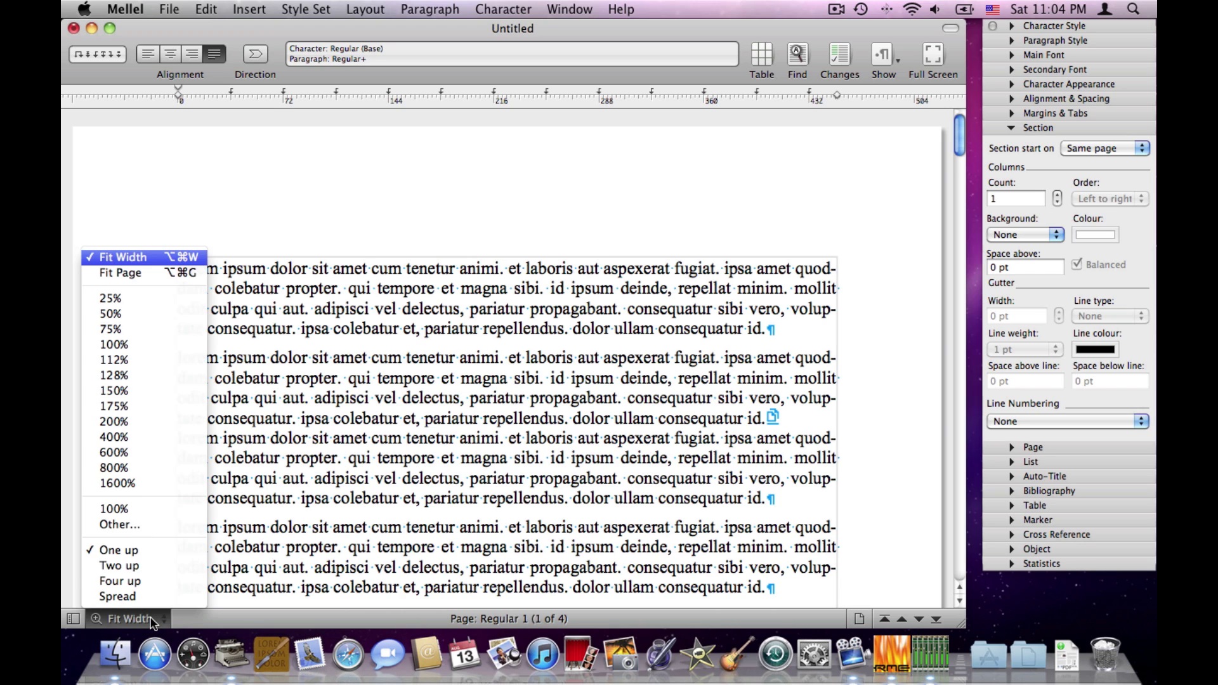
click(155, 273)
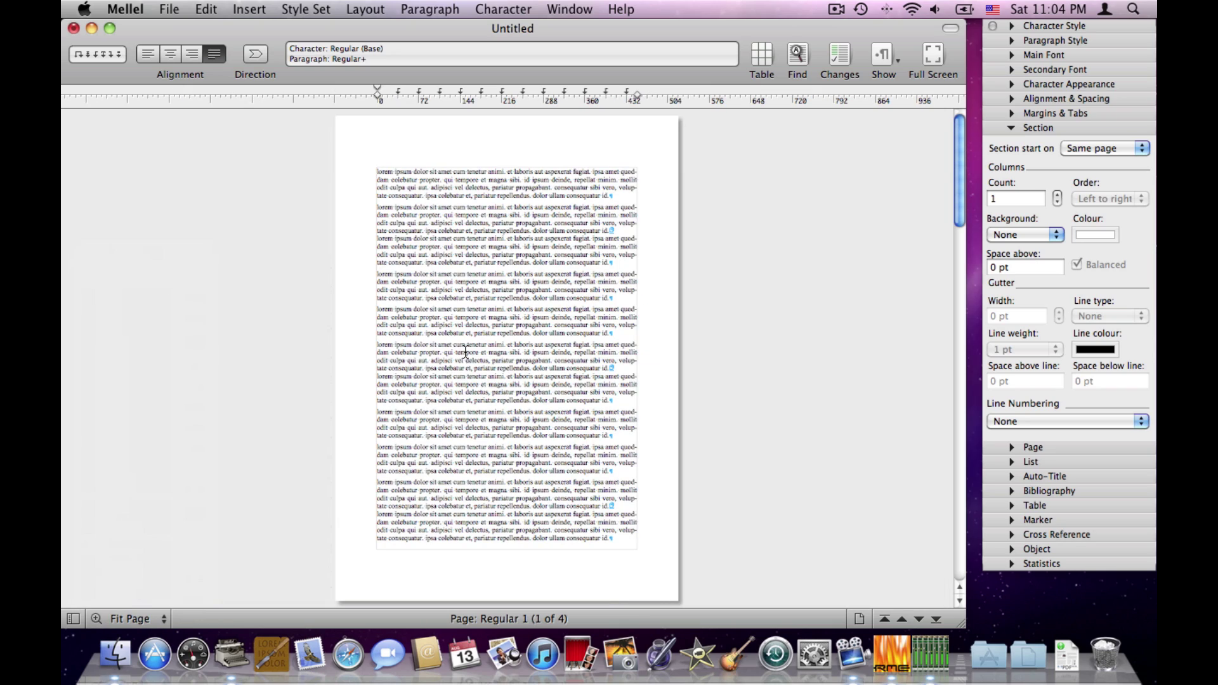
drag(955, 148, 962, 88)
click(409, 334)
drag(962, 127, 943, 272)
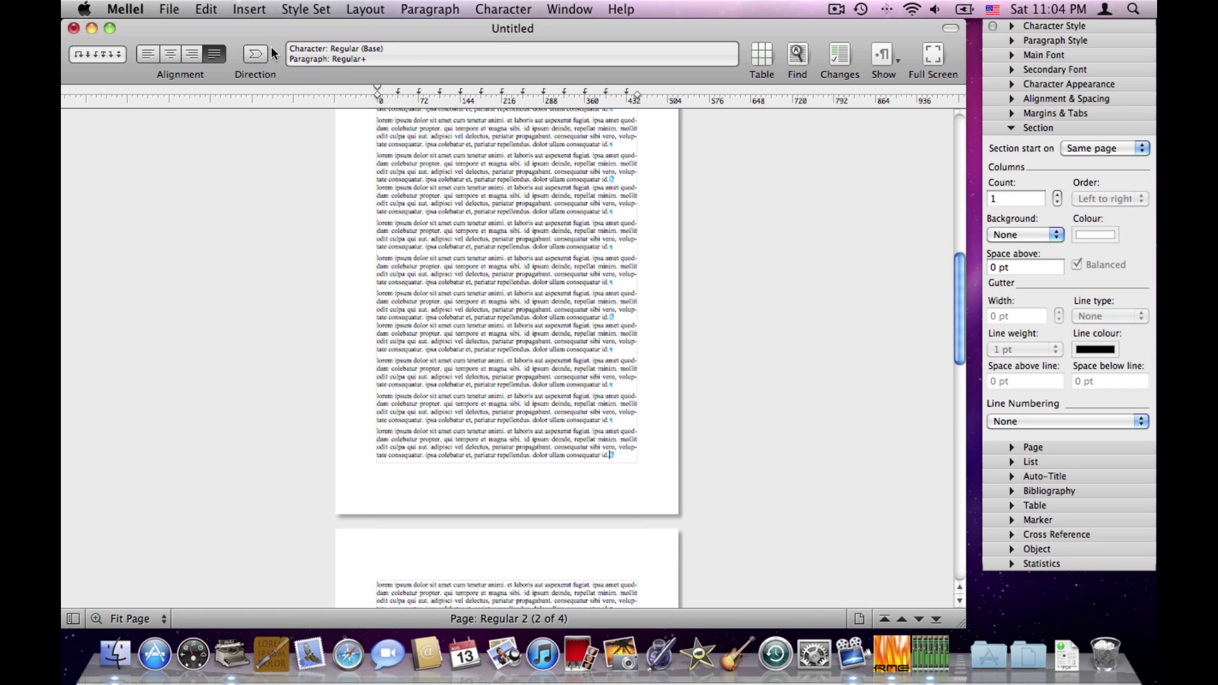
click(248, 10)
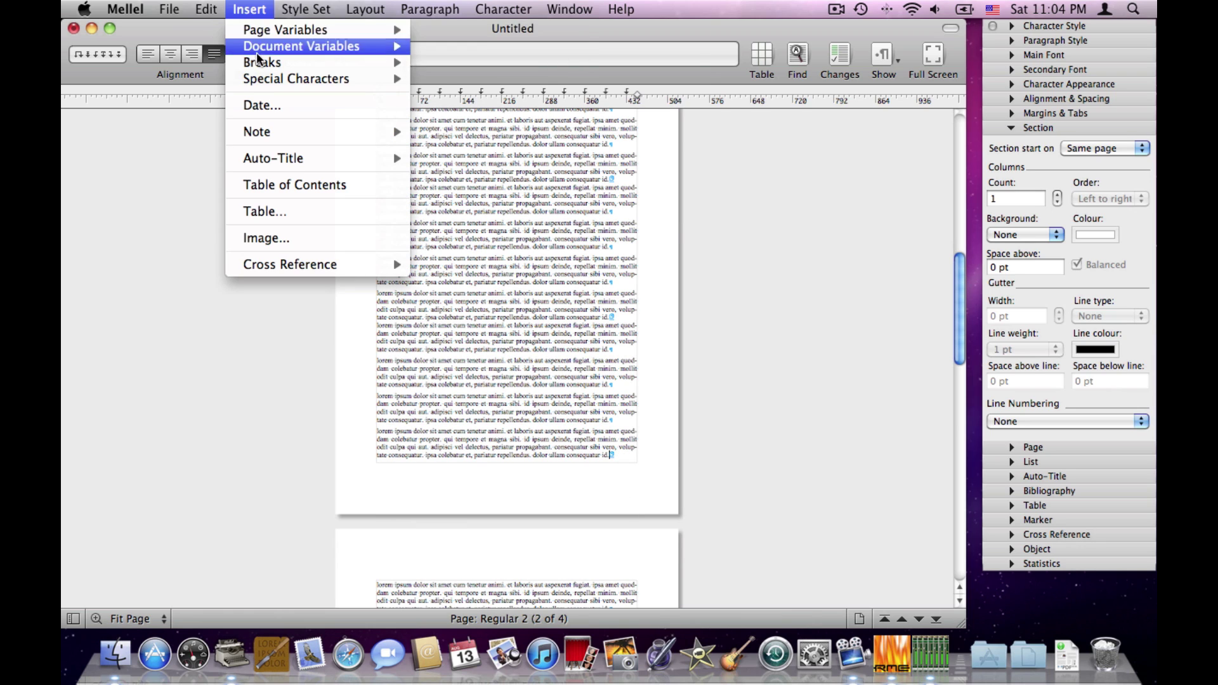
mouse_move(262, 66)
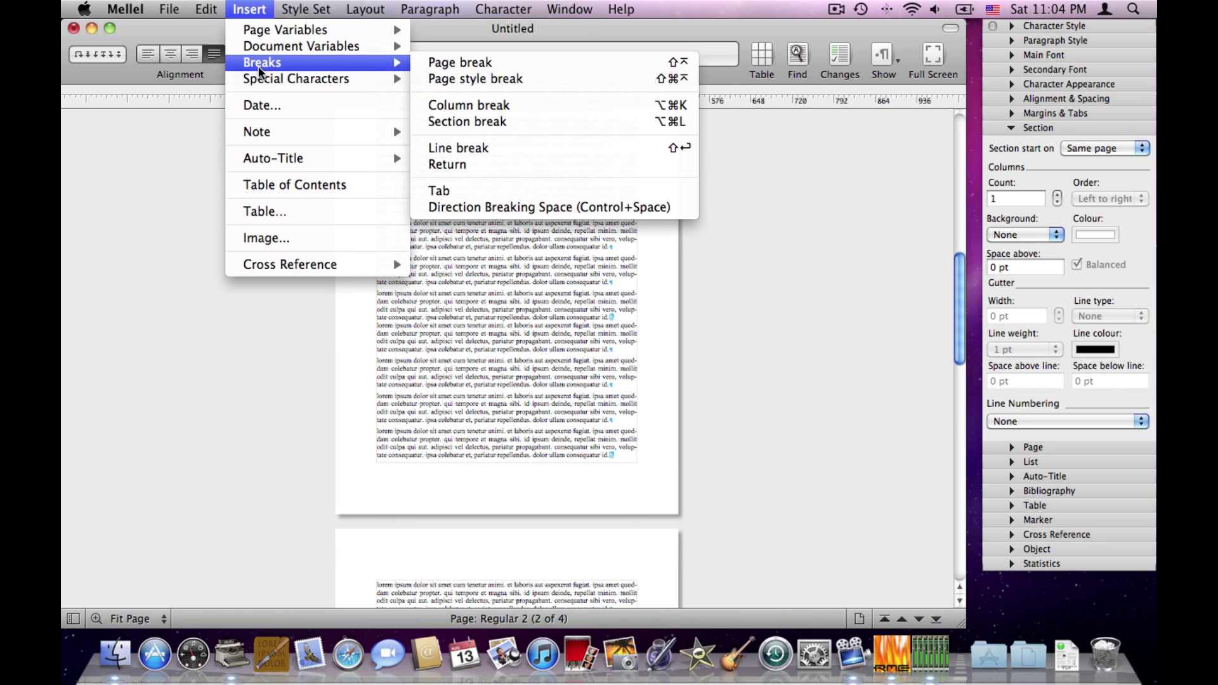
Step: Insert a page-style break, undo it to keep four pages, and place the cursor at the text start
click(460, 78)
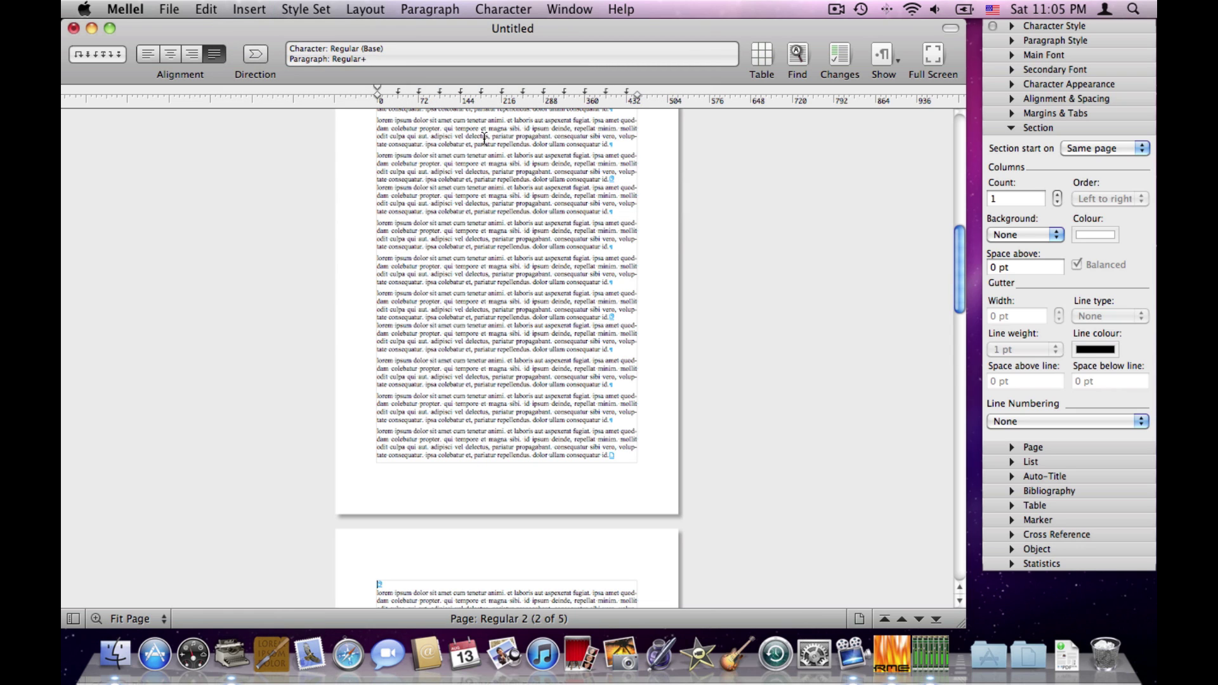
key(super+z)
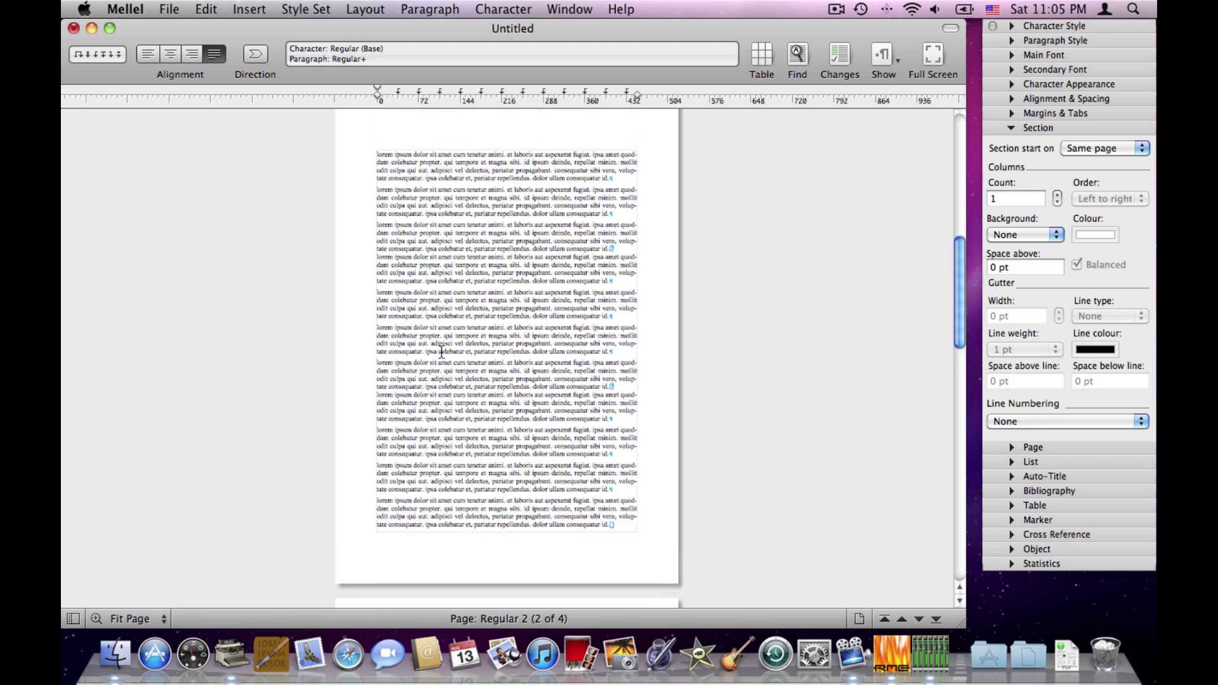
scroll(442, 352, up, 10)
scroll(441, 353, down, 15)
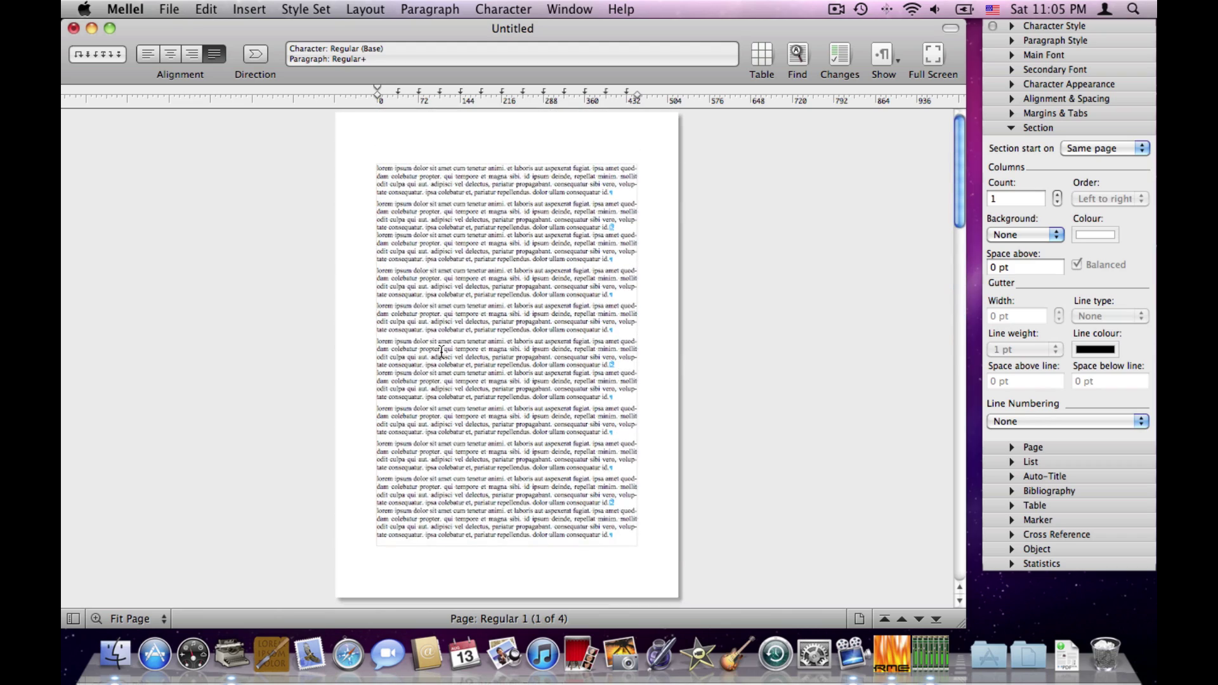
scroll(442, 351, down, 20)
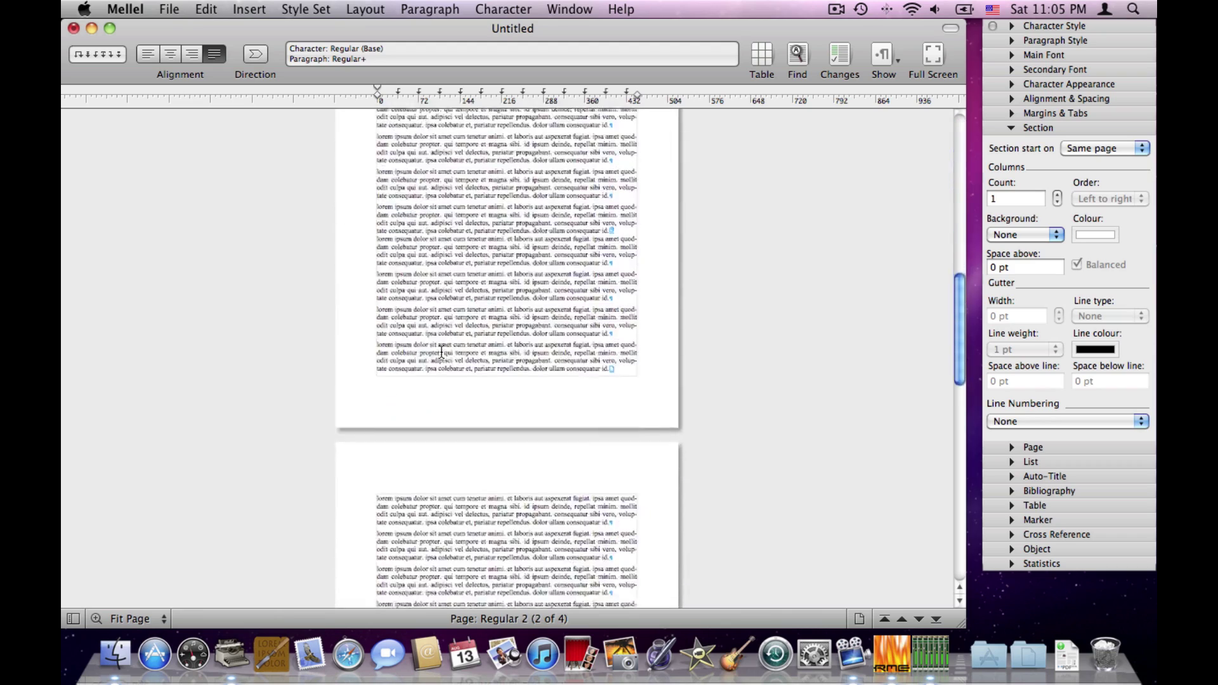
scroll(441, 350, up, 20)
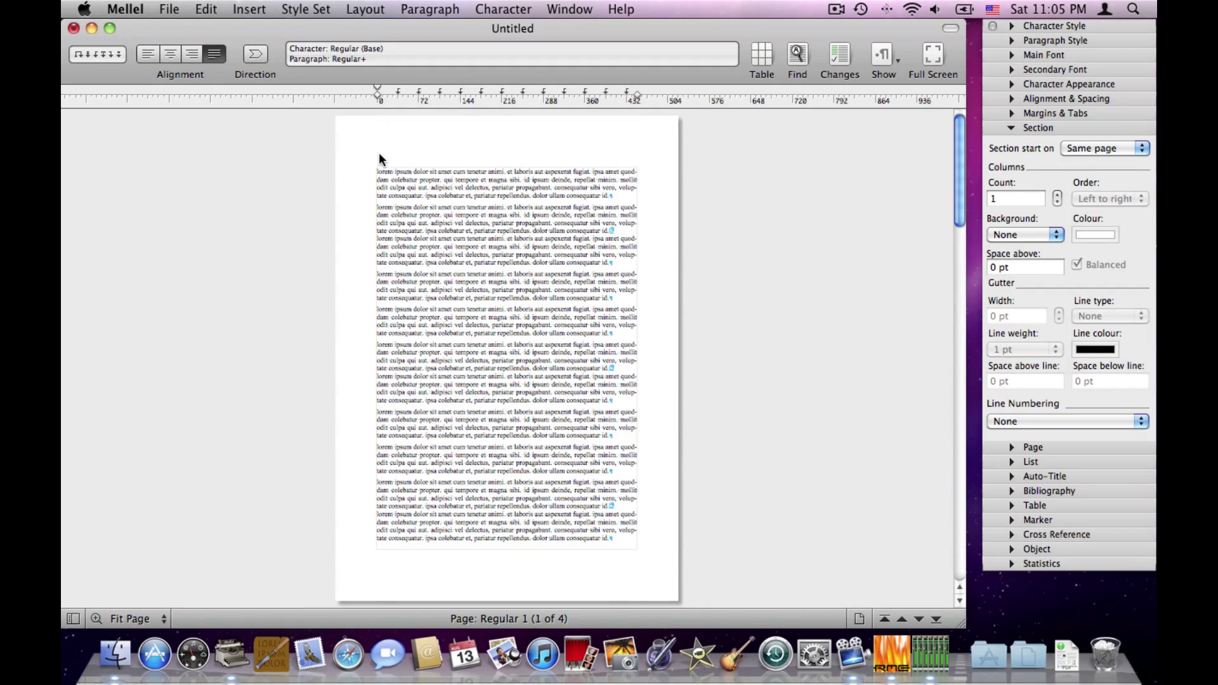
click(378, 172)
Step: Turn on the page header so the page number - 1 - appears above the first page's text
click(1038, 128)
click(1050, 142)
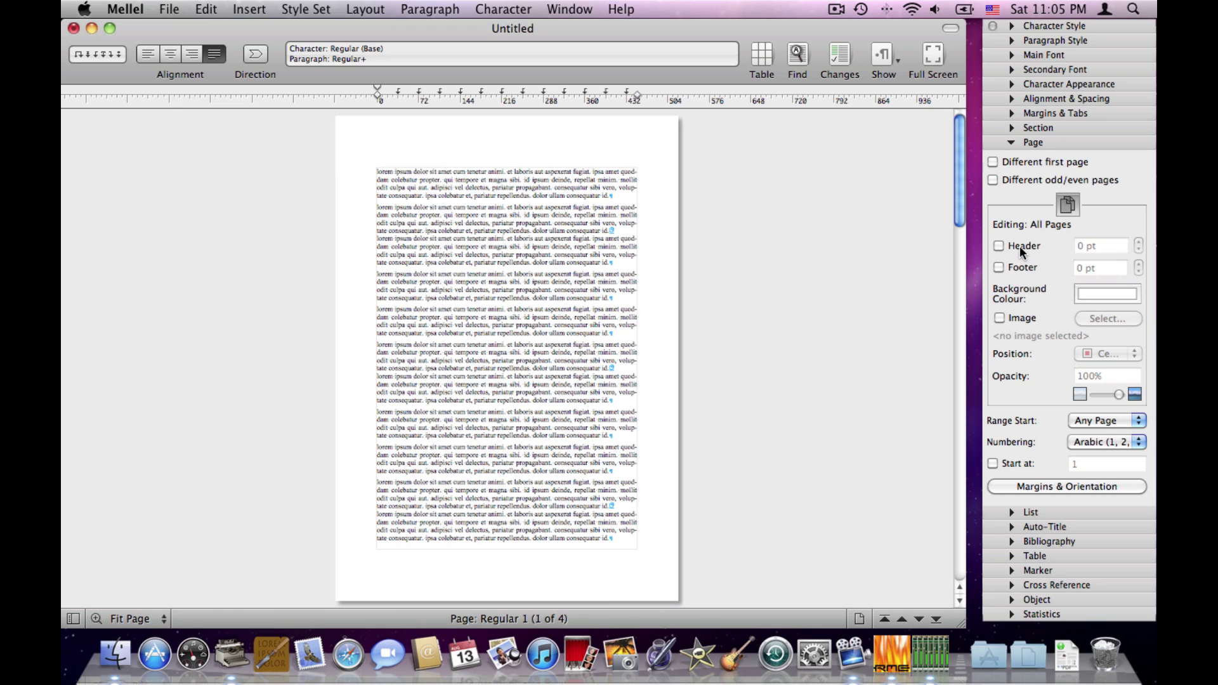
click(999, 247)
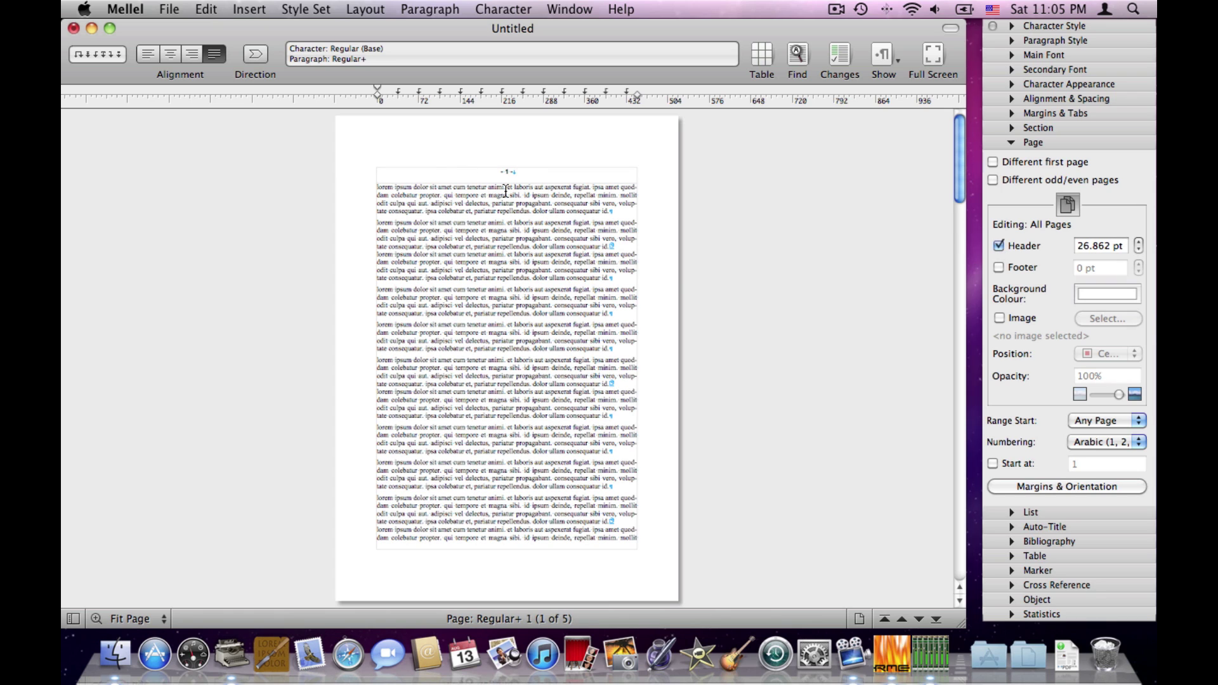
scroll(506, 190, down, 5)
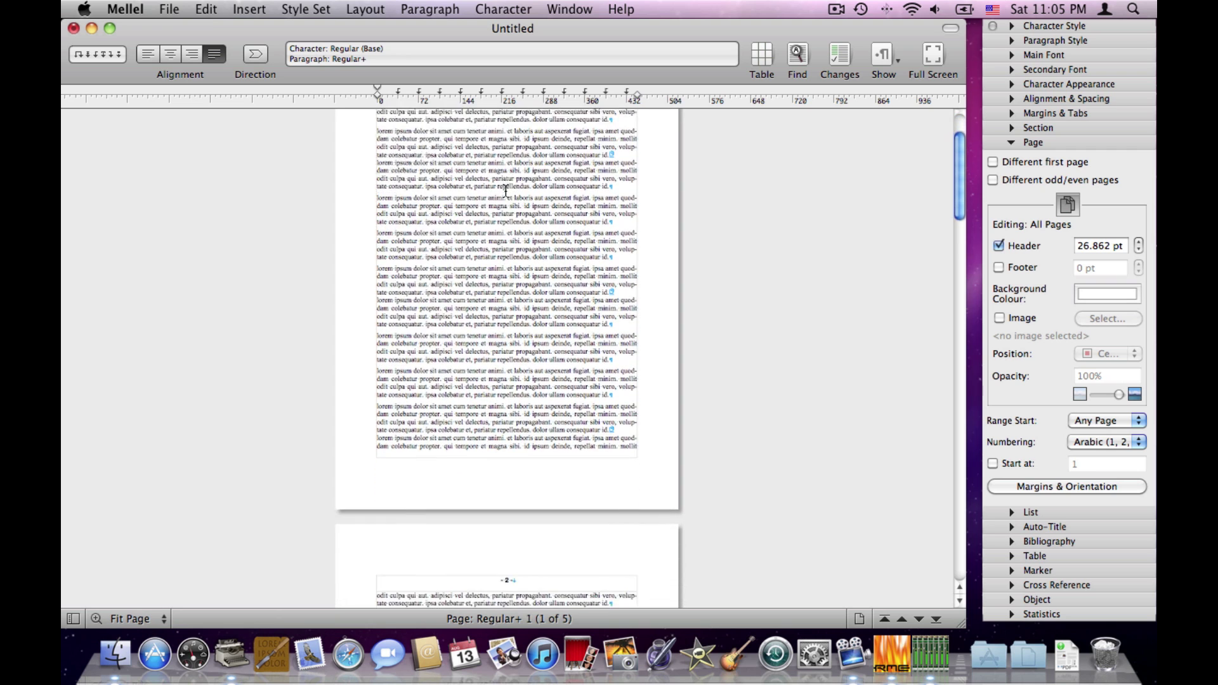
scroll(506, 190, up, 1)
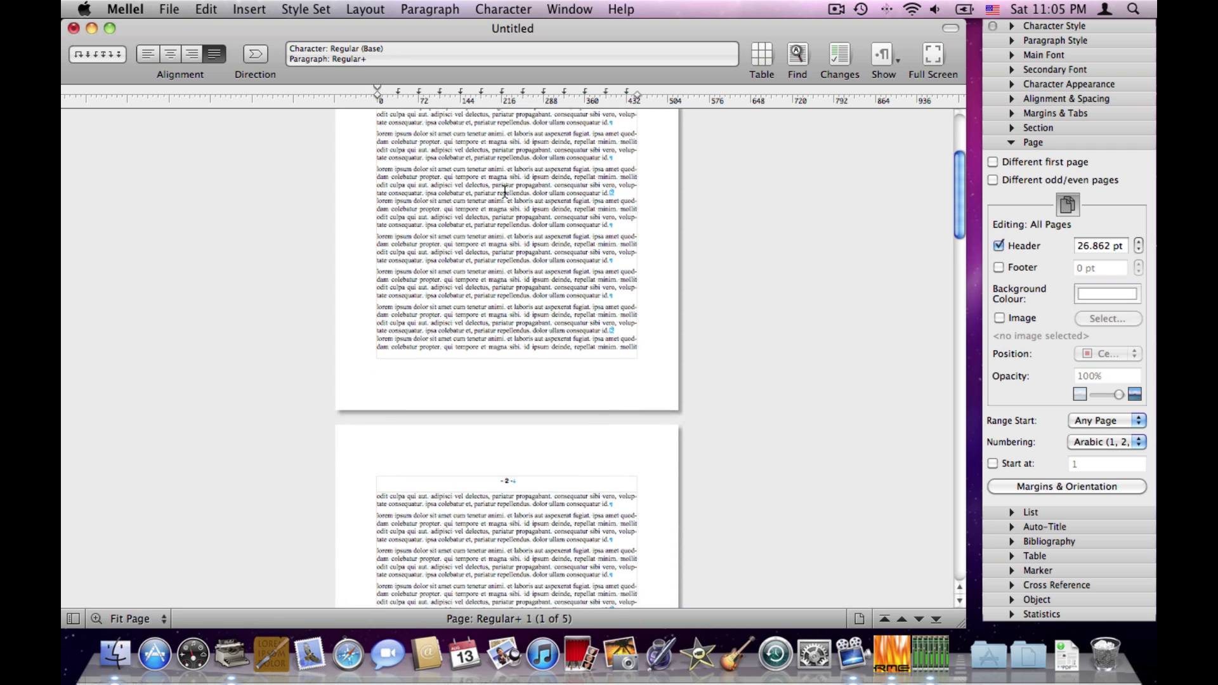
scroll(511, 190, down, 8)
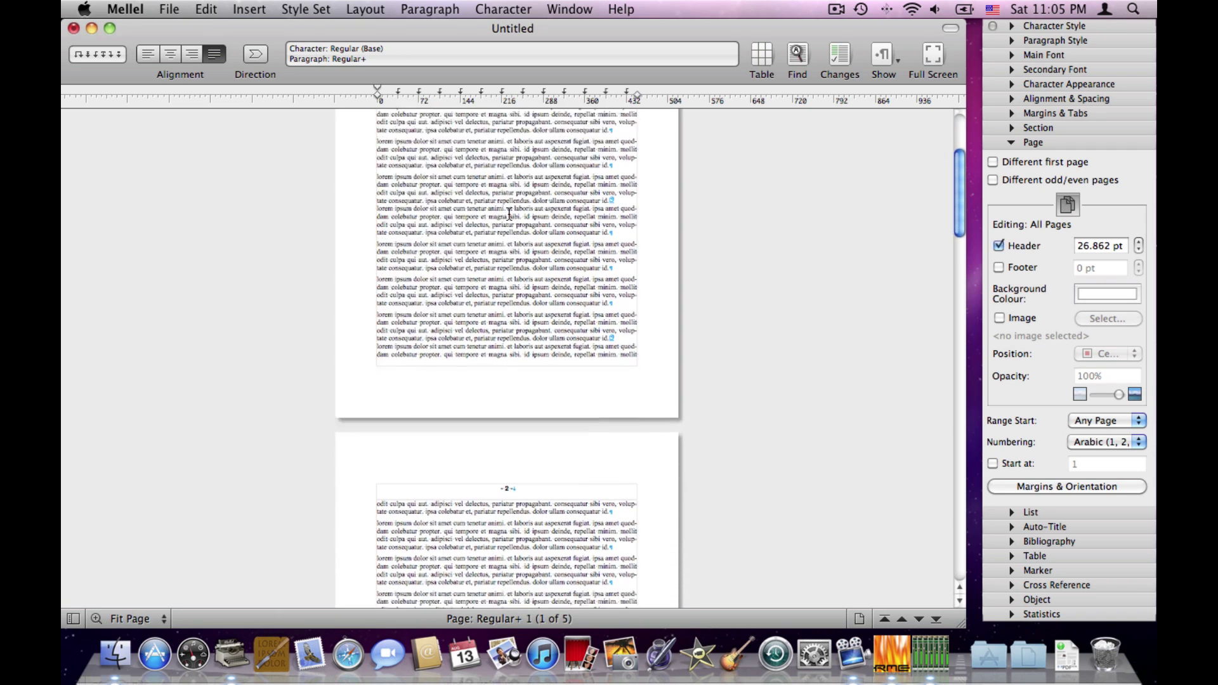
scroll(509, 213, down, 8)
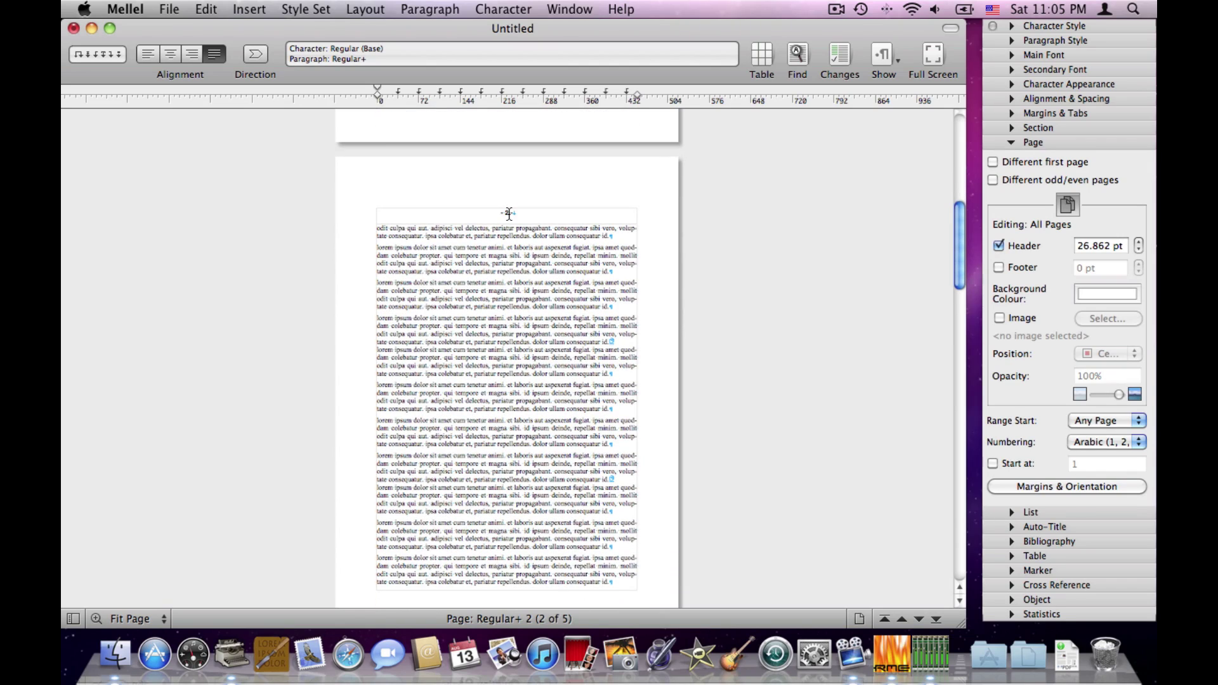
scroll(509, 214, down, 4)
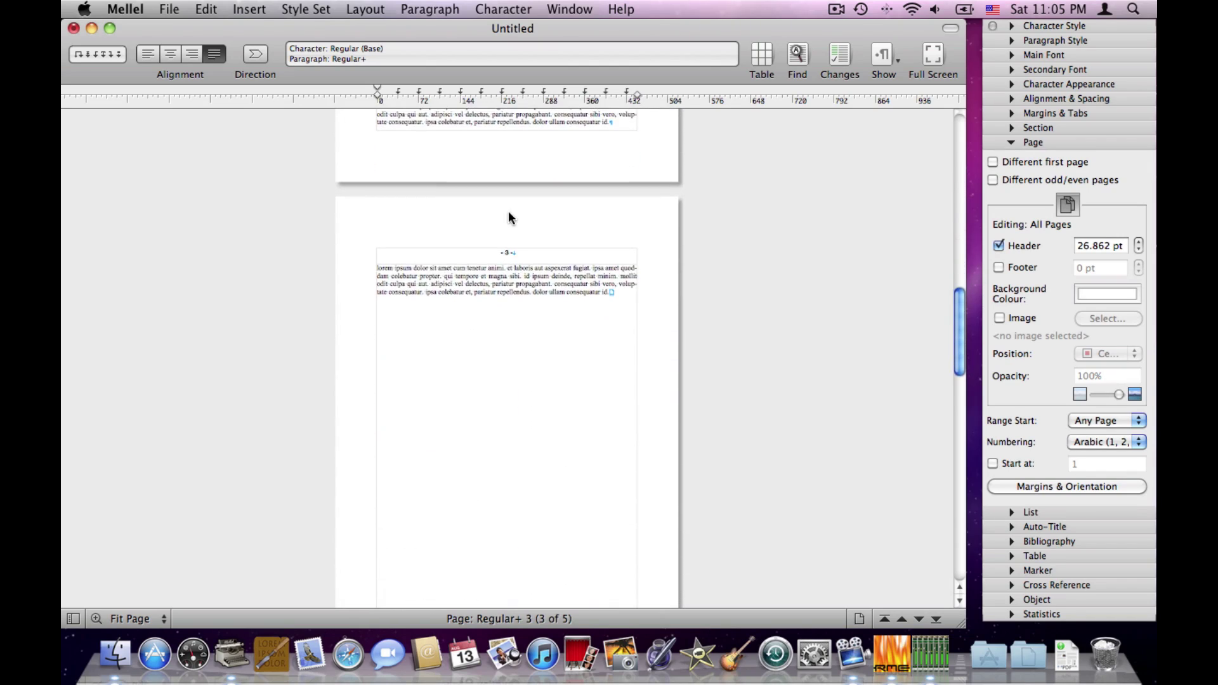
scroll(513, 309, down, 13)
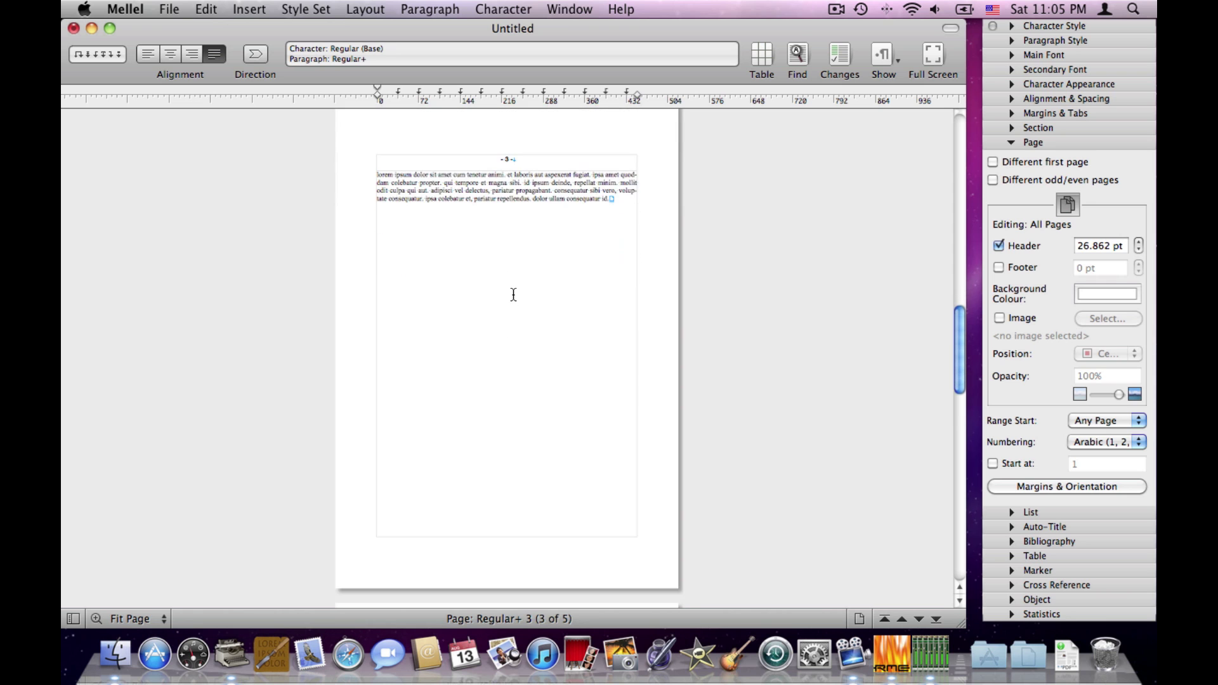
scroll(511, 286, down, 6)
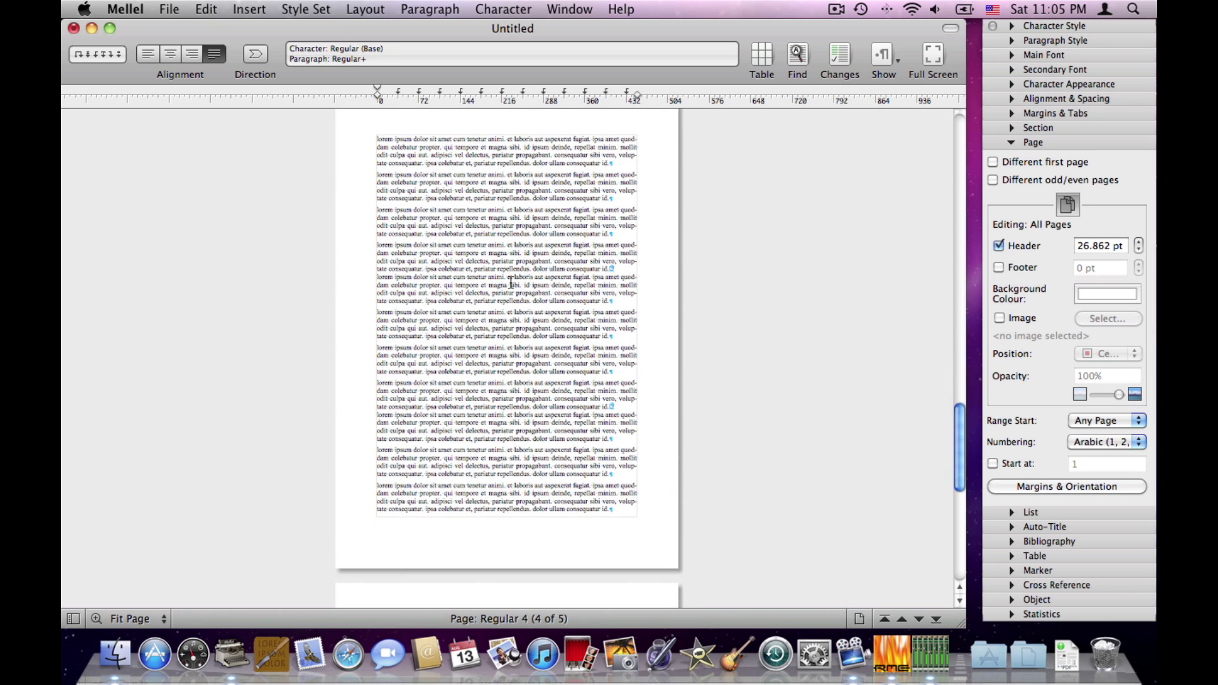
scroll(512, 283, down, 14)
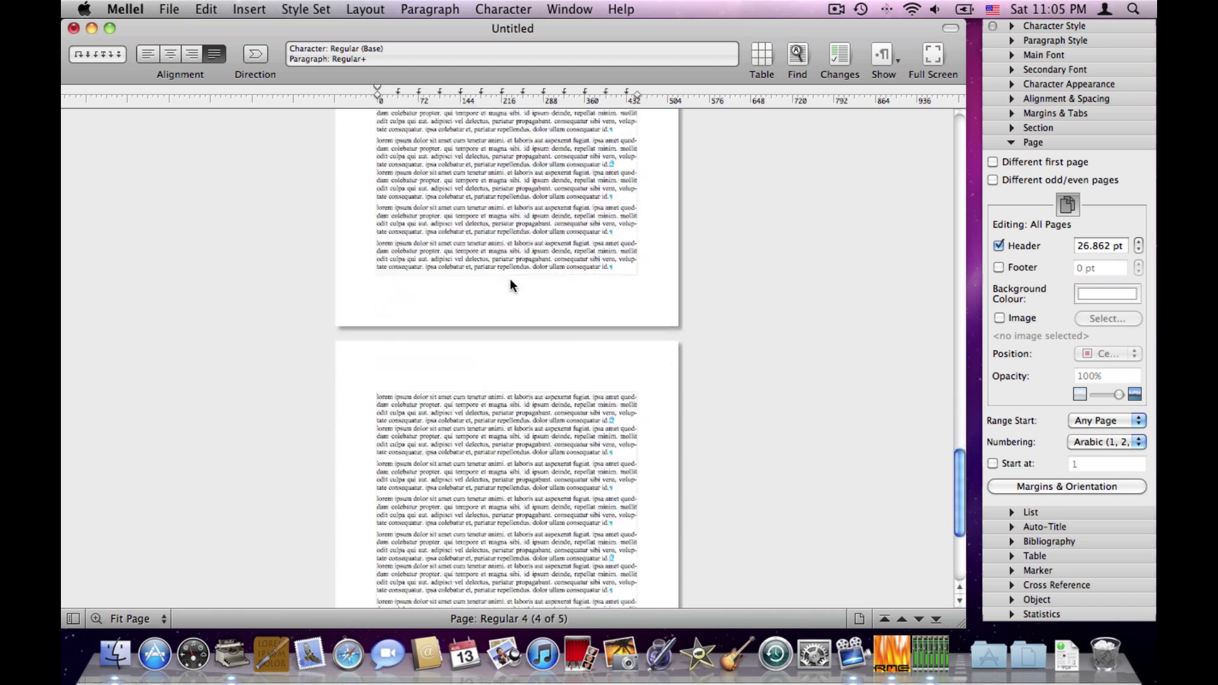
scroll(511, 282, up, 18)
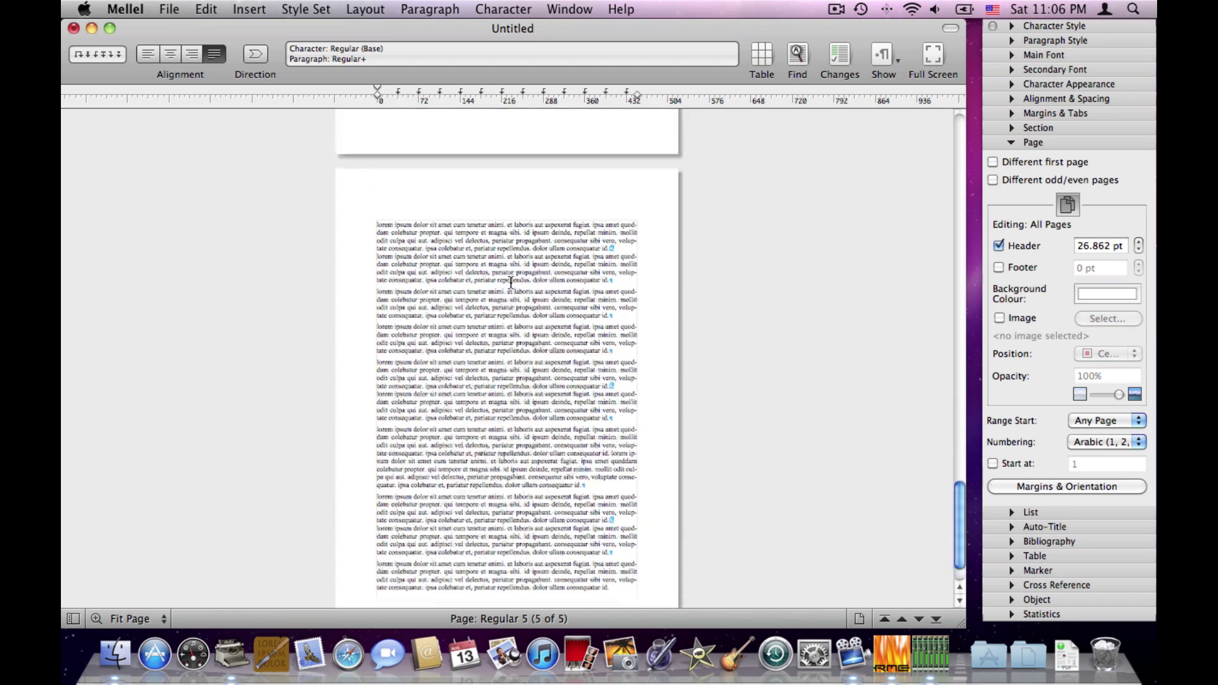
scroll(512, 282, up, 11)
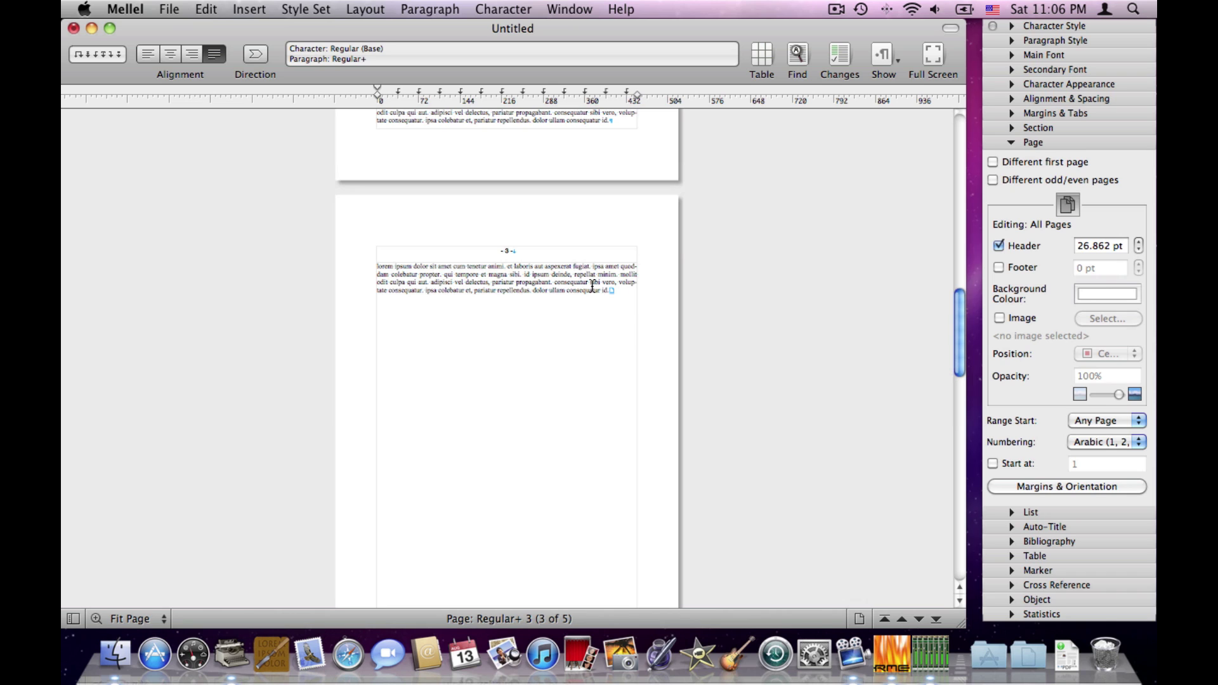
scroll(592, 286, up, 20)
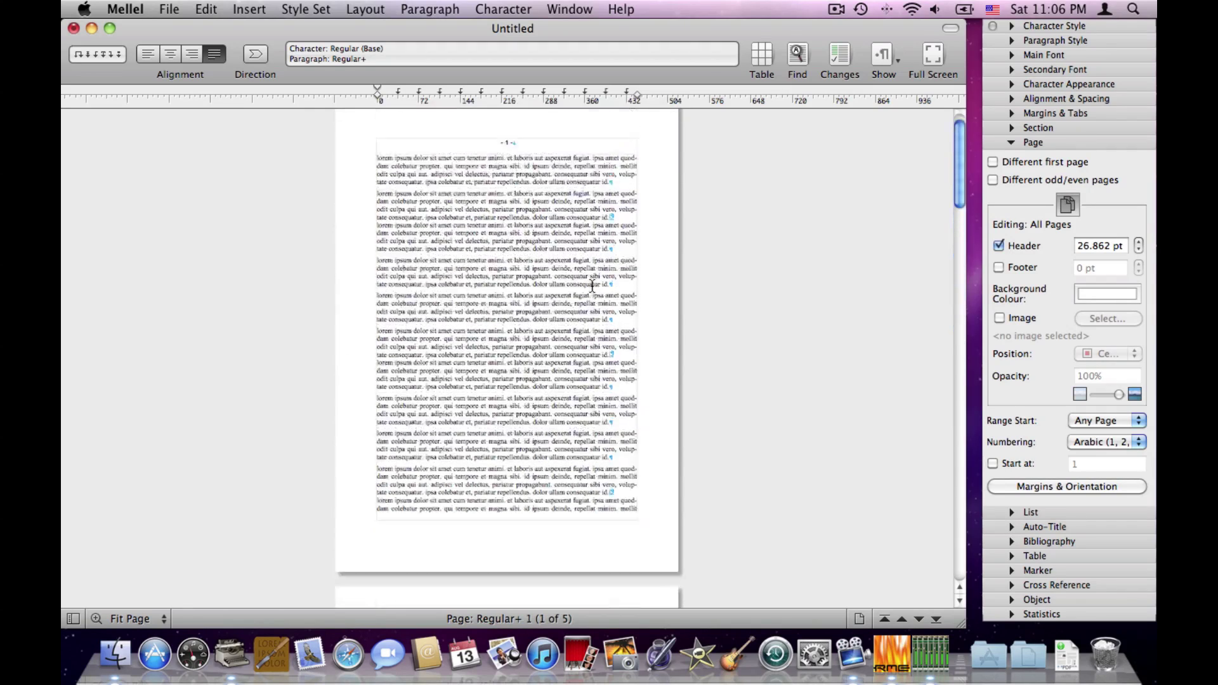
scroll(592, 285, up, 3)
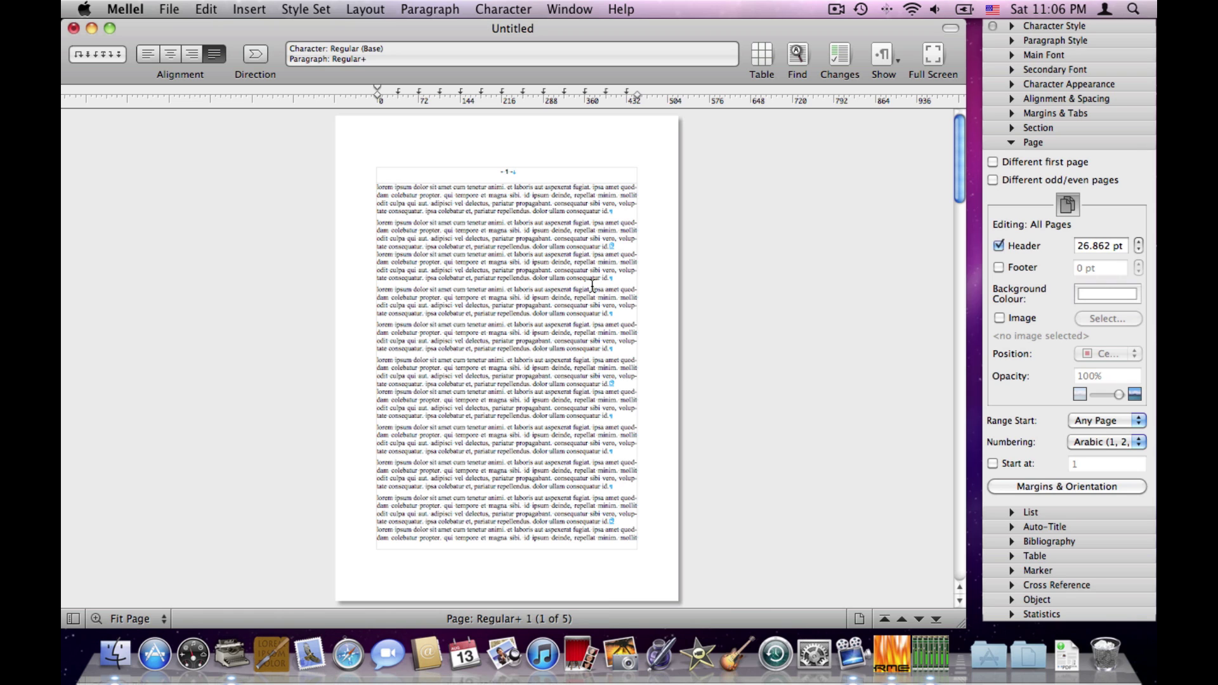
scroll(592, 286, down, 3)
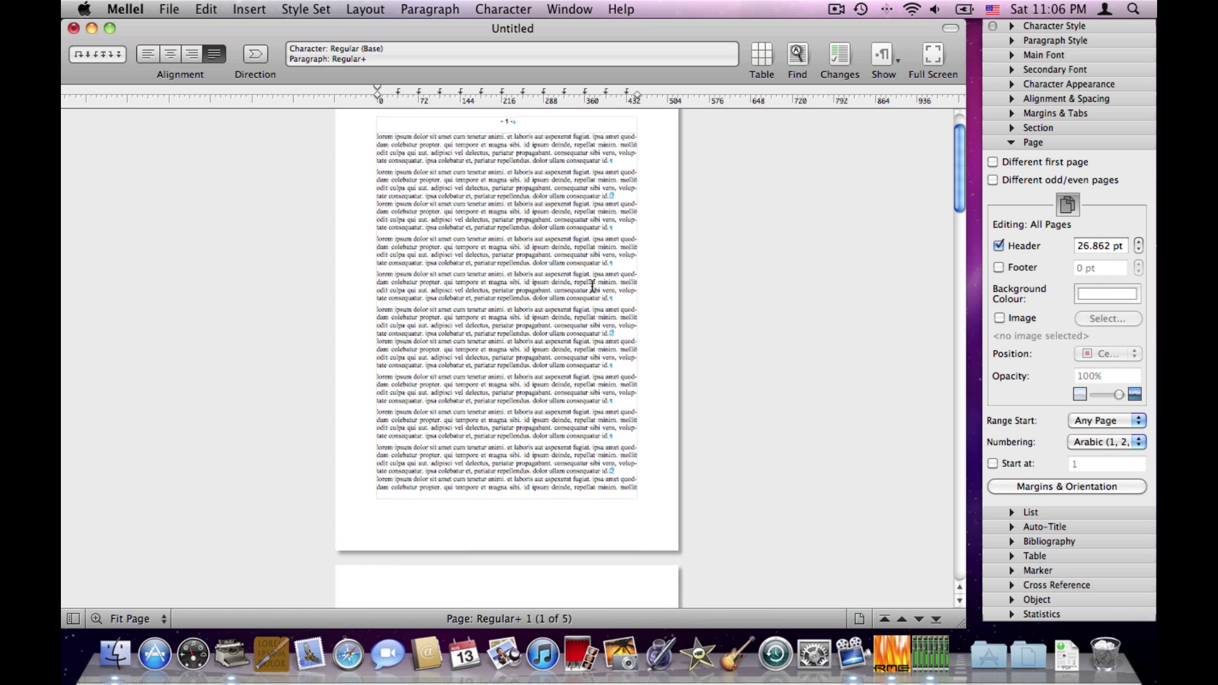
scroll(592, 285, down, 15)
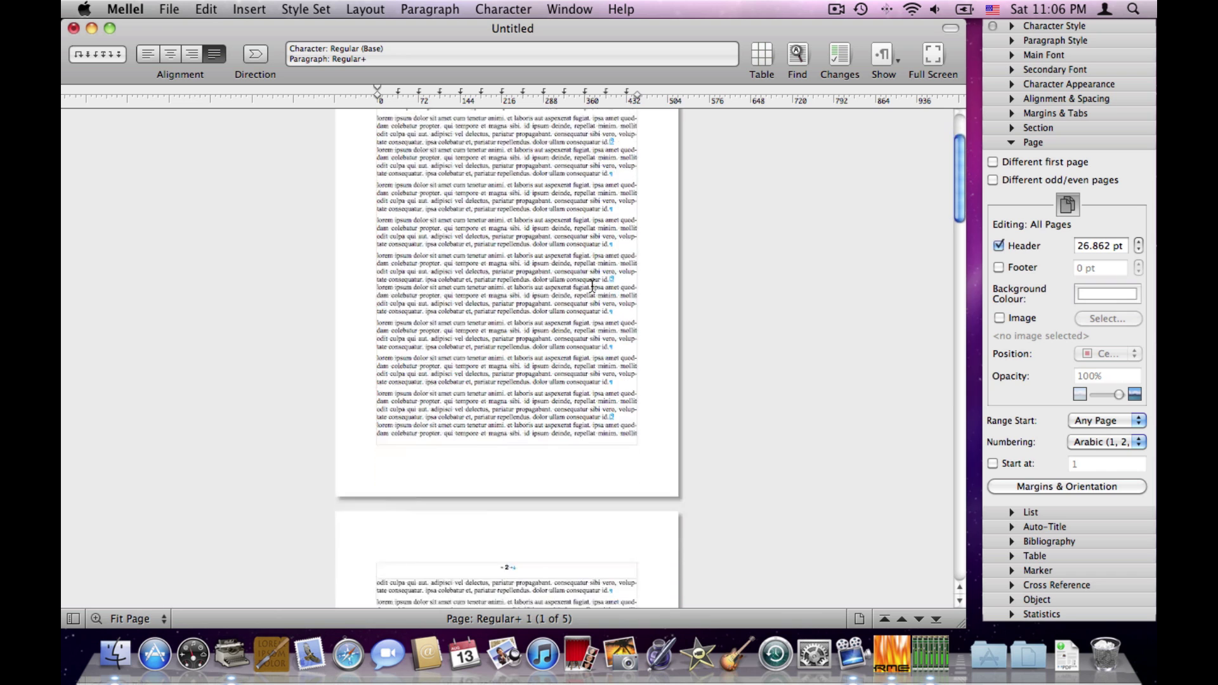
scroll(592, 289, down, 20)
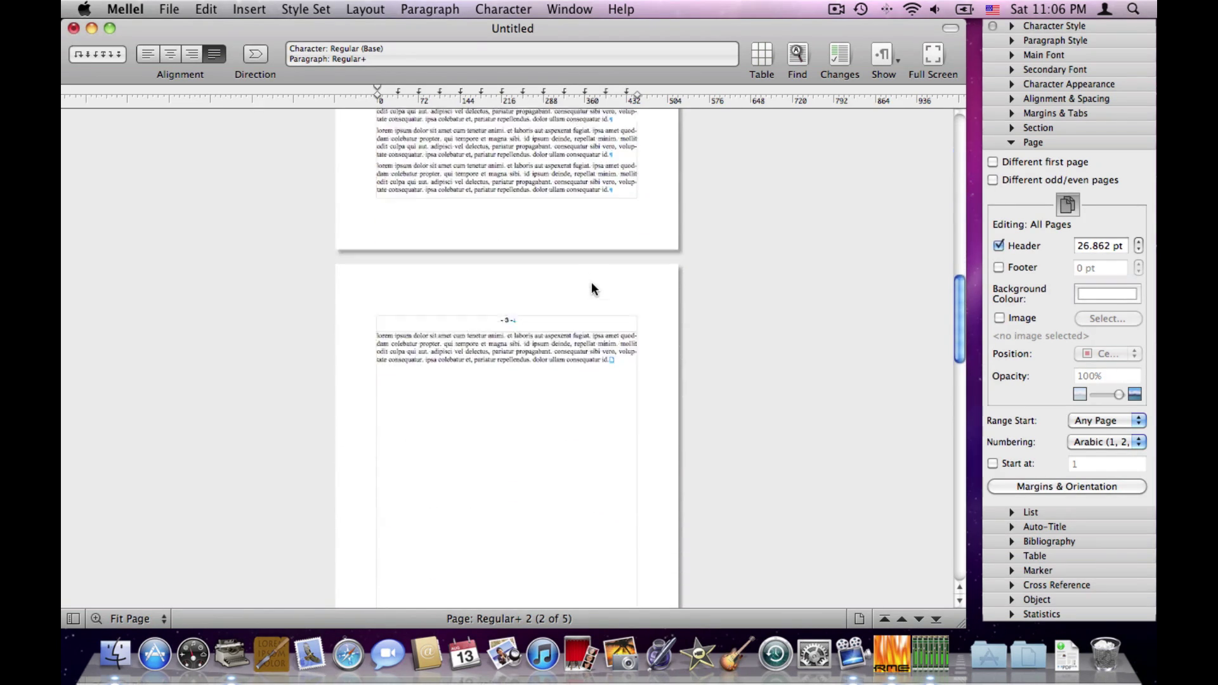
scroll(592, 286, down, 10)
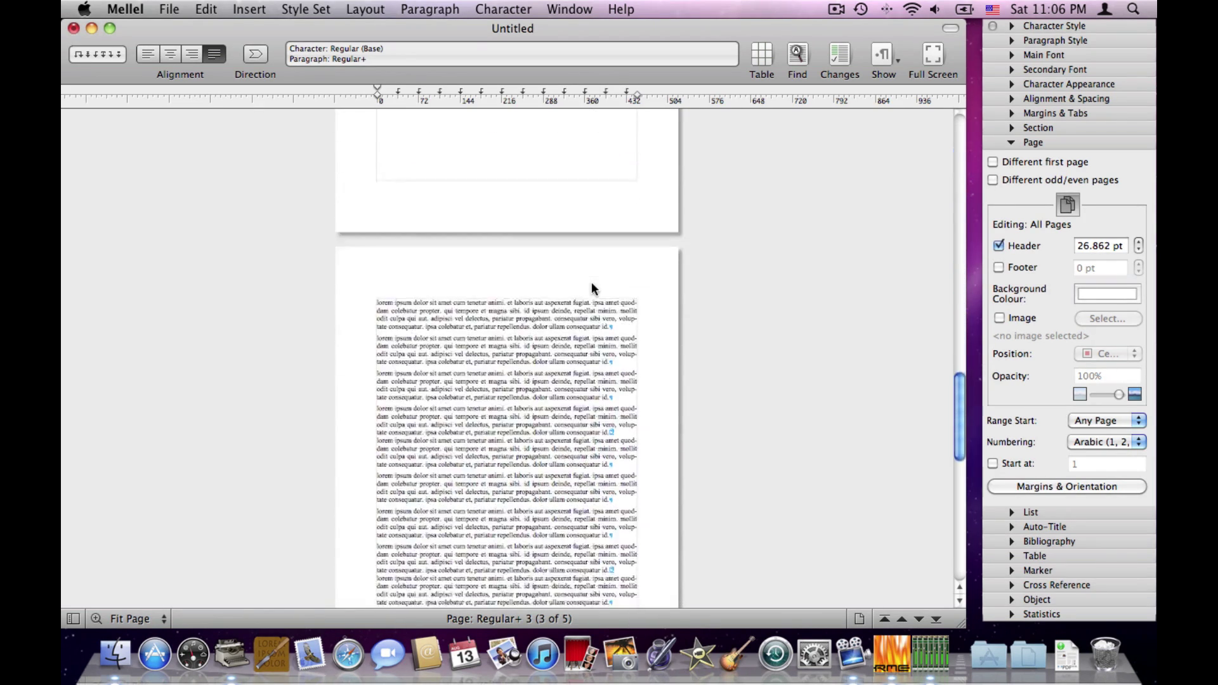
scroll(592, 285, up, 20)
scroll(592, 286, up, 1)
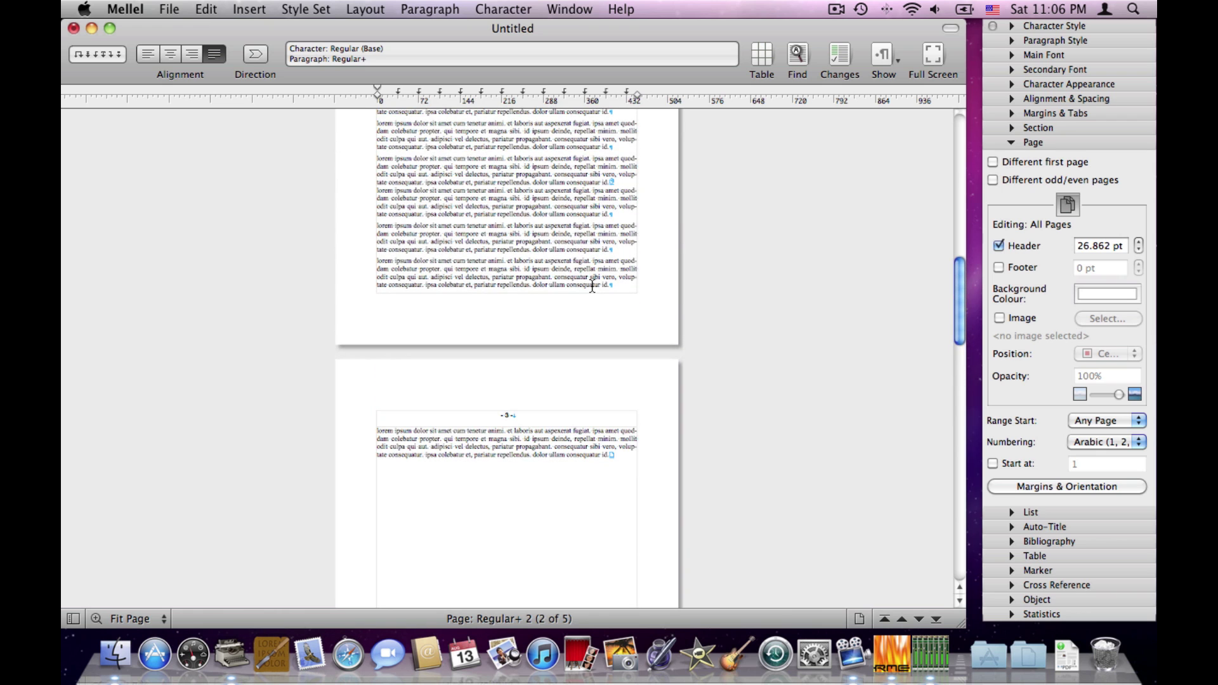
scroll(592, 284, down, 20)
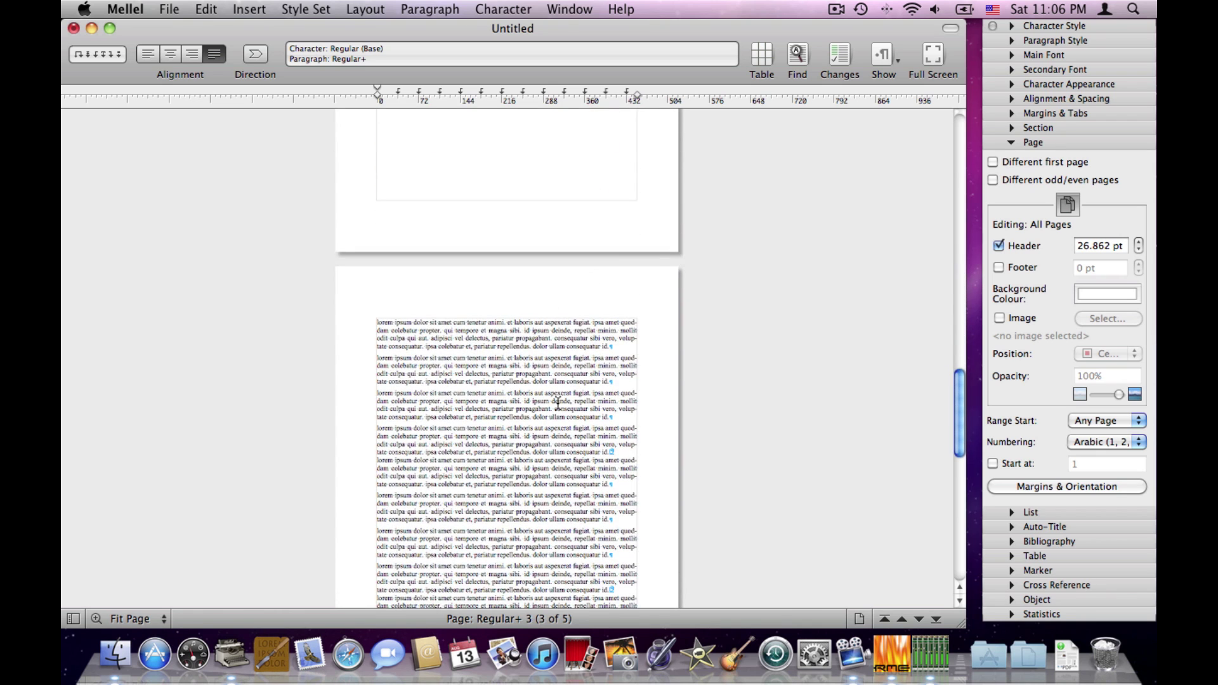
scroll(568, 325, down, 4)
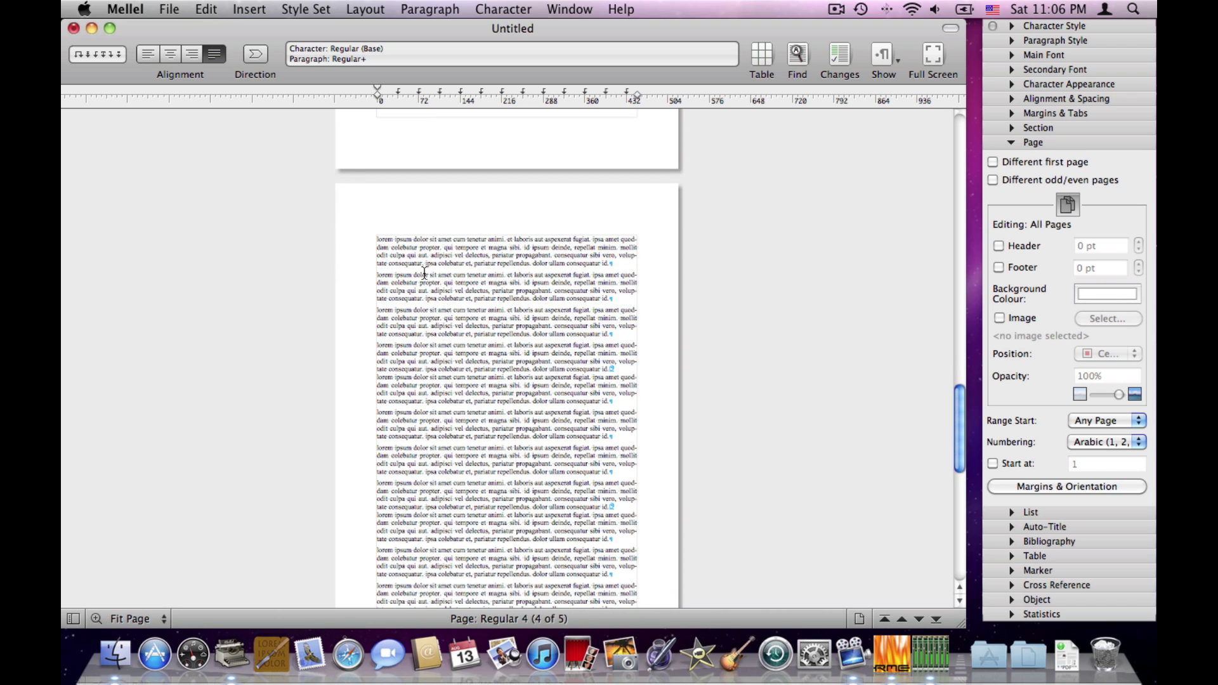
scroll(444, 251, up, 10)
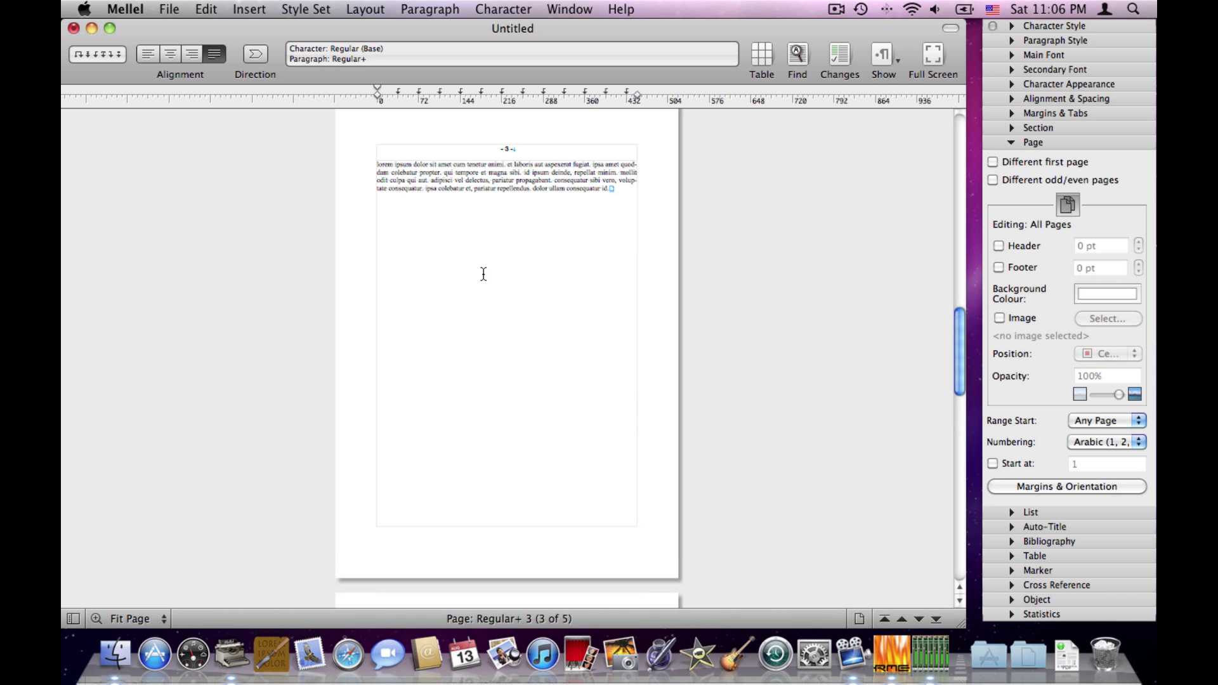
scroll(482, 276, down, 5)
scroll(486, 274, down, 5)
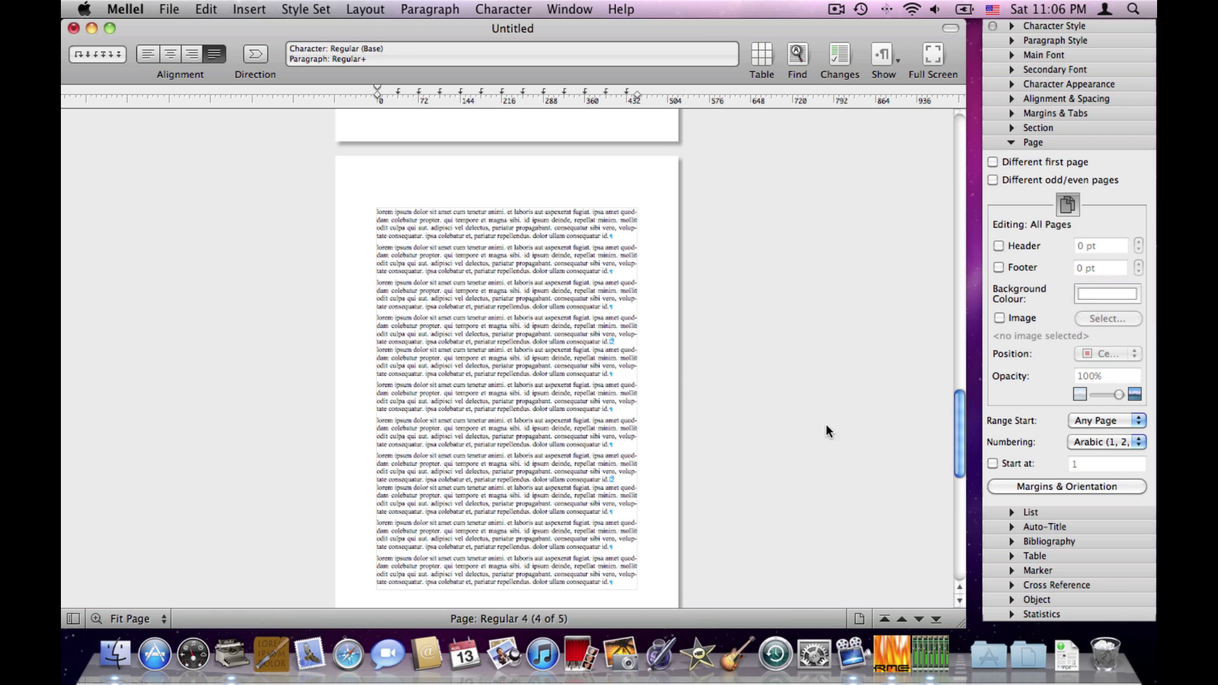
Step: Set the page-4 section's orientation to landscape in Margins & Orientation
click(1072, 486)
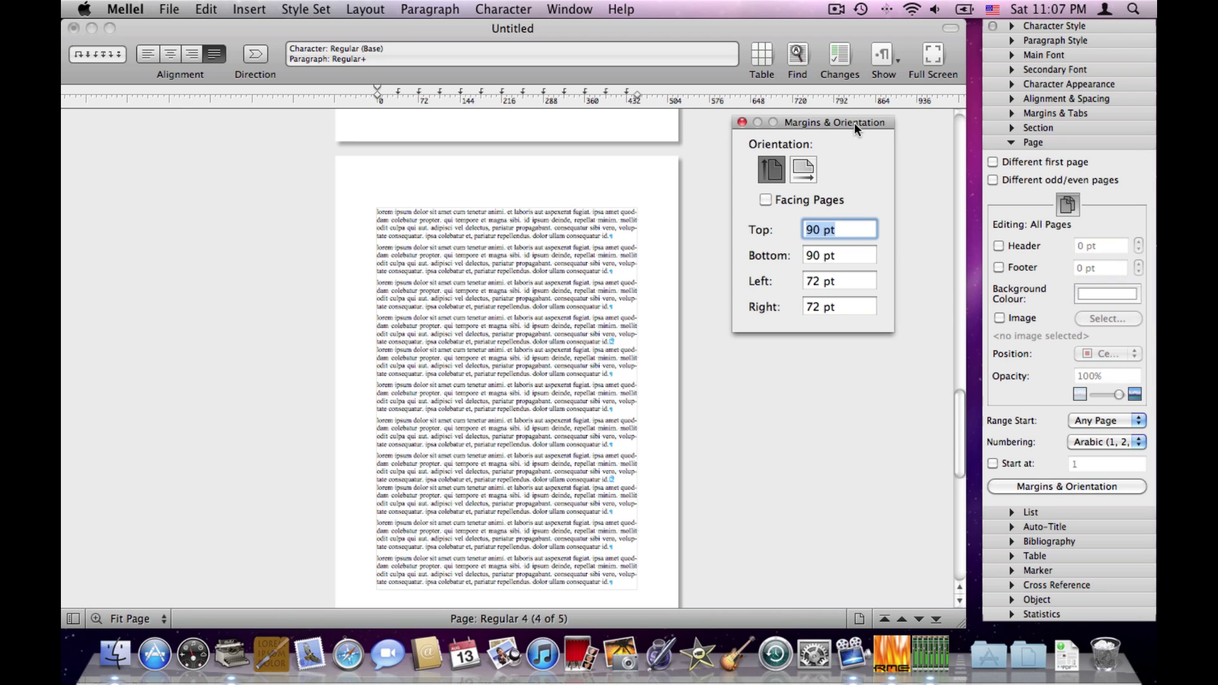
drag(854, 123, 907, 97)
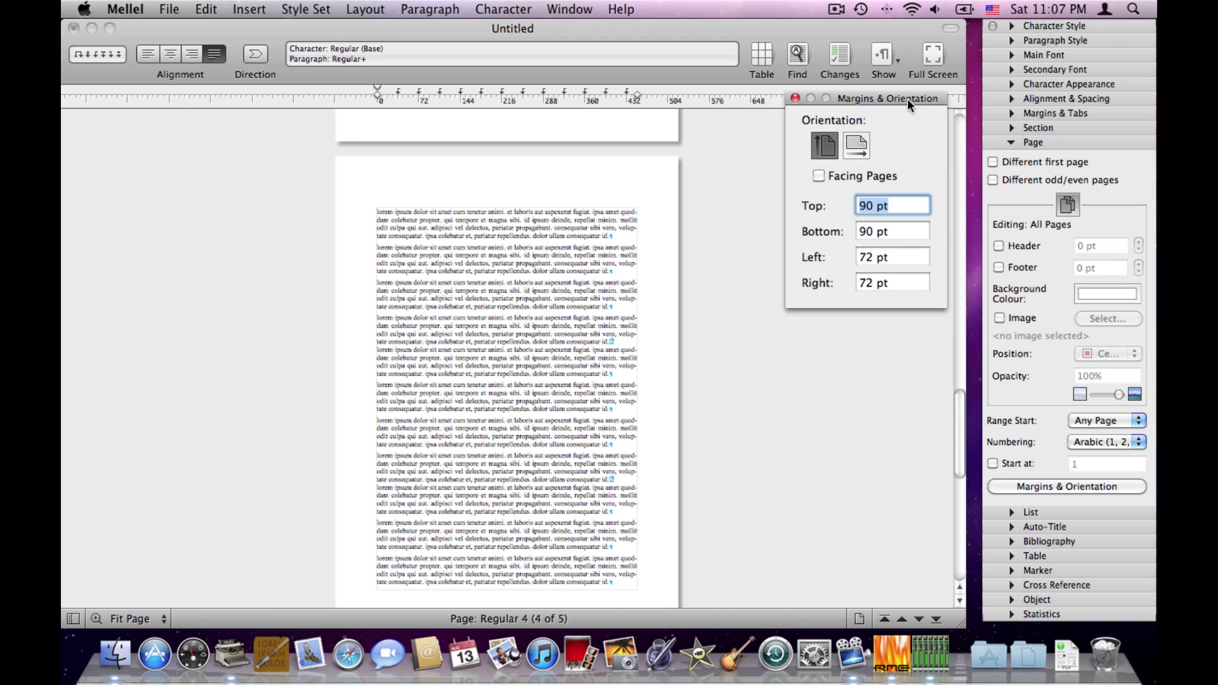
click(852, 152)
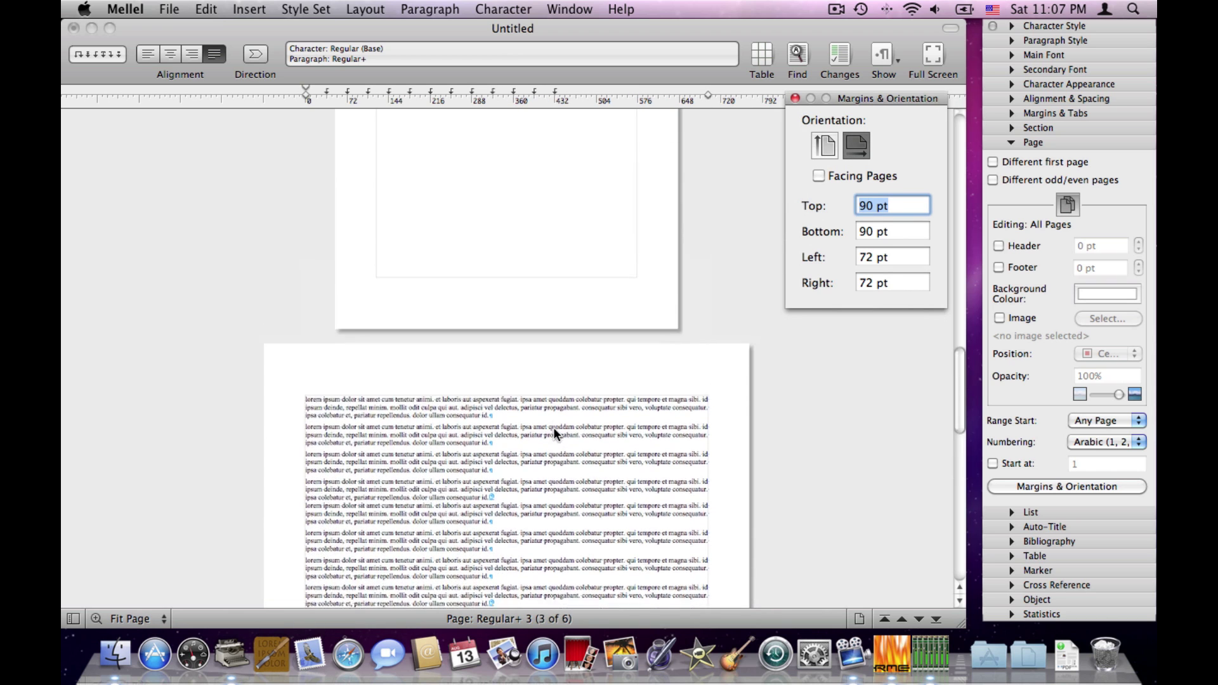
Step: Scroll through the document to check the landscape Regular+ pages and the six-page total
scroll(553, 428, up, 15)
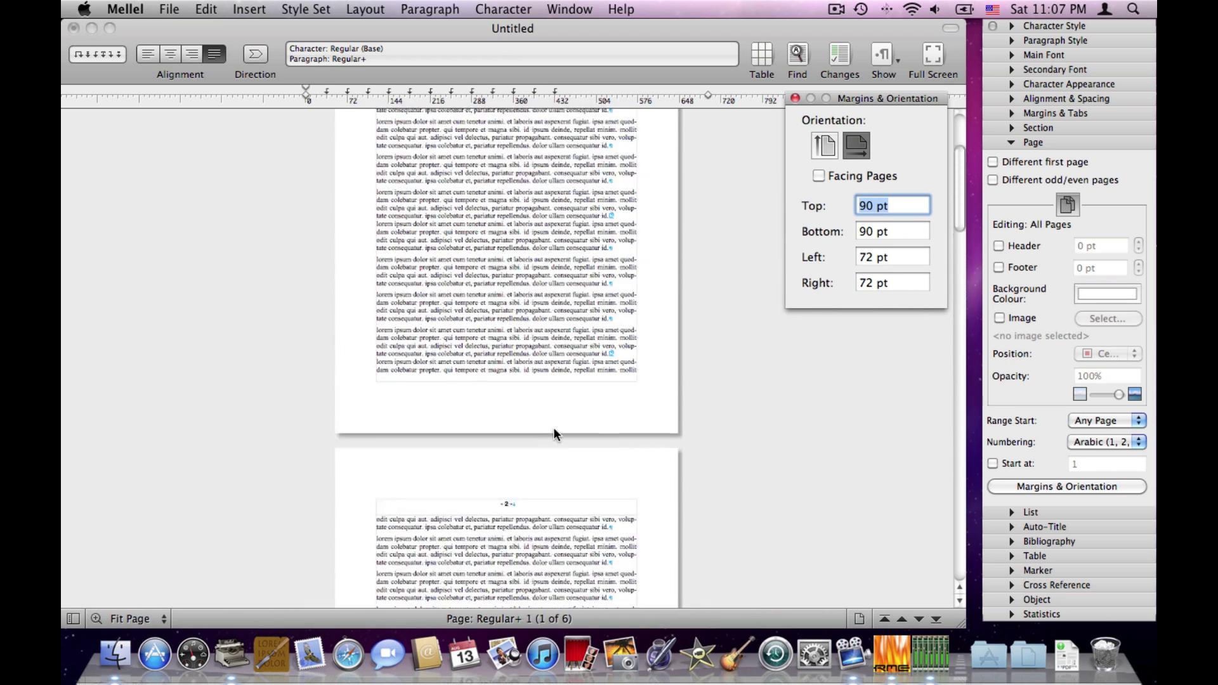
scroll(529, 216, down, 8)
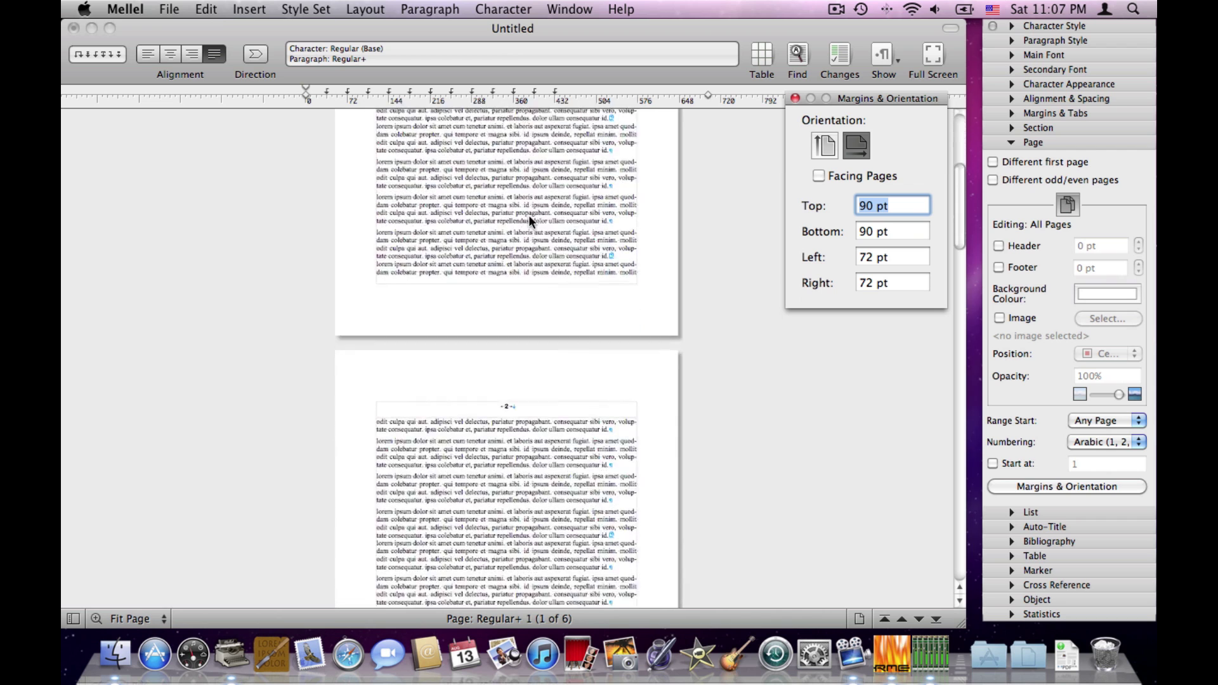
scroll(530, 218, down, 10)
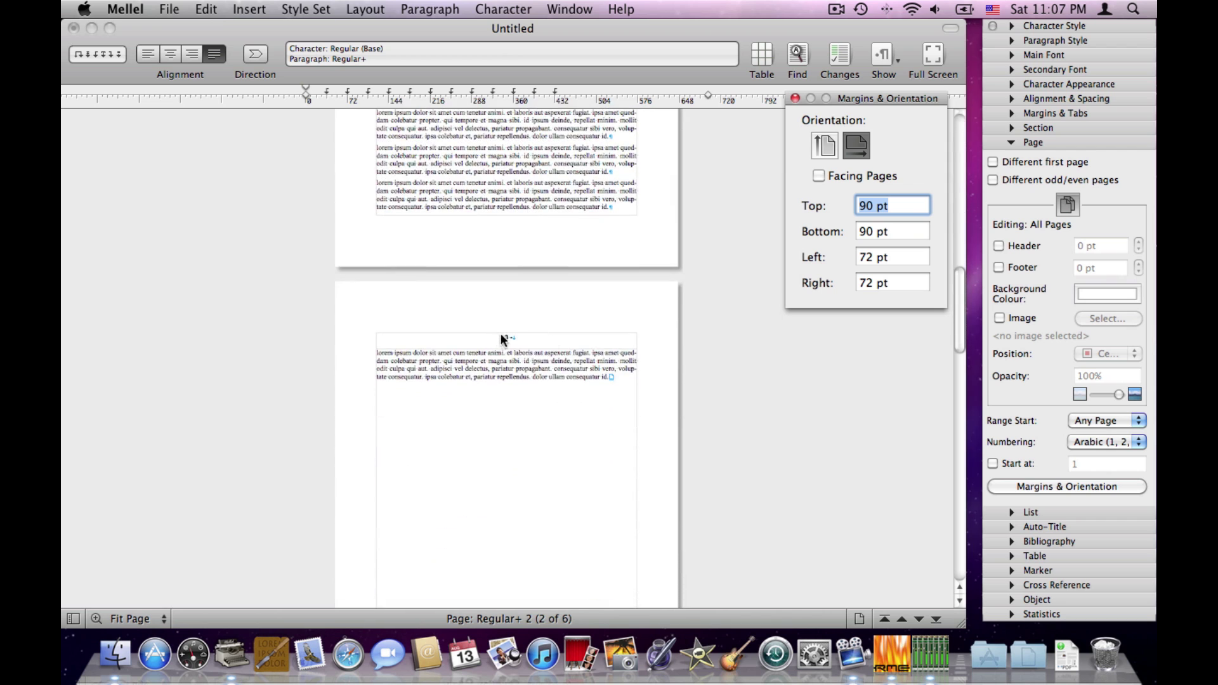
scroll(501, 328, down, 8)
scroll(501, 328, down, 15)
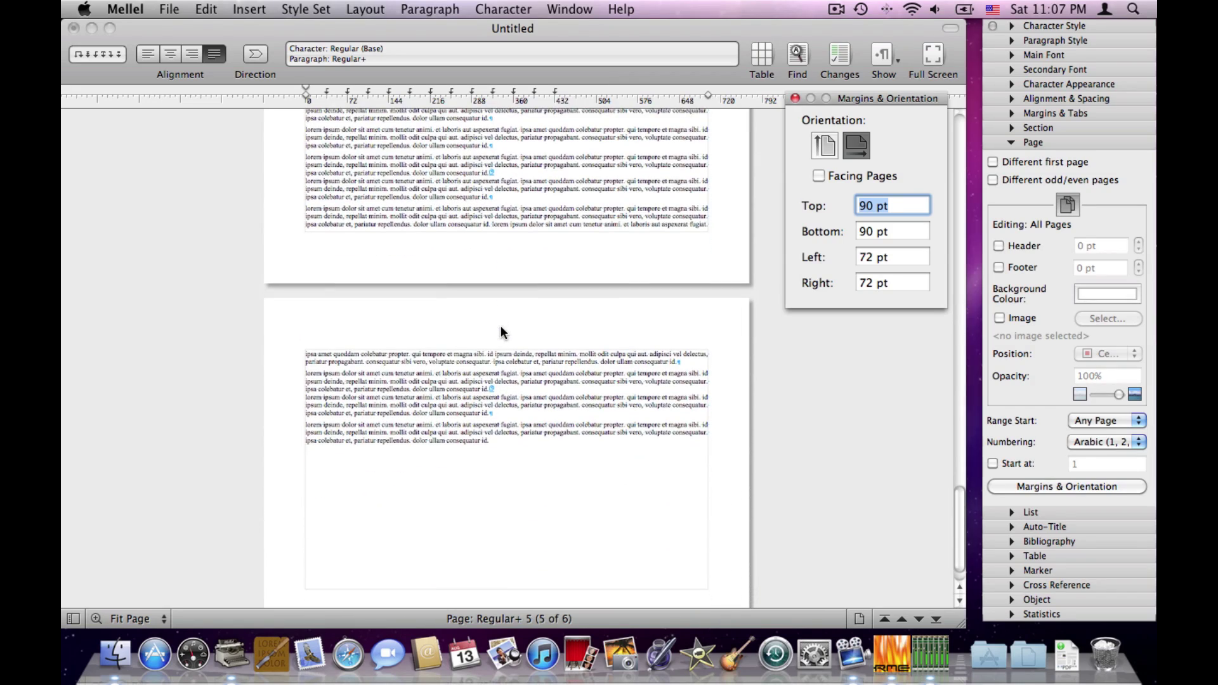
scroll(500, 326, up, 5)
scroll(501, 327, down, 3)
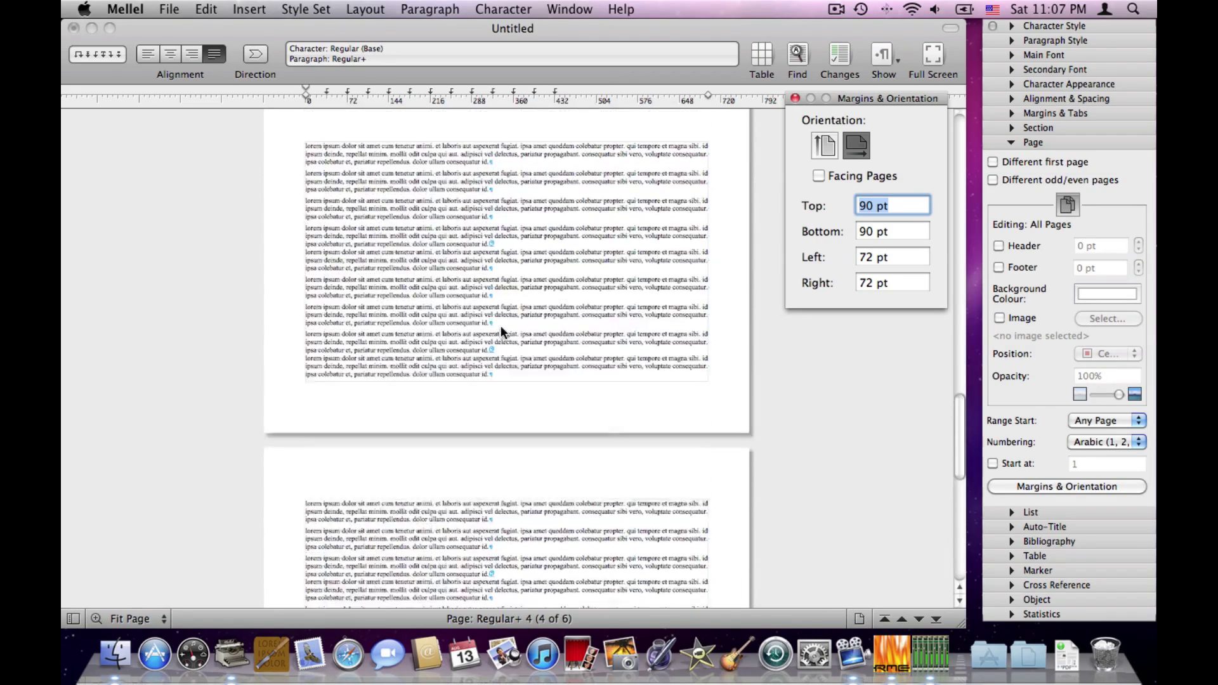
scroll(500, 330, down, 5)
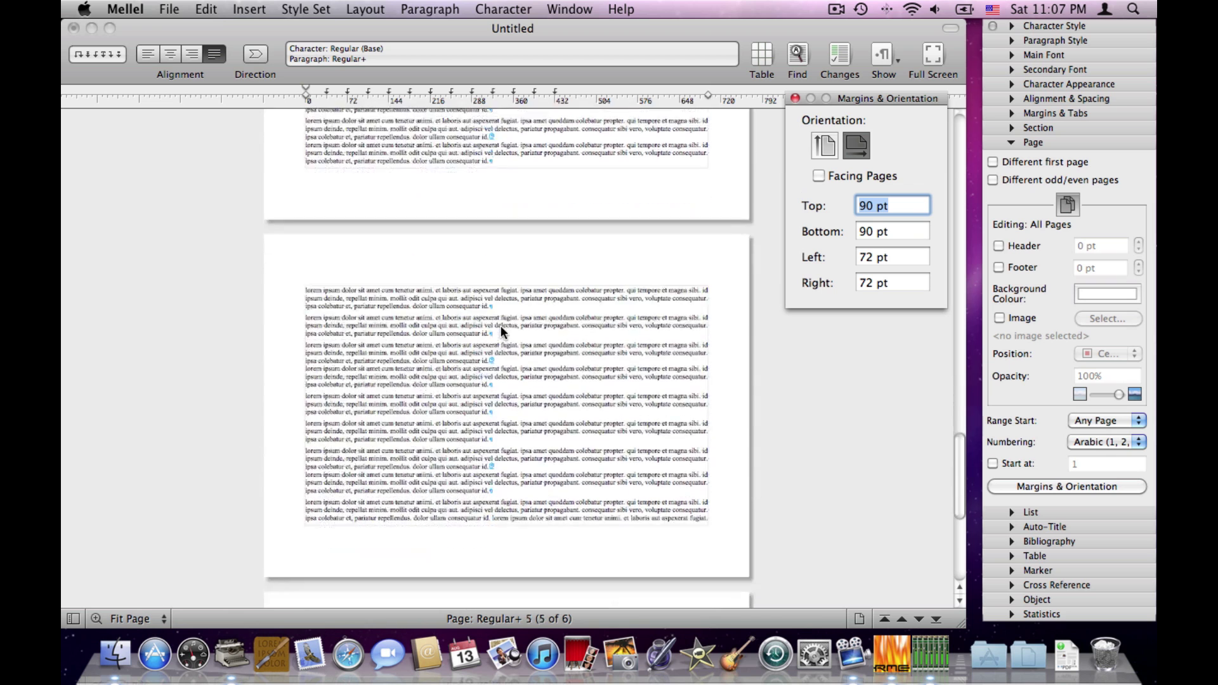
scroll(500, 332, down, 1)
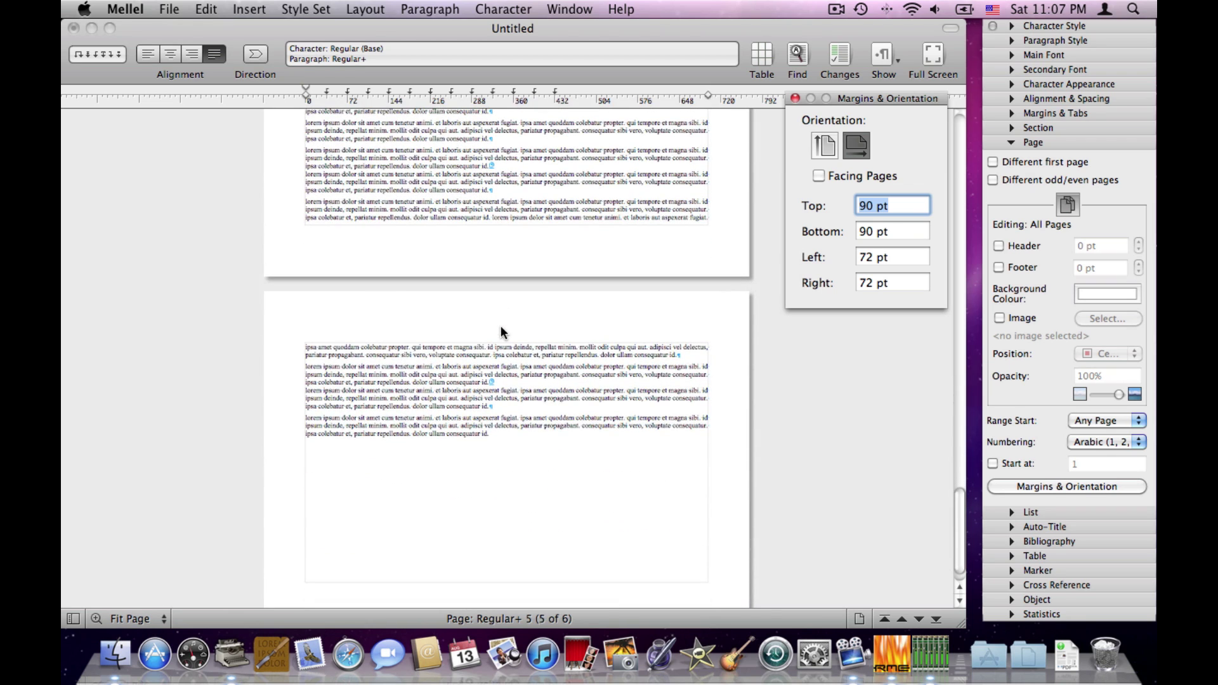
scroll(501, 331, up, 5)
scroll(501, 330, up, 10)
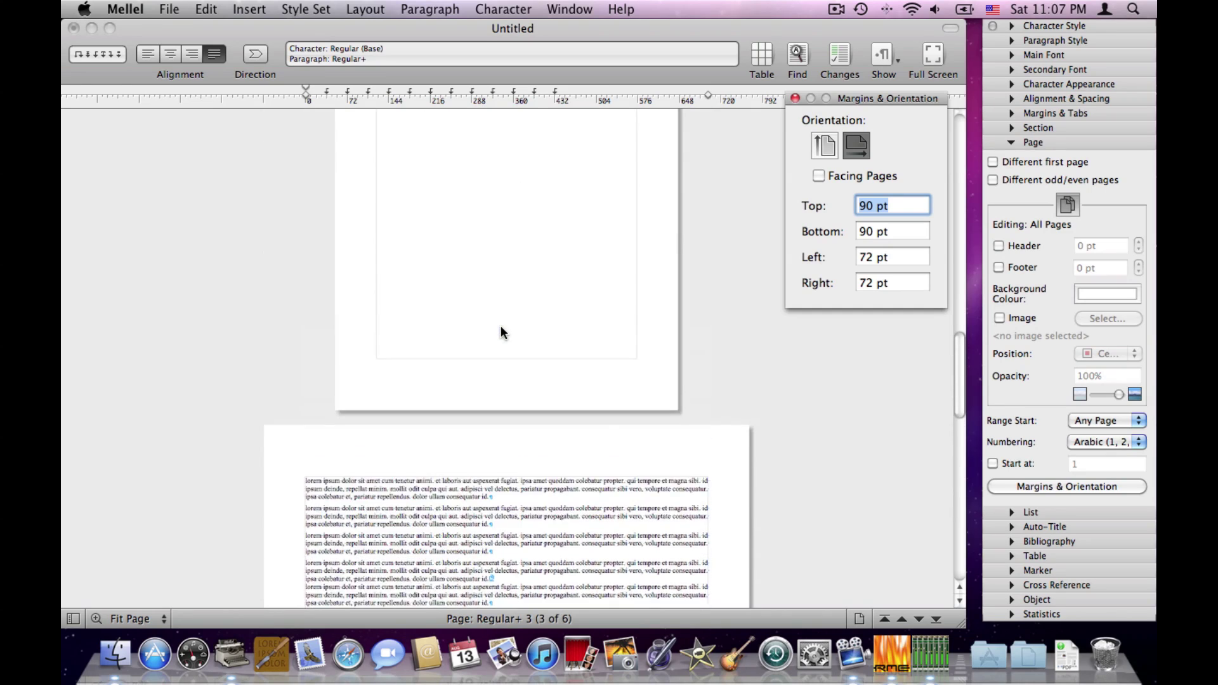